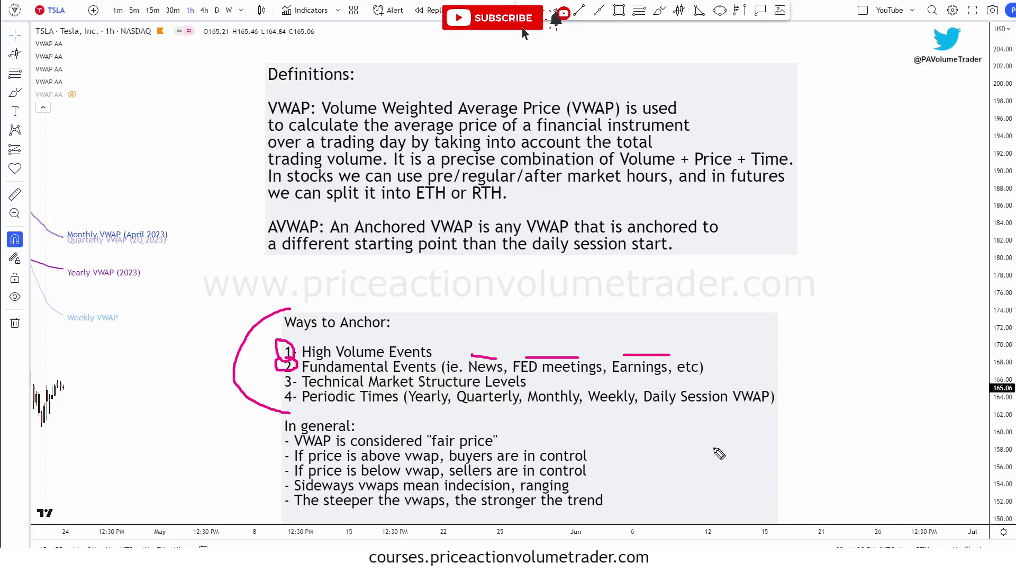
- Sketch a zigzag price path beside the anchoring notes with its swing high and low circled, and clear the markup
{"action": "mouse_move", "coordinate": [674, 466]}
{"action": "left_mouse_down"}
{"action": "mouse_move", "coordinate": [775, 409]}
{"action": "mouse_move", "coordinate": [824, 408]}
{"action": "mouse_move", "coordinate": [874, 282]}
{"action": "mouse_move", "coordinate": [931, 513]}
{"action": "mouse_move", "coordinate": [1010, 337]}
{"action": "left_mouse_up"}
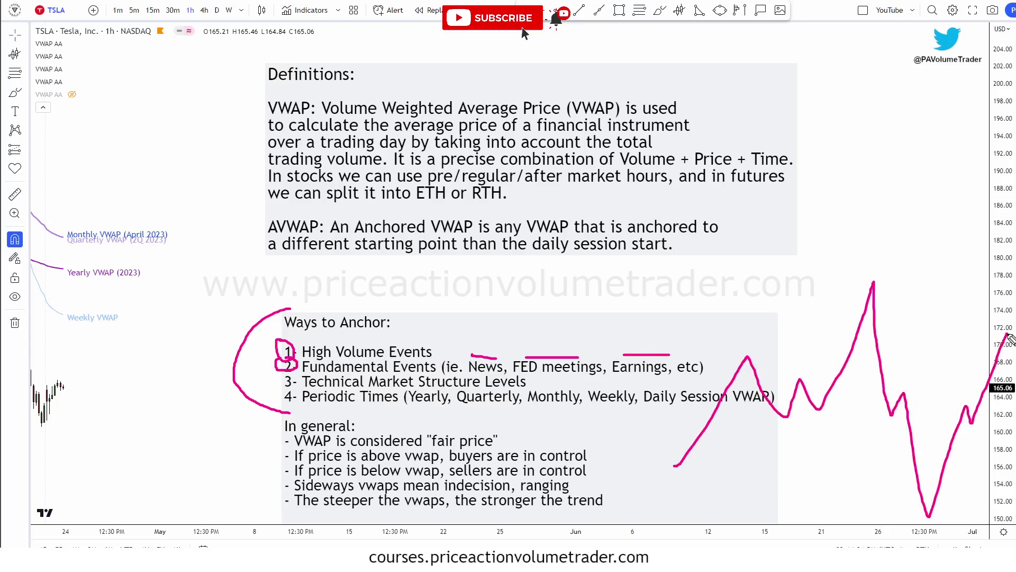
{"action": "mouse_move", "coordinate": [846, 272]}
{"action": "left_mouse_down"}
{"action": "mouse_move", "coordinate": [902, 297]}
{"action": "mouse_move", "coordinate": [893, 267]}
{"action": "left_mouse_up"}
{"action": "mouse_move", "coordinate": [910, 501]}
{"action": "left_mouse_down"}
{"action": "mouse_move", "coordinate": [937, 503]}
{"action": "mouse_move", "coordinate": [935, 522]}
{"action": "left_mouse_up"}
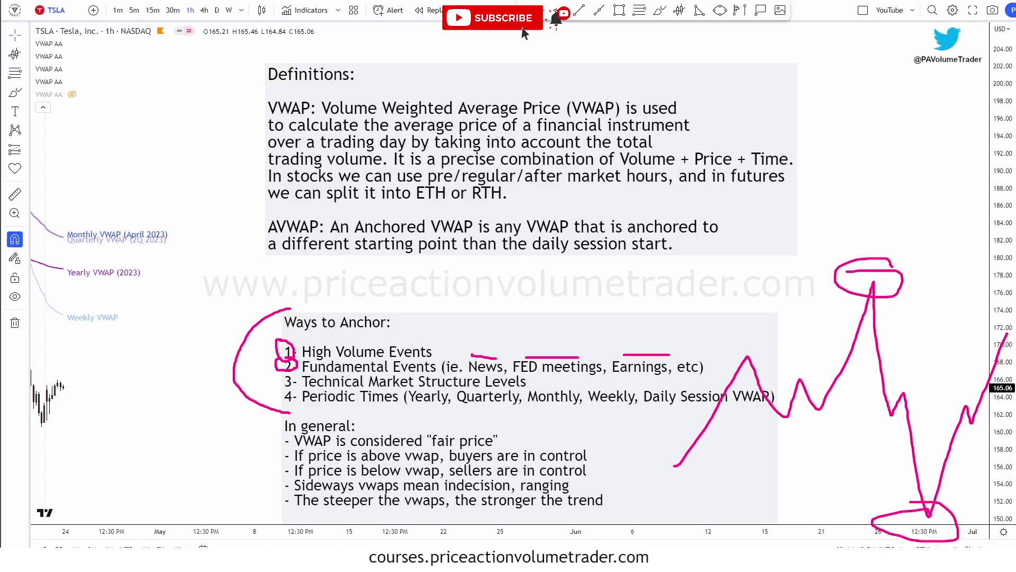
{"action": "key", "text": "ctrl+shift+7"}
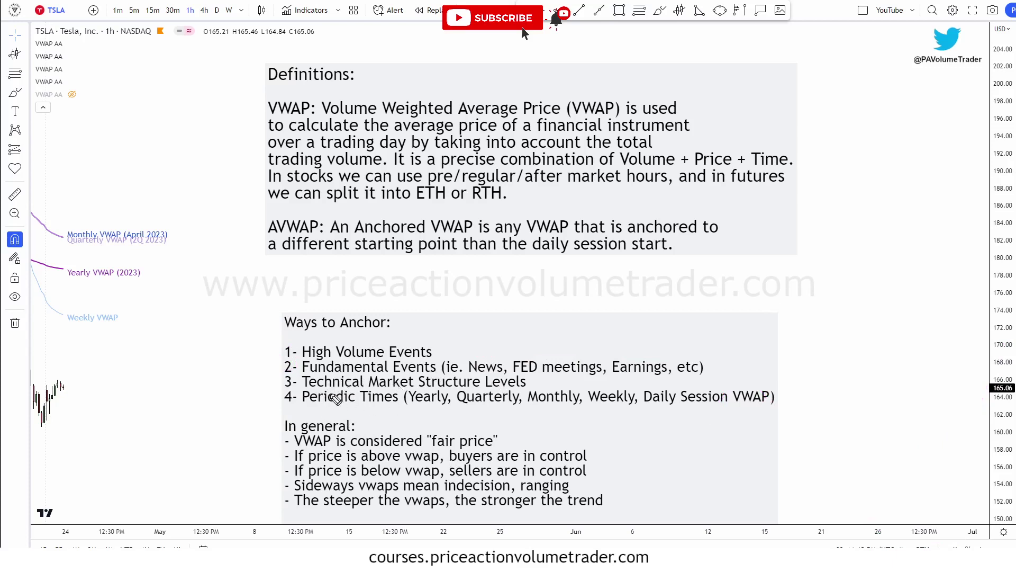
- Box "4- Periodic Times" and underline Yearly, Quarterly, Monthly, Weekly and Daily Session VWAP in the notes, and clear the markup
{"action": "mouse_move", "coordinate": [285, 405]}
{"action": "left_mouse_down"}
{"action": "mouse_move", "coordinate": [397, 405]}
{"action": "mouse_move", "coordinate": [295, 386]}
{"action": "mouse_move", "coordinate": [284, 394]}
{"action": "mouse_move", "coordinate": [290, 405]}
{"action": "left_mouse_up"}
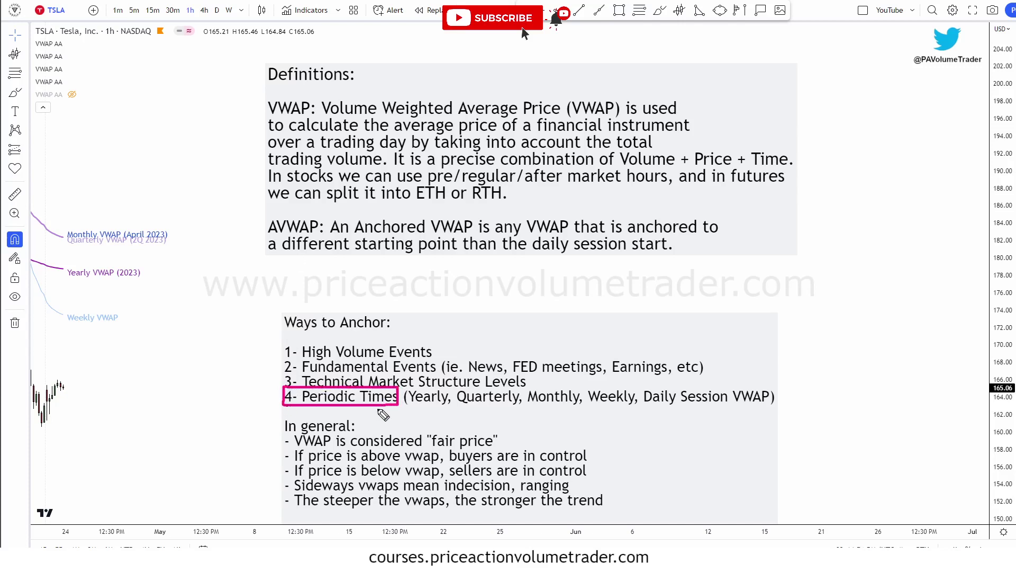
{"action": "mouse_move", "coordinate": [406, 403]}
{"action": "left_mouse_down"}
{"action": "mouse_move", "coordinate": [430, 415]}
{"action": "mouse_move", "coordinate": [529, 401]}
{"action": "mouse_move", "coordinate": [779, 400]}
{"action": "left_mouse_up"}
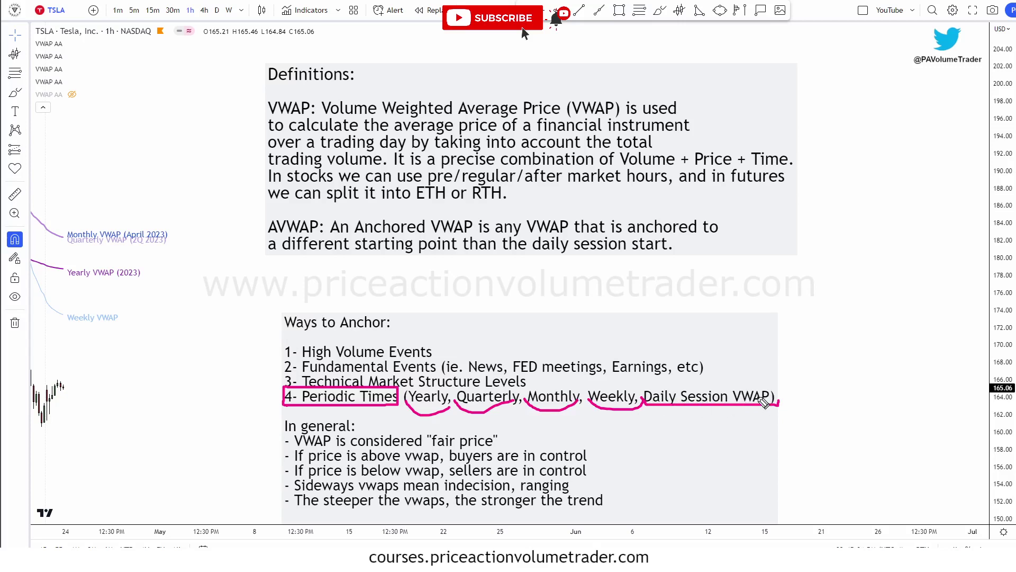
{"action": "key", "text": "Escape"}
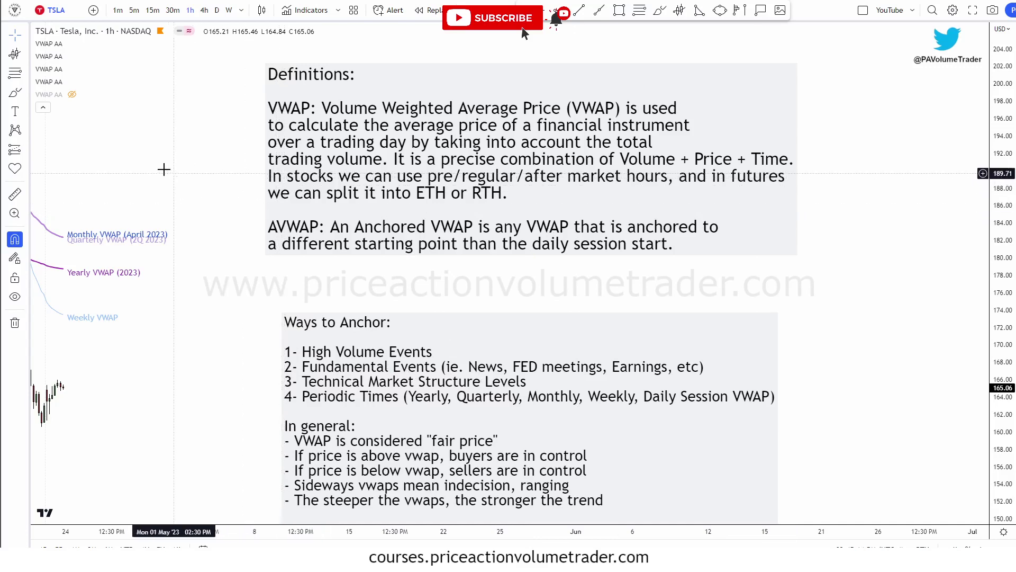
- Bring the TSLA hourly candles from March through late April into view with their labelled VWAP lines
{"action": "left_click_drag", "start_coordinate": [164, 169], "coordinate": [443, 129]}
{"action": "left_click_drag", "start_coordinate": [304, 106], "coordinate": [503, 107]}
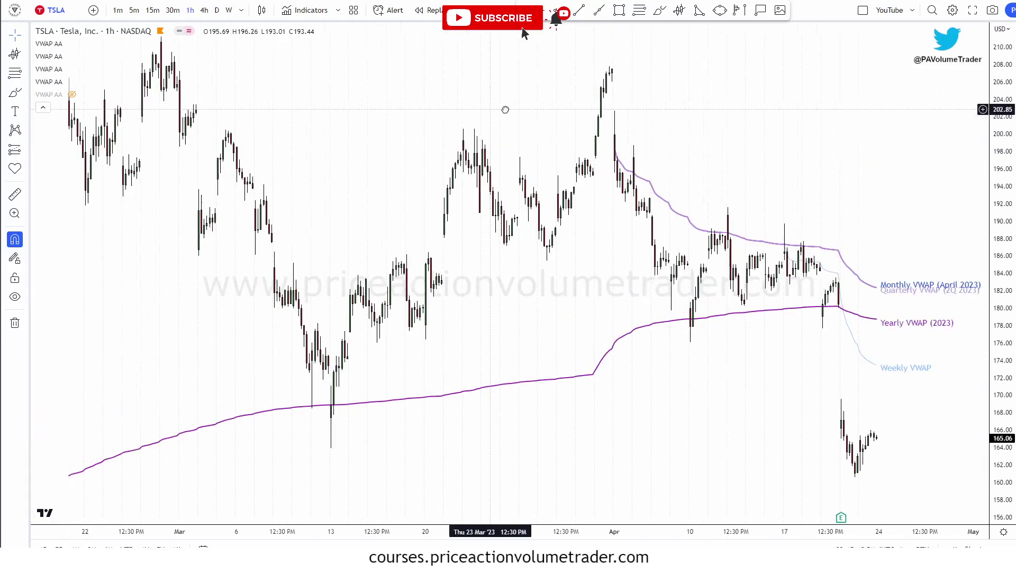
{"action": "scroll", "coordinate": [506, 109], "scroll_direction": "up", "scroll_amount": 2}
{"action": "left_click_drag", "start_coordinate": [998, 95], "coordinate": [1006, 144]}
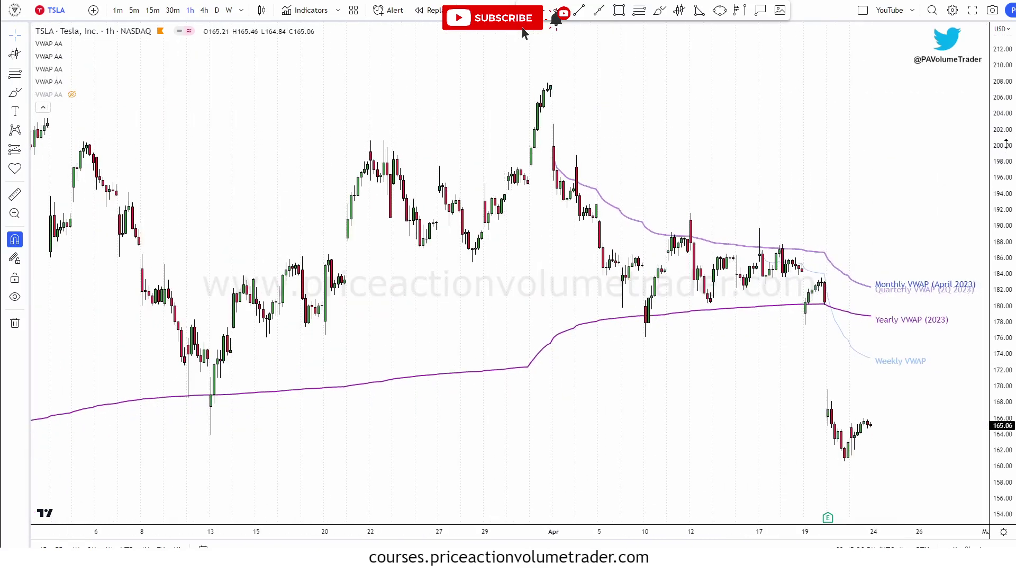
{"action": "left_click_drag", "start_coordinate": [874, 133], "coordinate": [875, 149]}
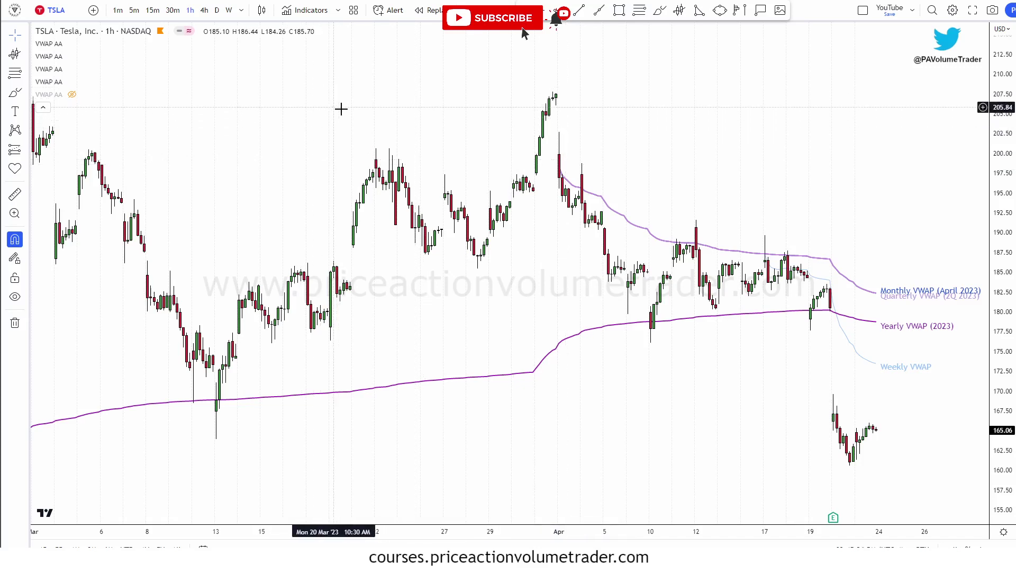
- Search the indicator library for "vwap" and look through the favorite, technical and community scripts
{"action": "left_click", "coordinate": [309, 11]}
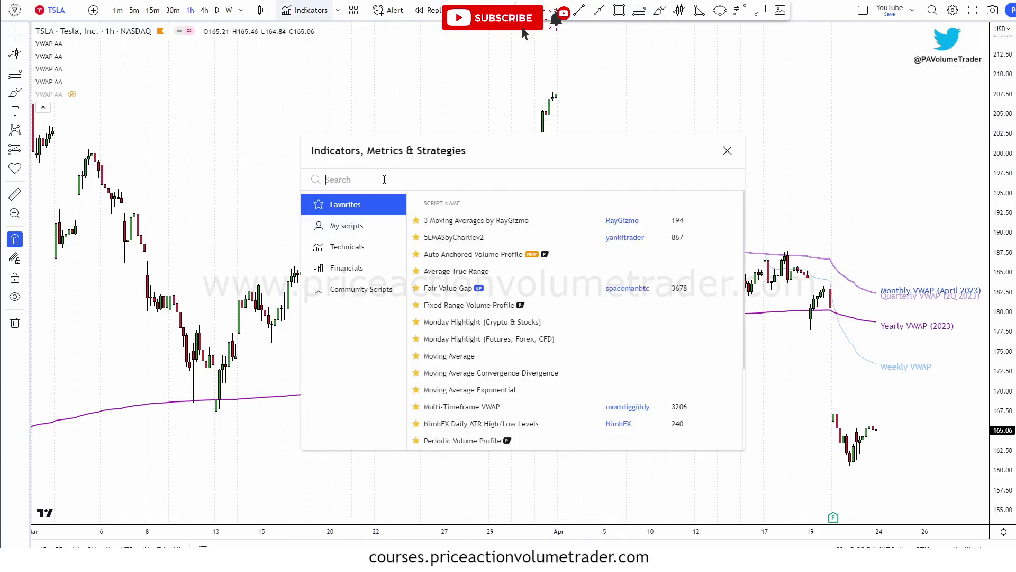
{"action": "type", "text": "vwap"}
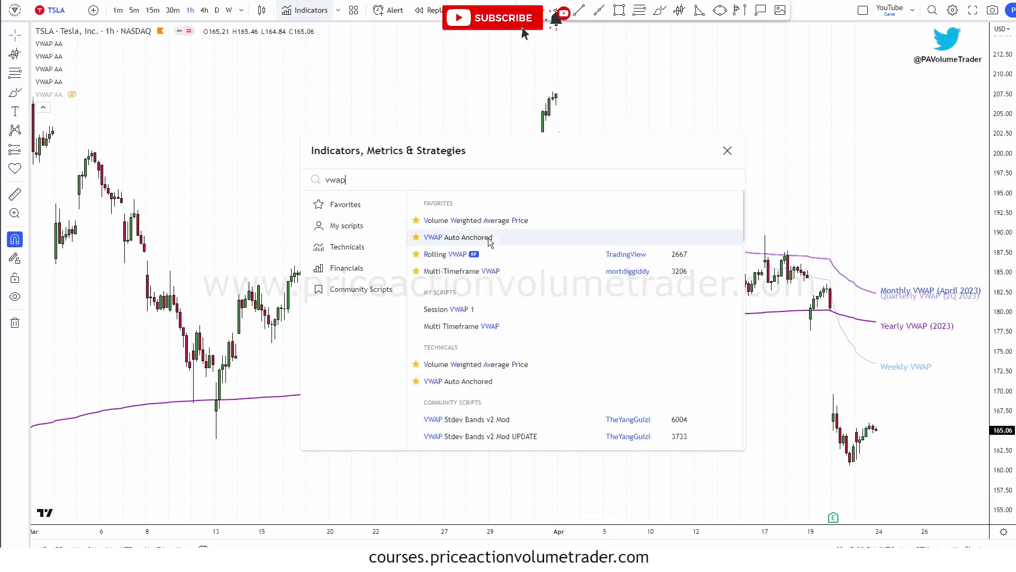
{"action": "scroll", "coordinate": [628, 315], "scroll_direction": "down", "scroll_amount": 2}
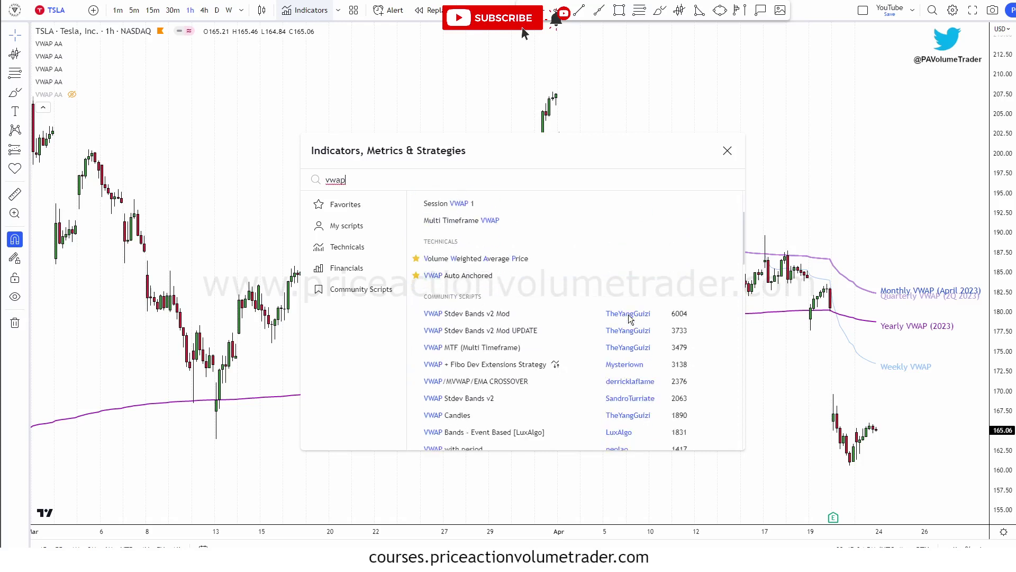
{"action": "scroll", "coordinate": [548, 284], "scroll_direction": "up", "scroll_amount": 2}
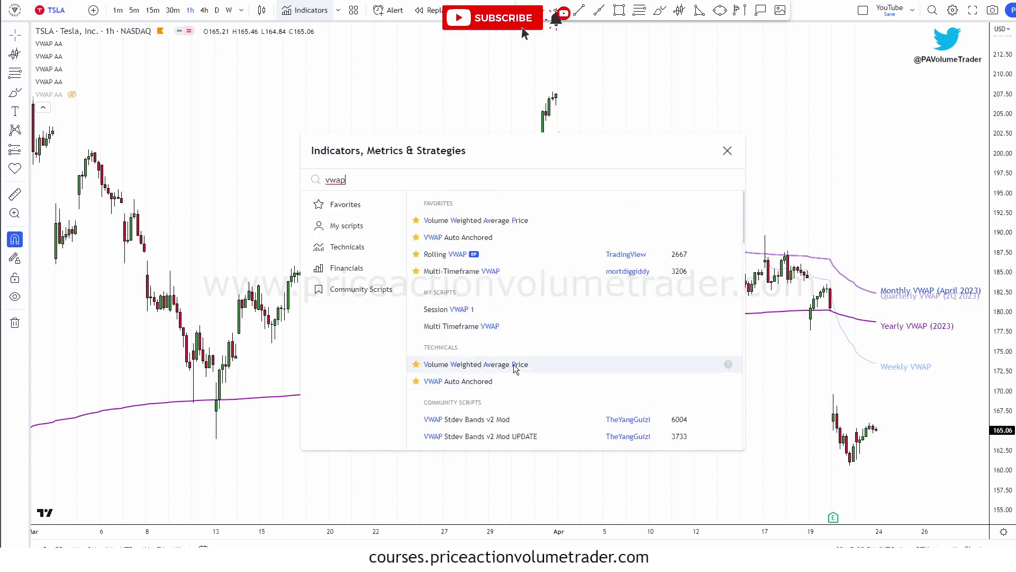
{"action": "scroll", "coordinate": [513, 364], "scroll_direction": "down", "scroll_amount": 3}
{"action": "scroll", "coordinate": [515, 365], "scroll_direction": "up", "scroll_amount": 1}
{"action": "scroll", "coordinate": [515, 365], "scroll_direction": "up", "scroll_amount": 2}
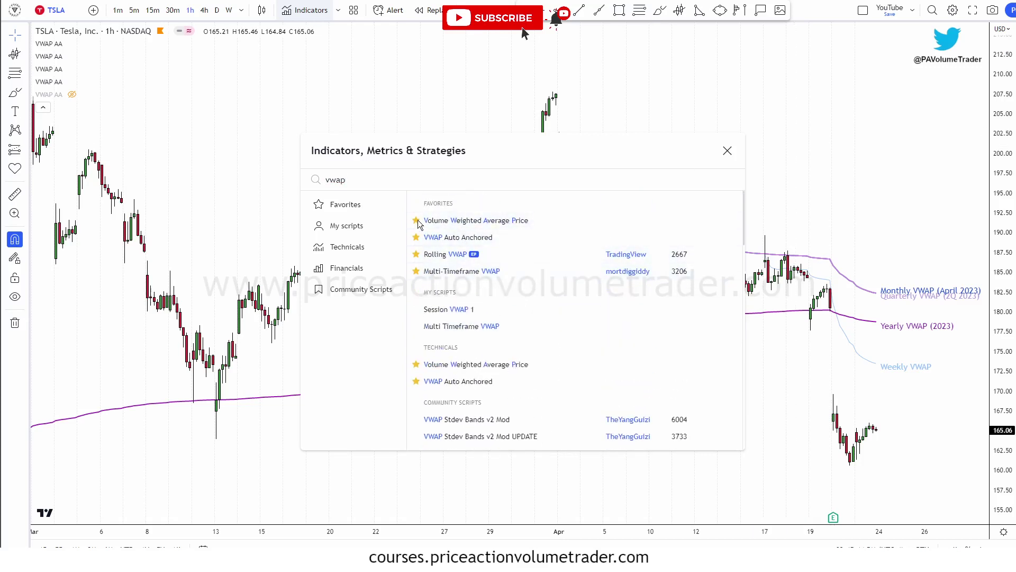
- Box the four favorite VWAP indicators and mark Volume Weighted Average Price and VWAP Auto Anchored within them
{"action": "mouse_move", "coordinate": [398, 210]}
{"action": "left_mouse_down"}
{"action": "mouse_move", "coordinate": [602, 270]}
{"action": "mouse_move", "coordinate": [712, 281]}
{"action": "left_mouse_up"}
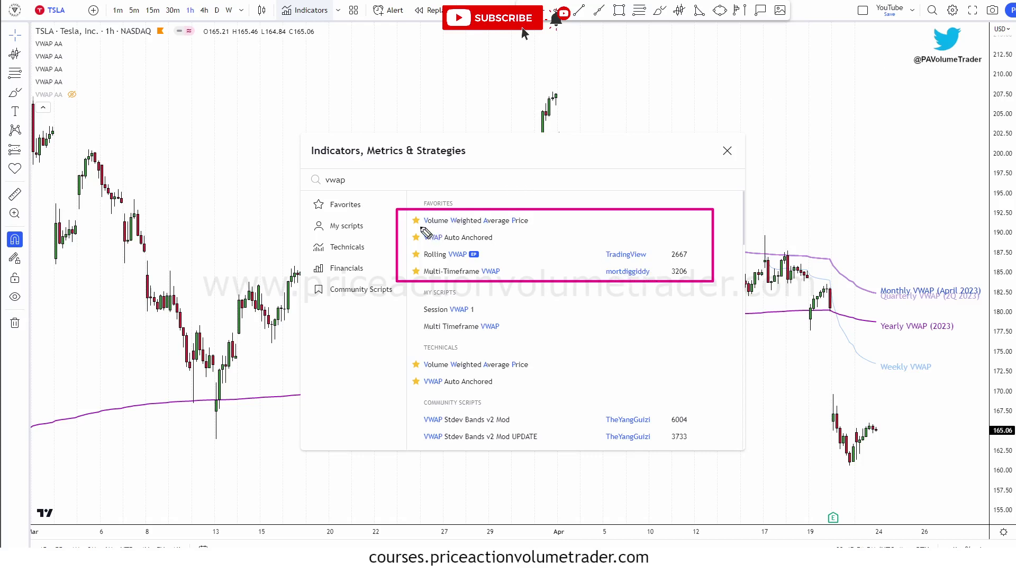
{"action": "left_click_drag", "start_coordinate": [421, 228], "coordinate": [525, 227]}
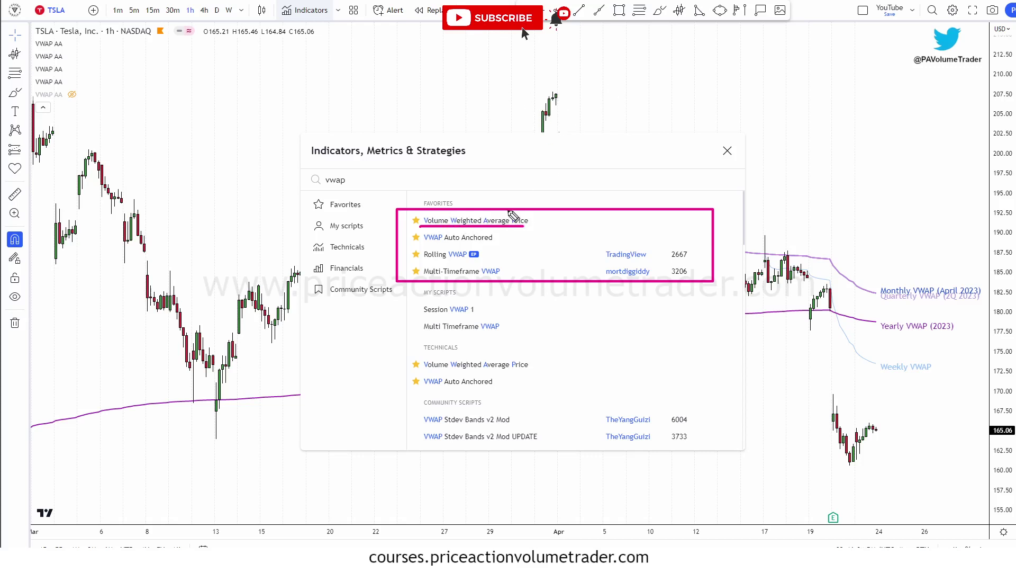
{"action": "mouse_move", "coordinate": [521, 214]}
{"action": "left_mouse_down"}
{"action": "mouse_move", "coordinate": [537, 219]}
{"action": "mouse_move", "coordinate": [523, 228]}
{"action": "left_mouse_up"}
{"action": "left_click_drag", "start_coordinate": [417, 243], "coordinate": [509, 243]}
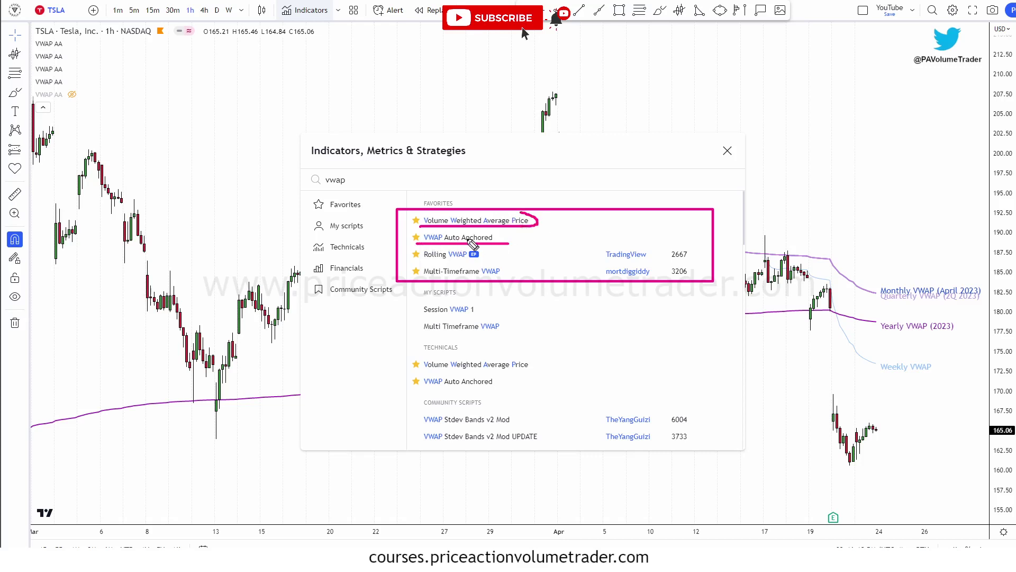
- Circle the VWAP AA entries in the chart legend, mark Rolling VWAP and Multi-Timeframe VWAP, and clear the markup
{"action": "mouse_move", "coordinate": [33, 25]}
{"action": "left_mouse_down"}
{"action": "mouse_move", "coordinate": [102, 98]}
{"action": "mouse_move", "coordinate": [8, 66]}
{"action": "mouse_move", "coordinate": [32, 23]}
{"action": "left_mouse_up"}
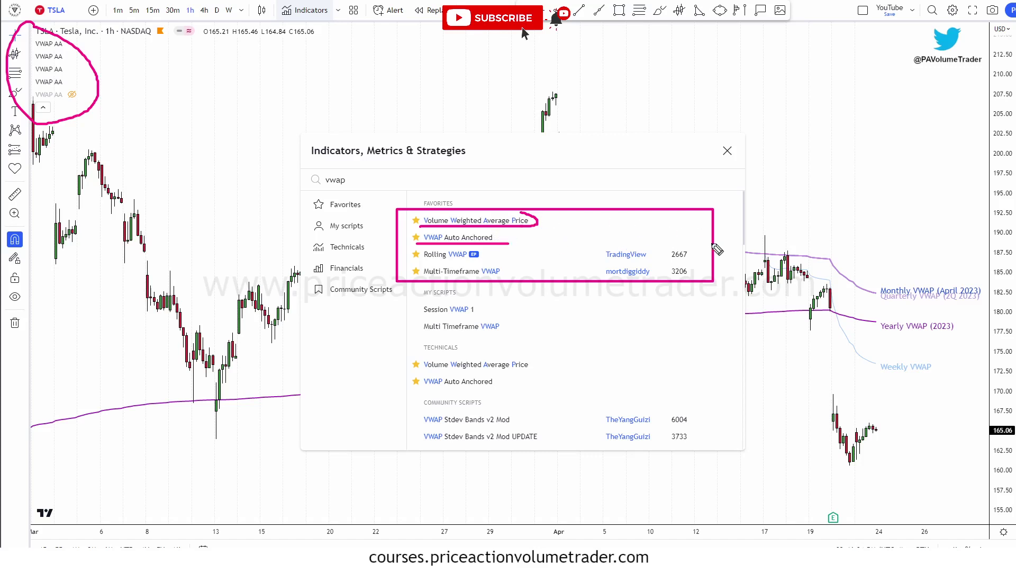
{"action": "left_click_drag", "start_coordinate": [408, 261], "coordinate": [576, 262]}
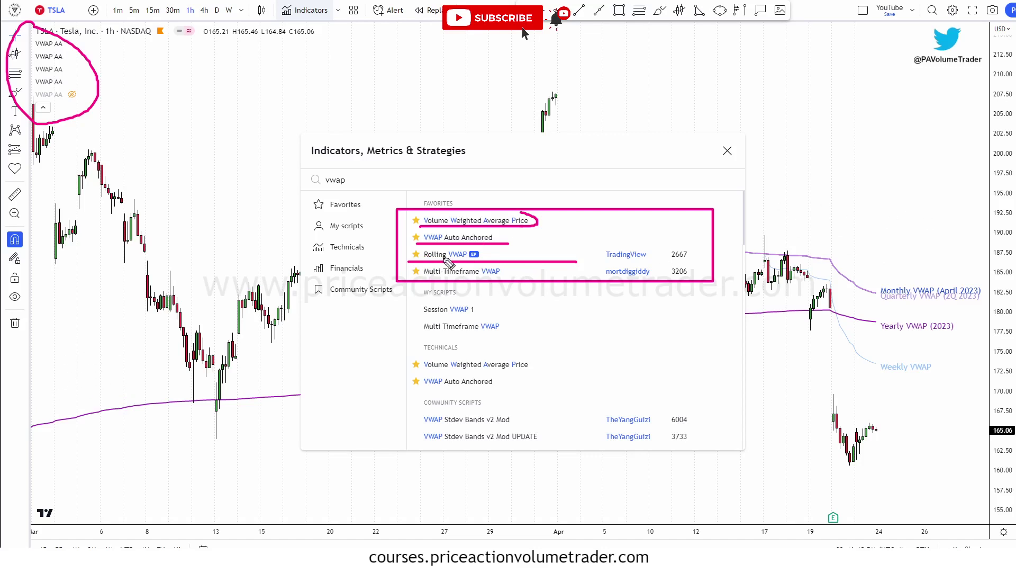
{"action": "mouse_move", "coordinate": [433, 255]}
{"action": "left_mouse_down"}
{"action": "mouse_move", "coordinate": [508, 254]}
{"action": "mouse_move", "coordinate": [455, 252]}
{"action": "left_mouse_up"}
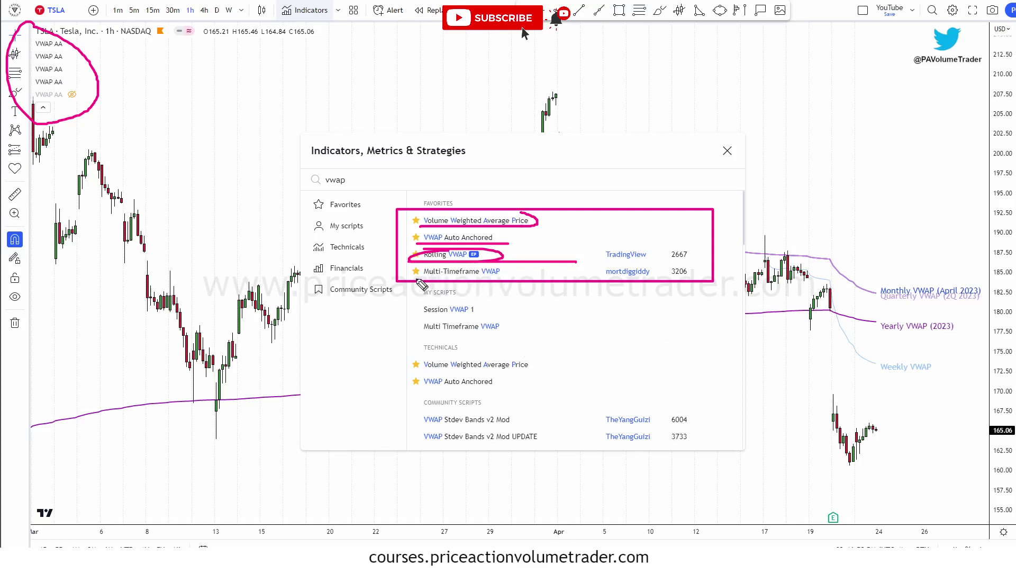
{"action": "left_click_drag", "start_coordinate": [418, 280], "coordinate": [512, 280]}
{"action": "key", "text": "ctrl+shift+7"}
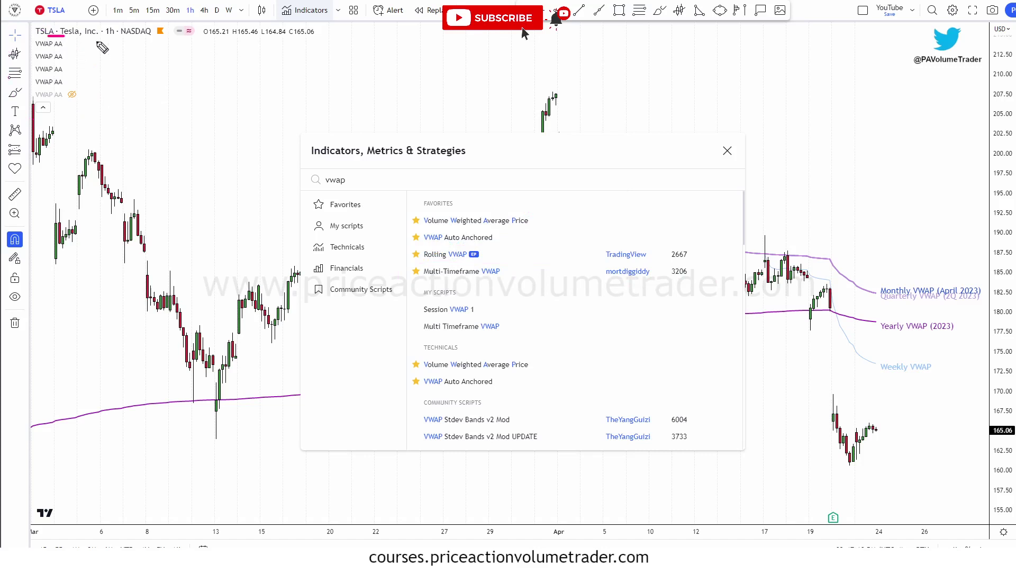
- Mark the first VWAP AA legend entry, Rolling VWAP and Multi-Timeframe VWAP, and clear the markup and close the indicator library
{"action": "left_click_drag", "start_coordinate": [101, 47], "coordinate": [84, 43]}
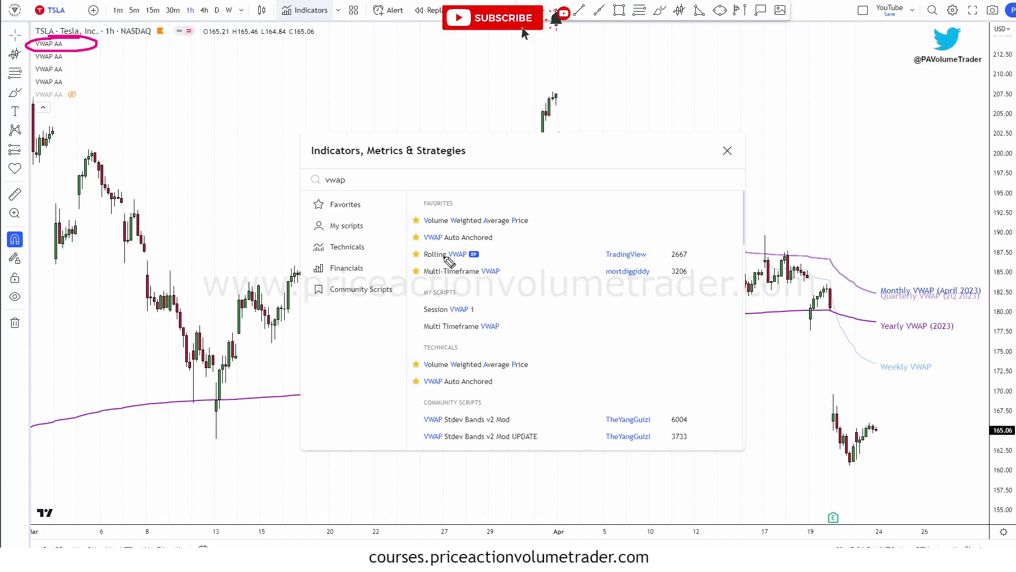
{"action": "mouse_move", "coordinate": [431, 259]}
{"action": "left_mouse_down"}
{"action": "mouse_move", "coordinate": [384, 276]}
{"action": "mouse_move", "coordinate": [460, 259]}
{"action": "left_mouse_up"}
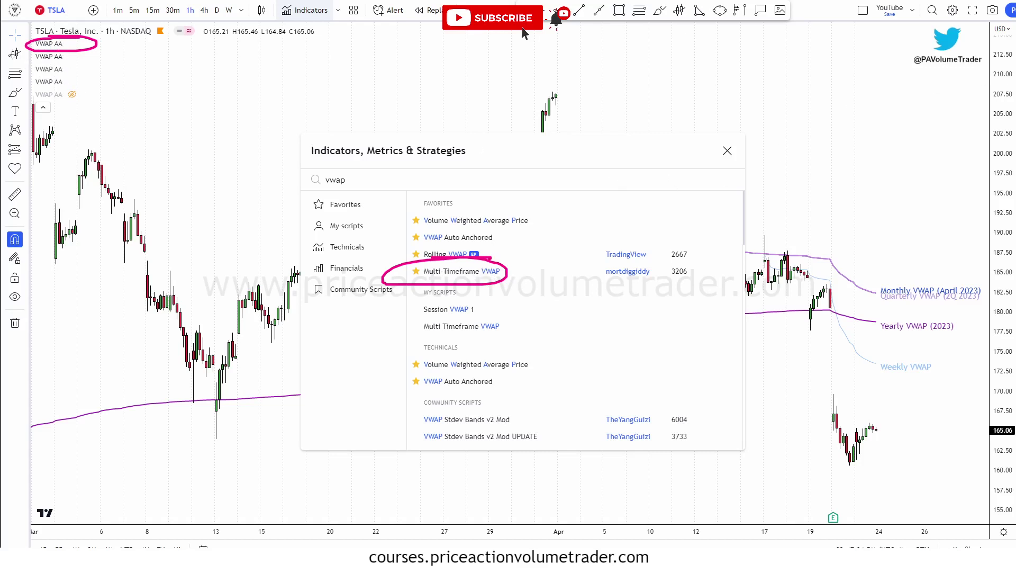
{"action": "key", "text": "Escape"}
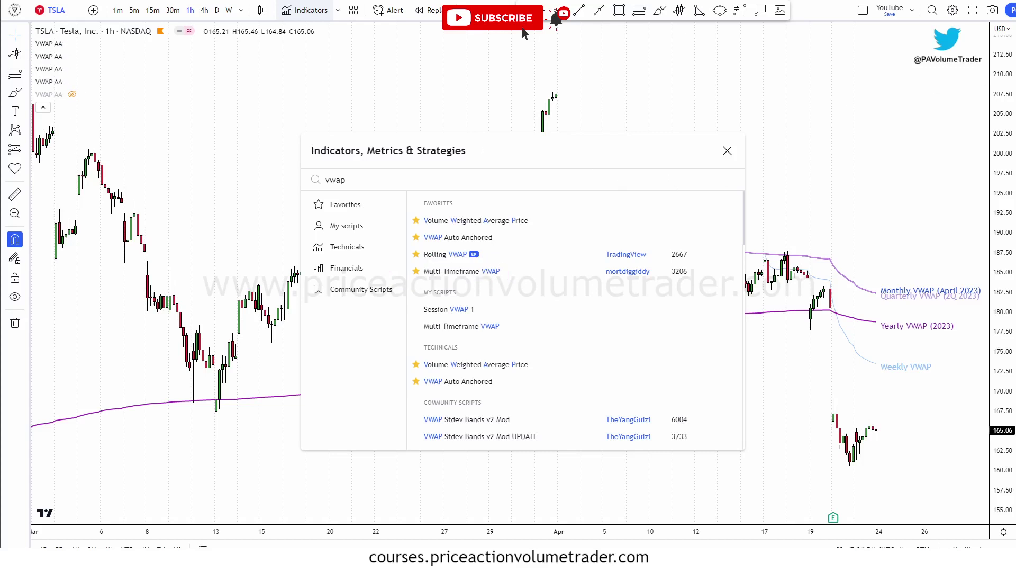
{"action": "left_click", "coordinate": [727, 150]}
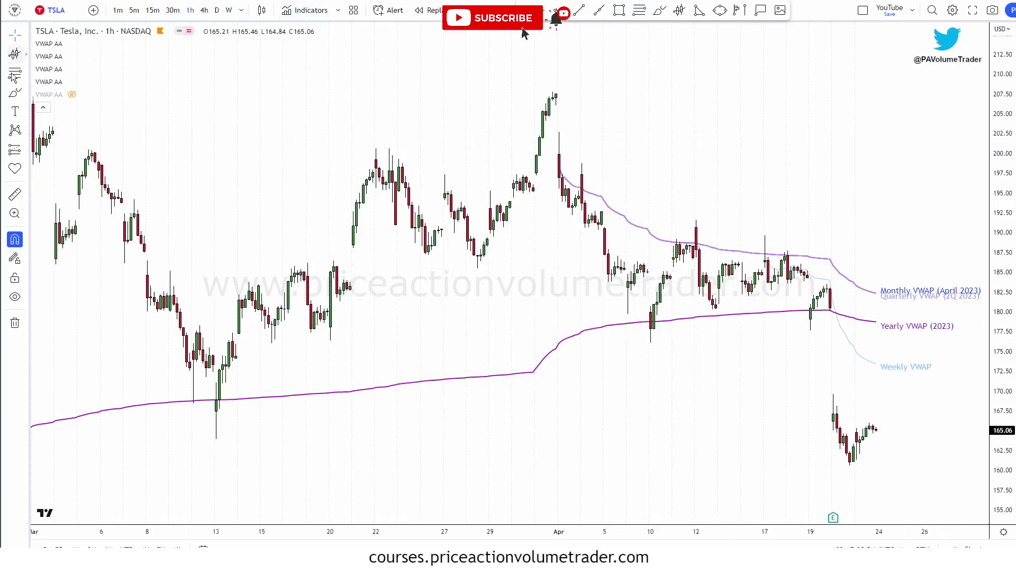
- Show the line drawing tools and point out the Anchored VWAP tool among them
{"action": "left_click", "coordinate": [26, 58]}
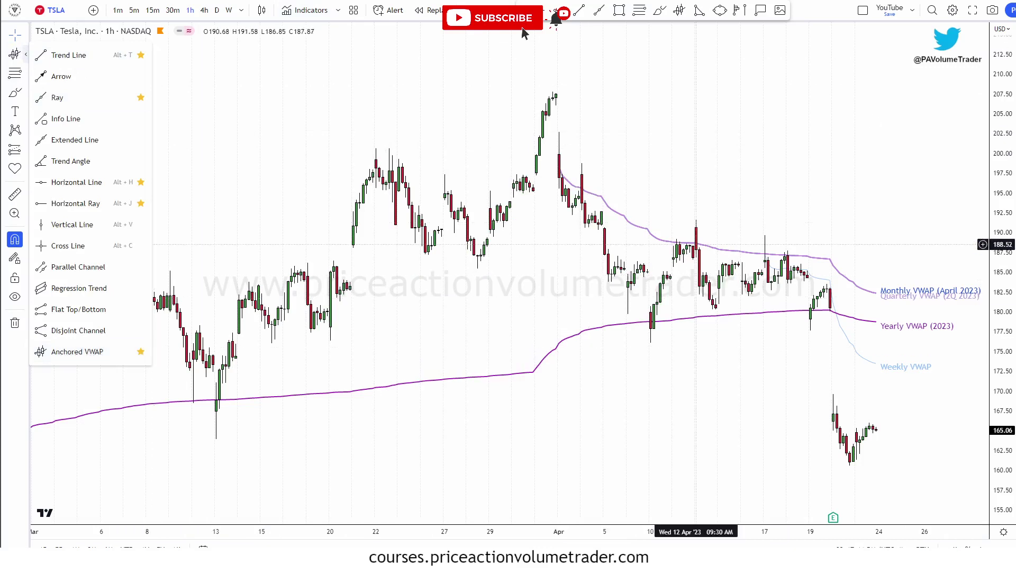
{"action": "mouse_move", "coordinate": [26, 349]}
{"action": "left_mouse_down"}
{"action": "mouse_move", "coordinate": [153, 336]}
{"action": "mouse_move", "coordinate": [69, 326]}
{"action": "left_mouse_up"}
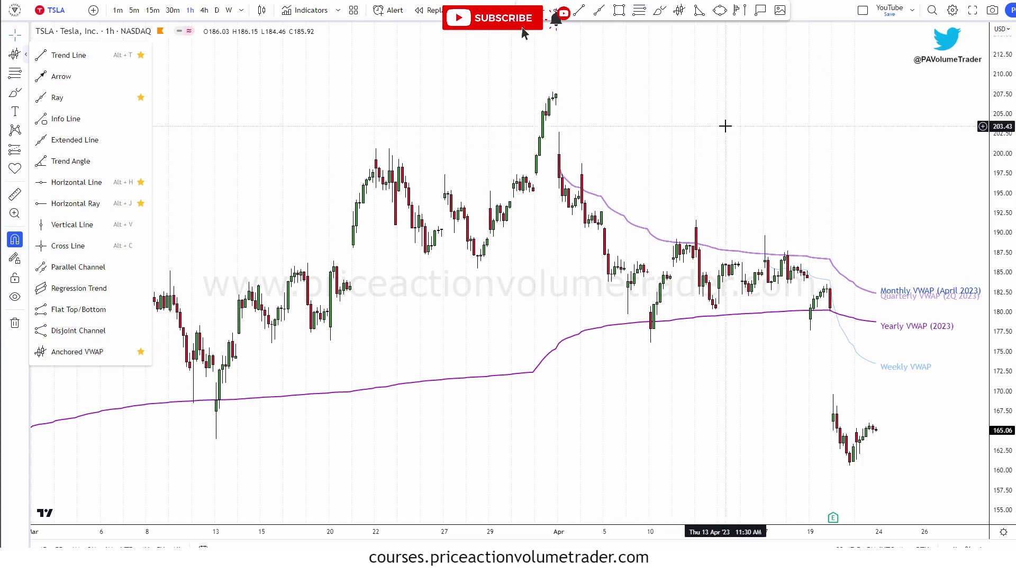
{"action": "left_click_drag", "start_coordinate": [726, 126], "coordinate": [706, 142]}
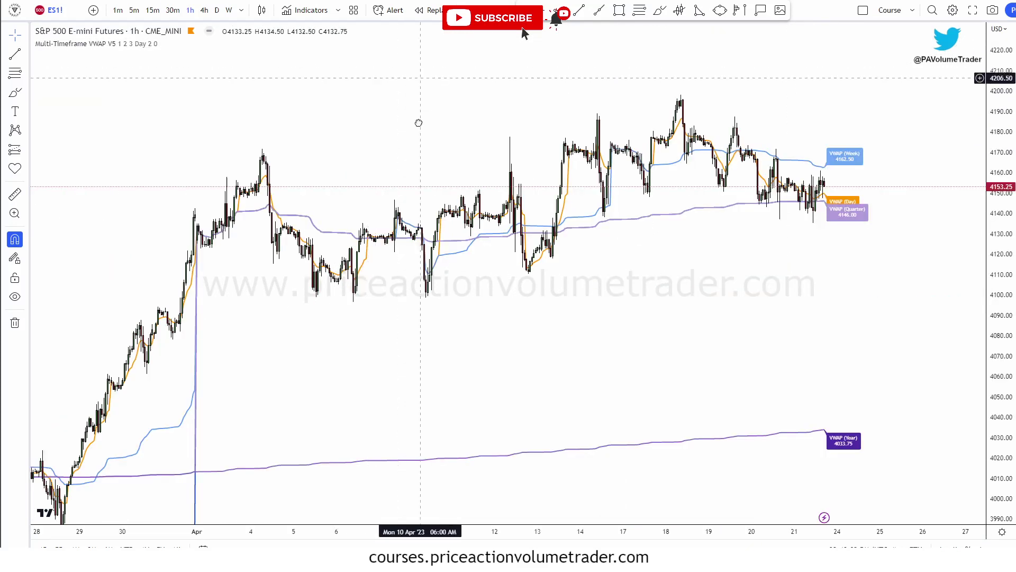
- On the ES1! hourly chart, select the Multi-Timeframe VWAP indicator and look it up by searching the indicator library for "vwap"
{"action": "left_click_drag", "start_coordinate": [418, 122], "coordinate": [394, 119]}
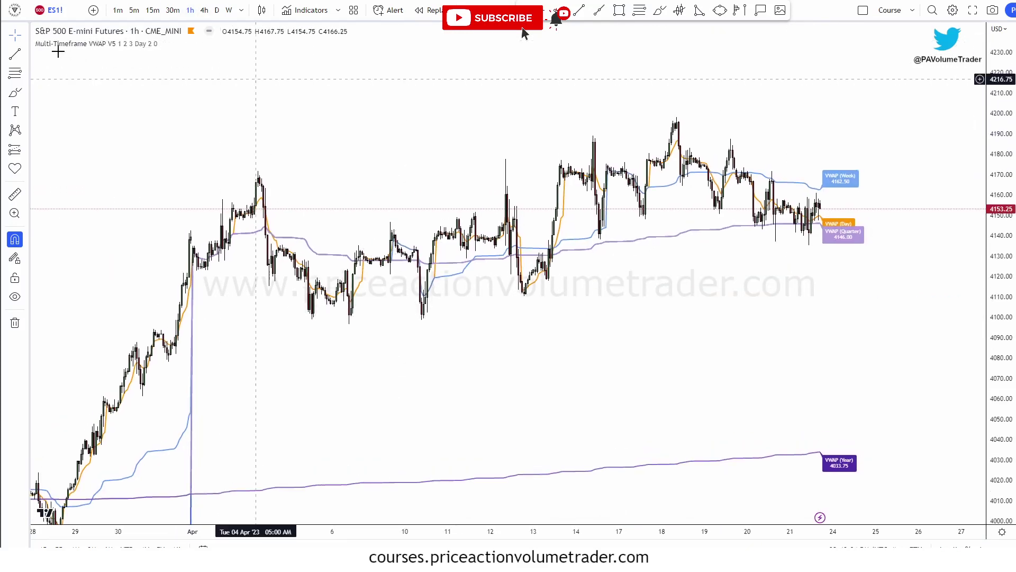
{"action": "left_click", "coordinate": [58, 44]}
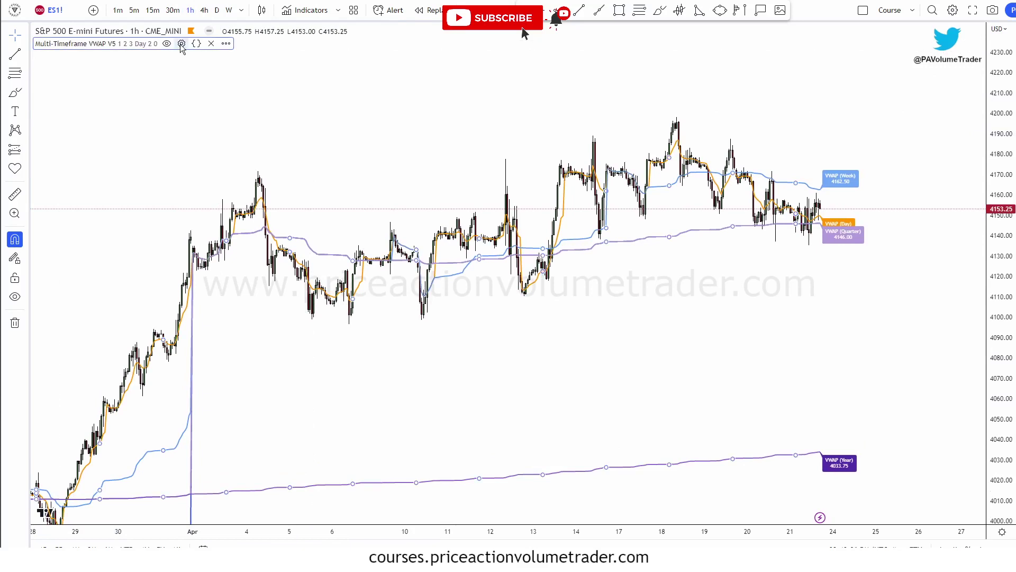
{"action": "left_click", "coordinate": [306, 10]}
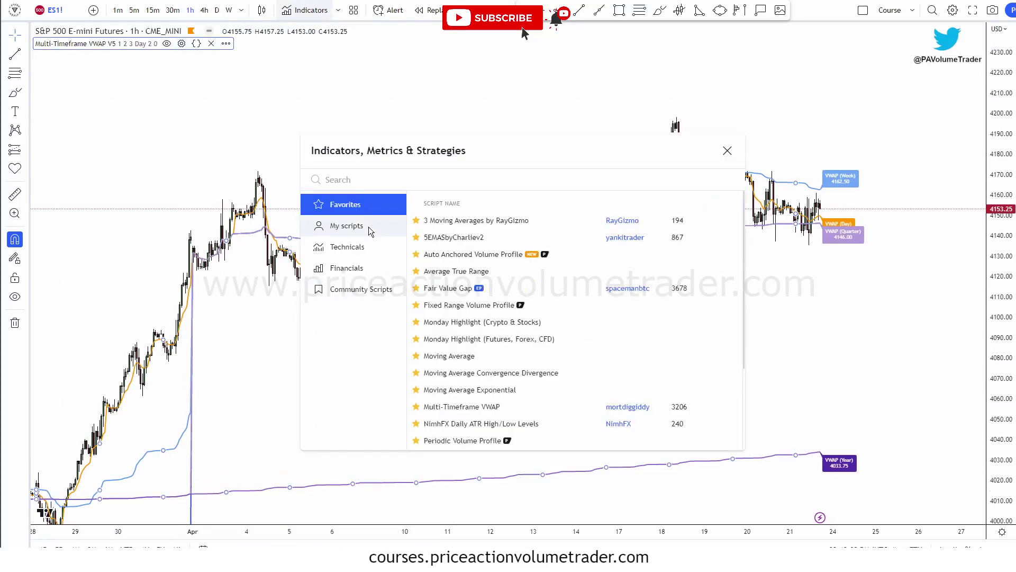
{"action": "type", "text": "vwap"}
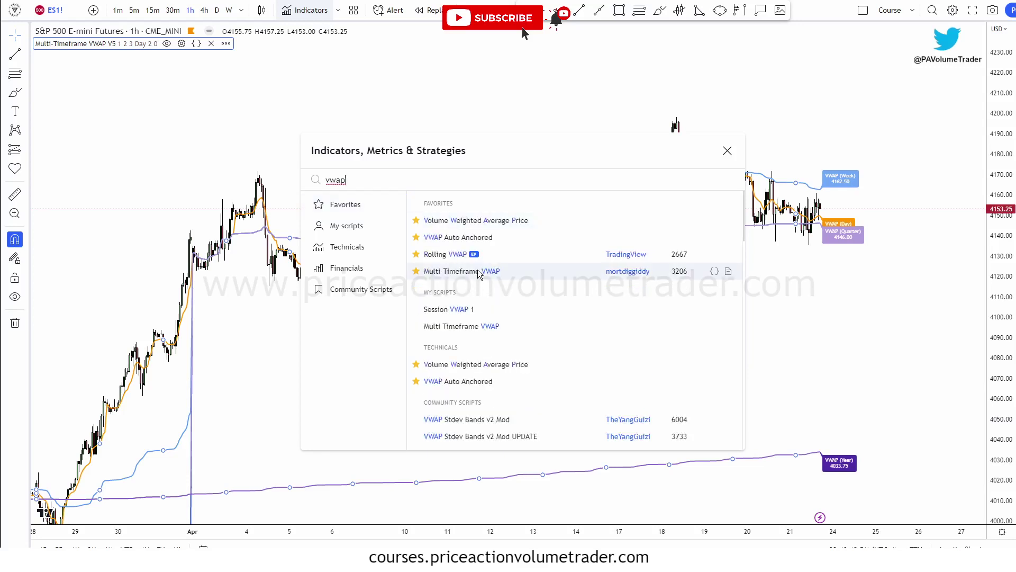
{"action": "left_click", "coordinate": [727, 151]}
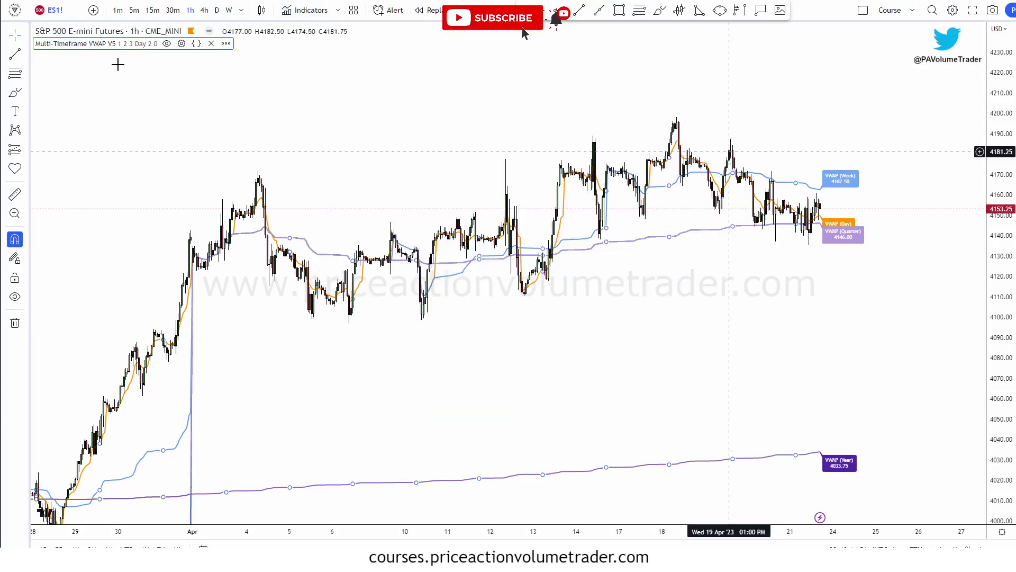
- Open the Multi-Timeframe VWAP style settings, circle the Daily to Yearly VWAP options with their line colors, and clear the markup
{"action": "left_click", "coordinate": [182, 44]}
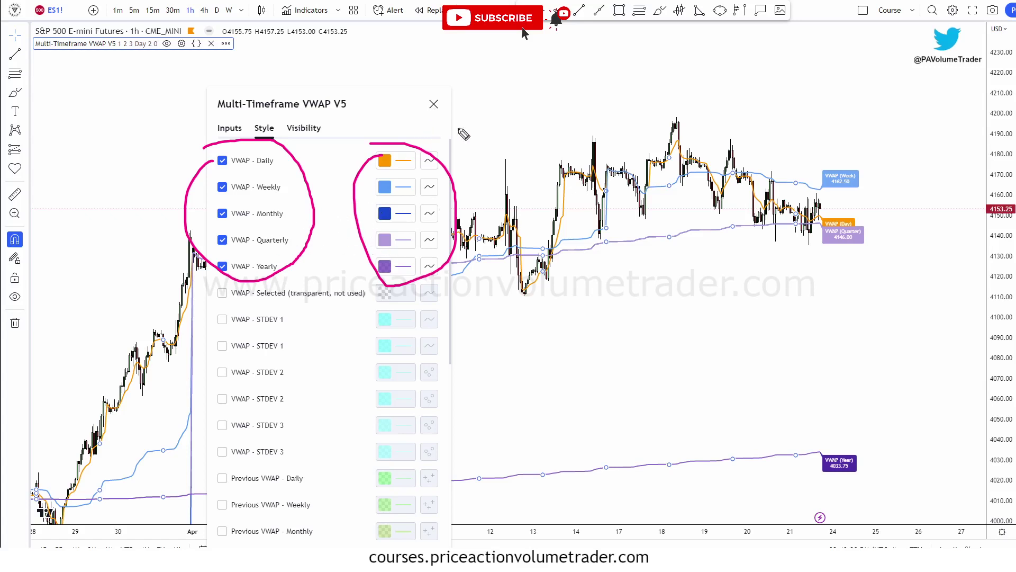
{"action": "key", "text": "Delete"}
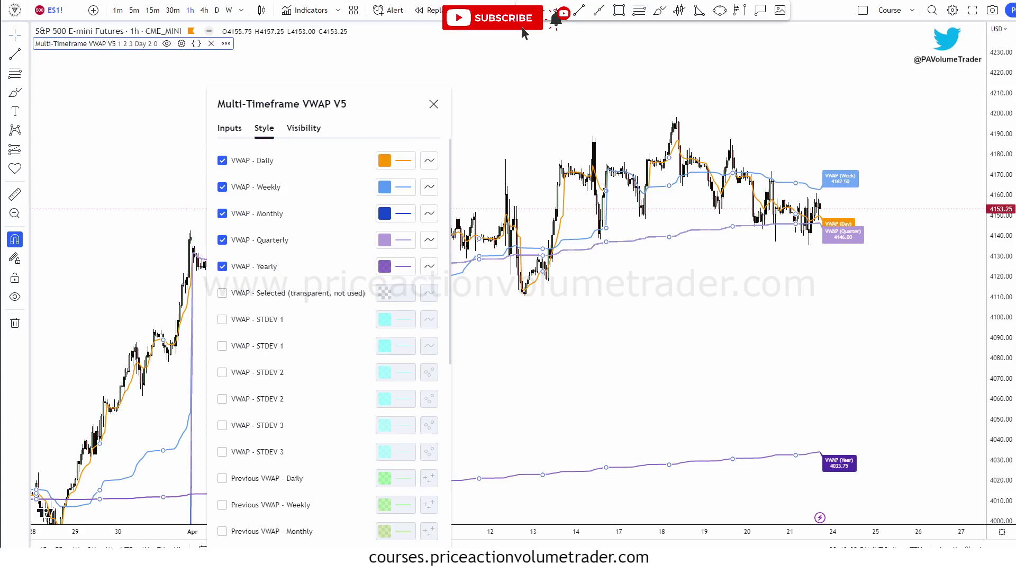
- Close the Multi-Timeframe VWAP settings, switch the ES1! chart to the 4-hour timeframe and compress its price scale
{"action": "left_click", "coordinate": [433, 104]}
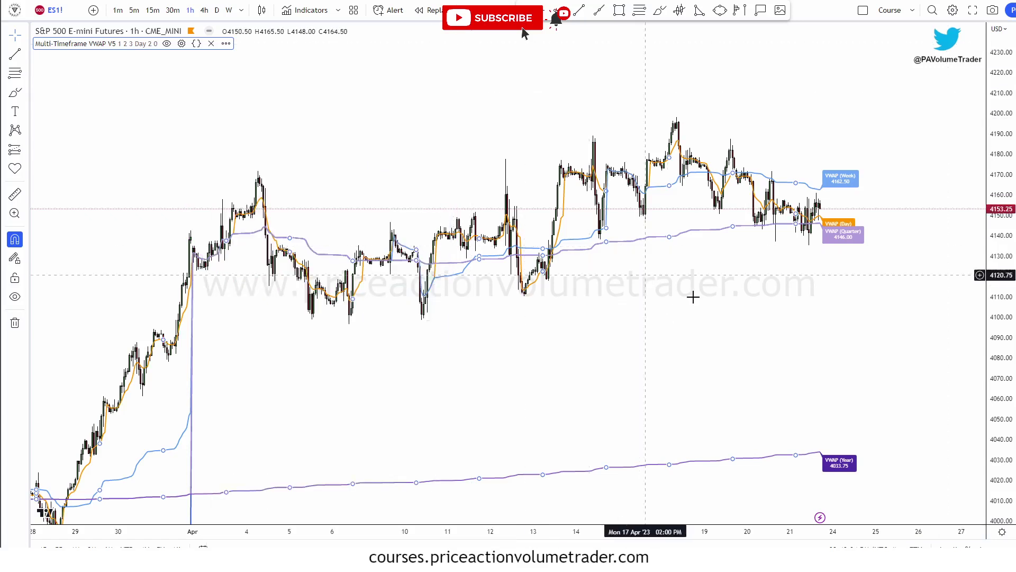
{"action": "left_click_drag", "start_coordinate": [724, 275], "coordinate": [746, 260]}
{"action": "scroll", "coordinate": [752, 261], "scroll_direction": "up", "scroll_amount": 4}
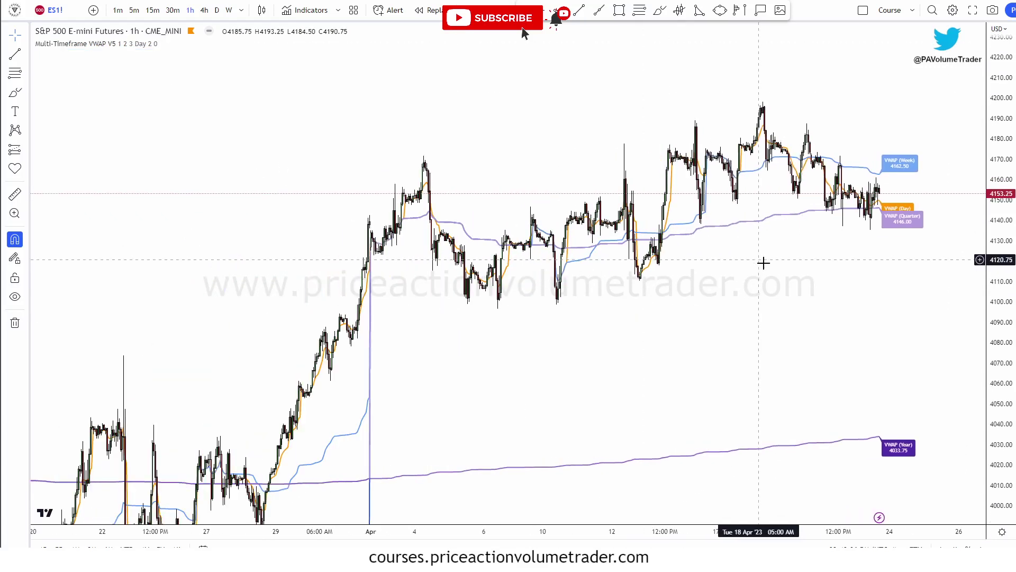
{"action": "scroll", "coordinate": [810, 272], "scroll_direction": "down", "scroll_amount": 8}
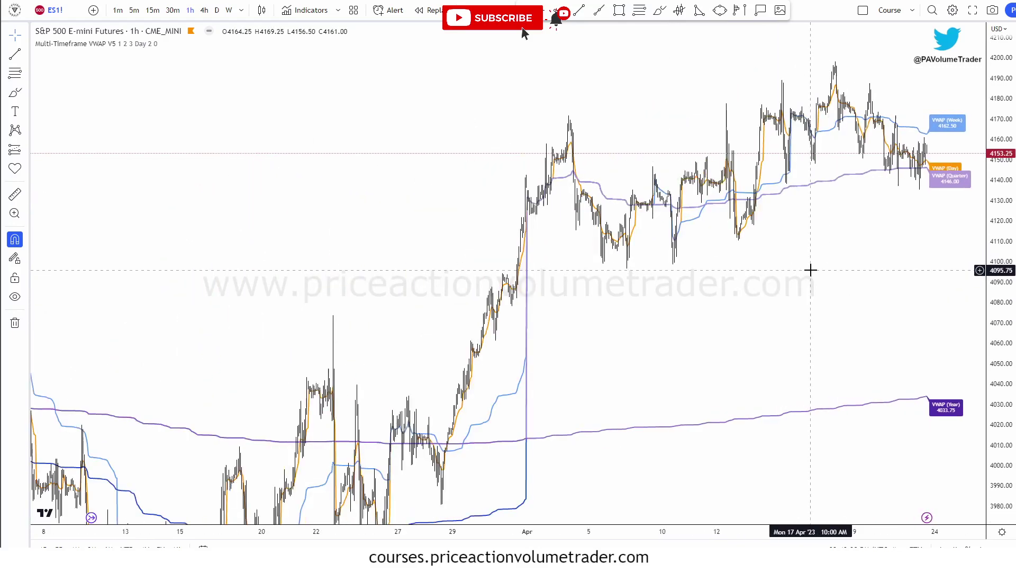
{"action": "left_click", "coordinate": [204, 11]}
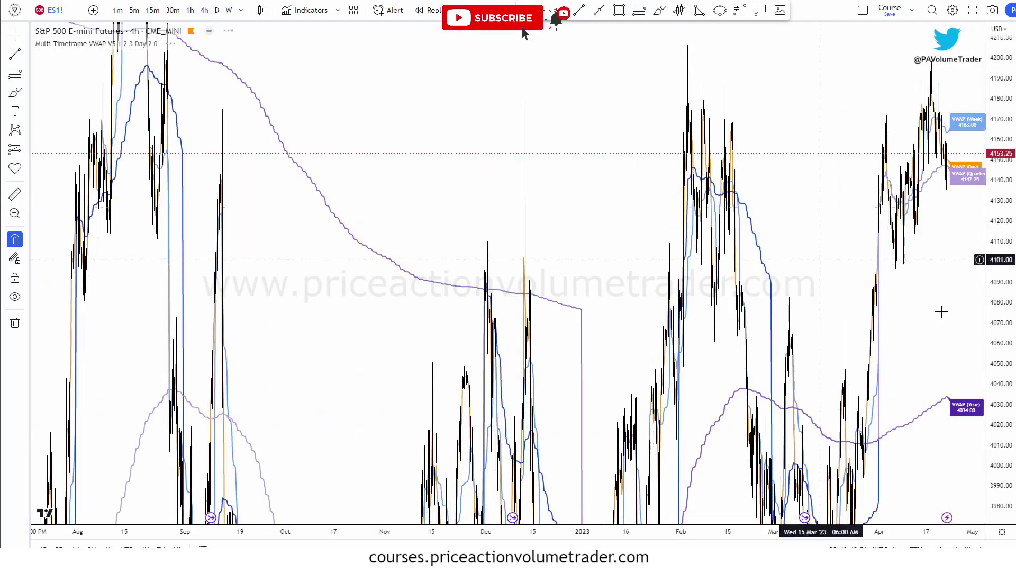
{"action": "left_click_drag", "start_coordinate": [996, 441], "coordinate": [994, 490]}
{"action": "left_click_drag", "start_coordinate": [884, 447], "coordinate": [837, 400]}
{"action": "scroll", "coordinate": [893, 416], "scroll_direction": "up", "scroll_amount": 3}
{"action": "scroll", "coordinate": [767, 380], "scroll_direction": "up", "scroll_amount": 1}
{"action": "scroll", "coordinate": [773, 380], "scroll_direction": "up", "scroll_amount": 2}
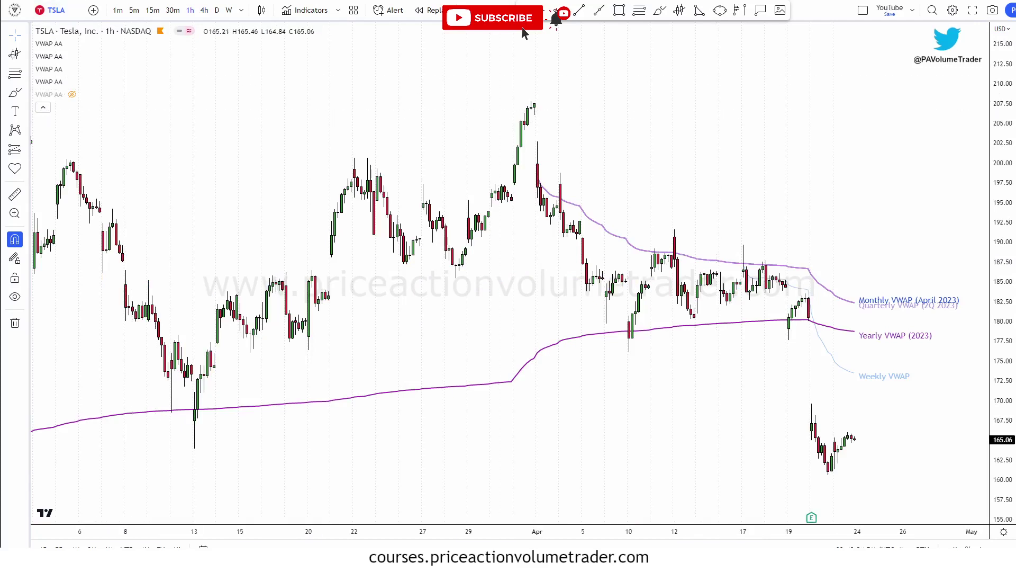
- On the YouTube layout, replace the TSLA chart with ES1! from the watchlist and bring the Weekly to Yearly VWAPs into view
{"action": "left_click", "coordinate": [1015, 36]}
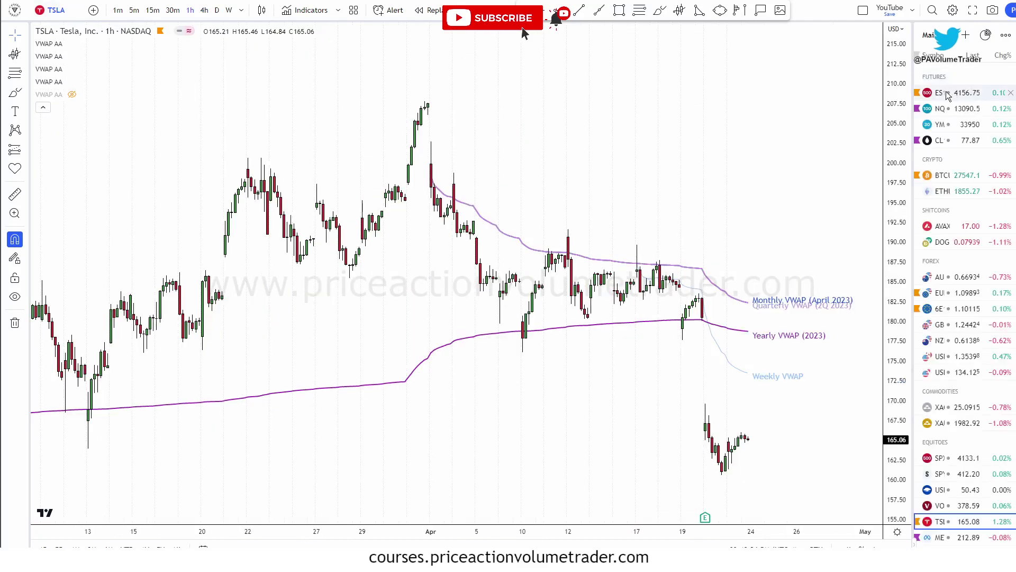
{"action": "left_click", "coordinate": [940, 92]}
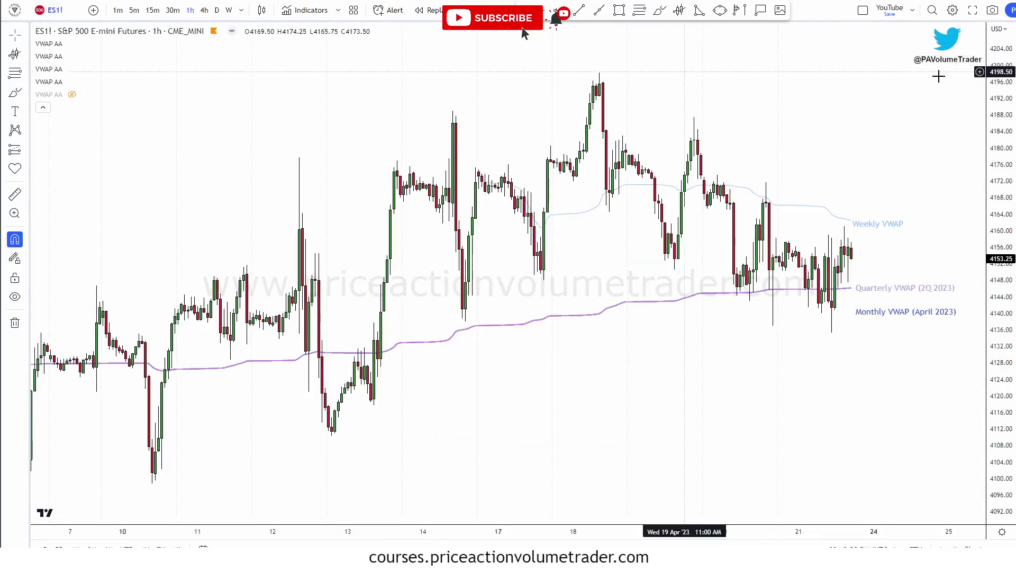
{"action": "scroll", "coordinate": [730, 113], "scroll_direction": "down", "scroll_amount": 5}
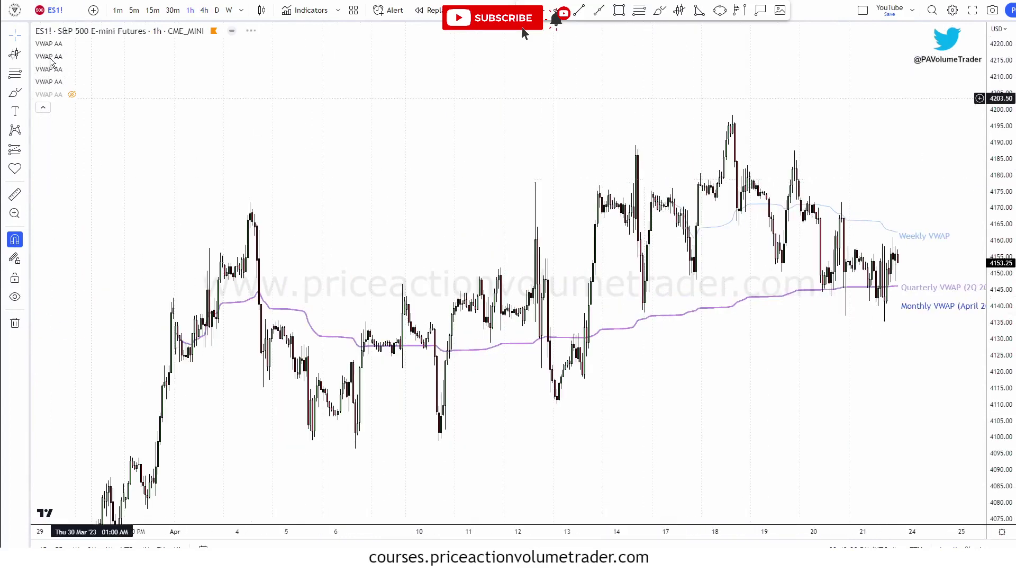
{"action": "left_click_drag", "start_coordinate": [474, 129], "coordinate": [390, 117]}
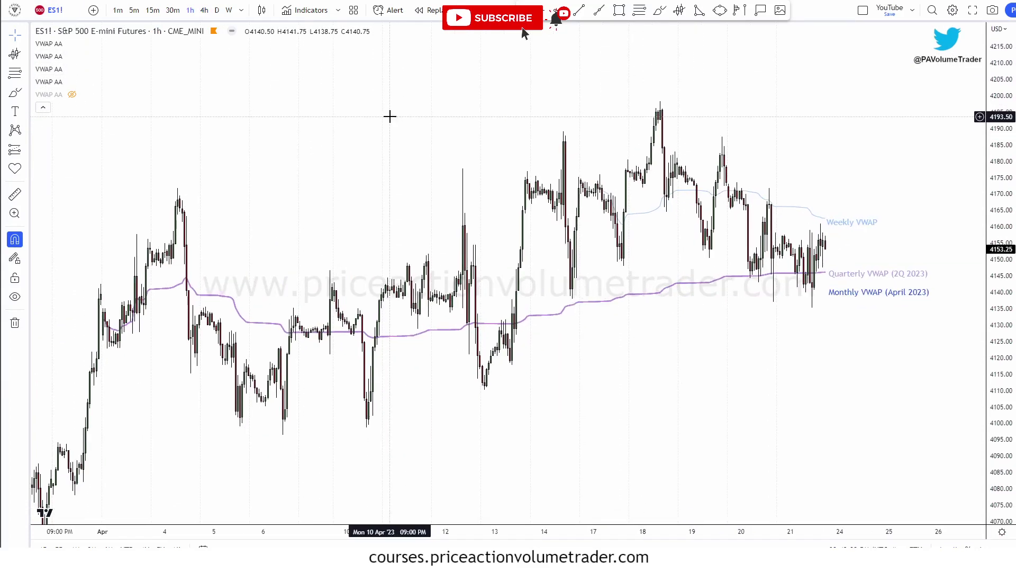
{"action": "scroll", "coordinate": [390, 117], "scroll_direction": "down", "scroll_amount": 3}
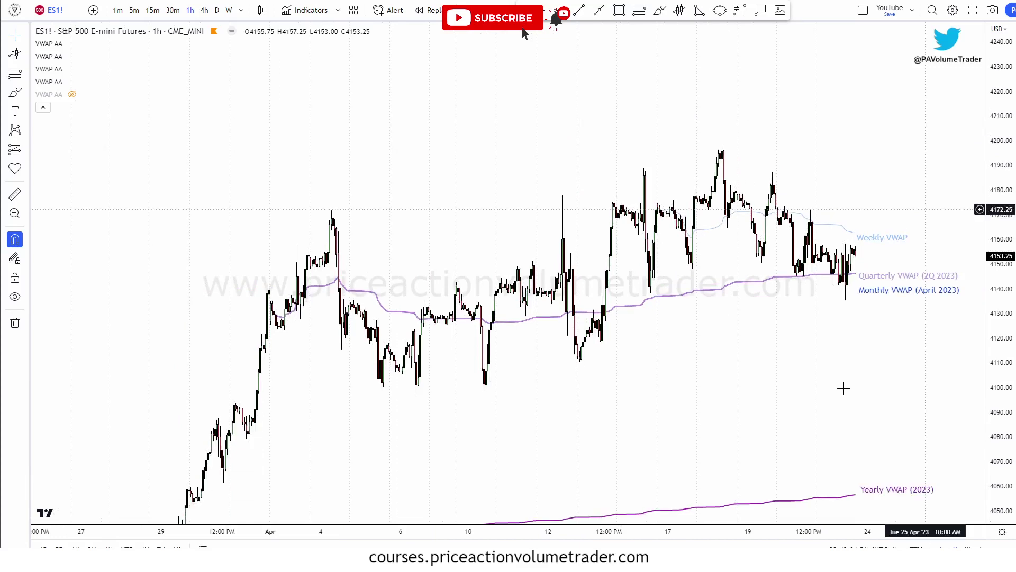
{"action": "left_click_drag", "start_coordinate": [908, 358], "coordinate": [912, 272]}
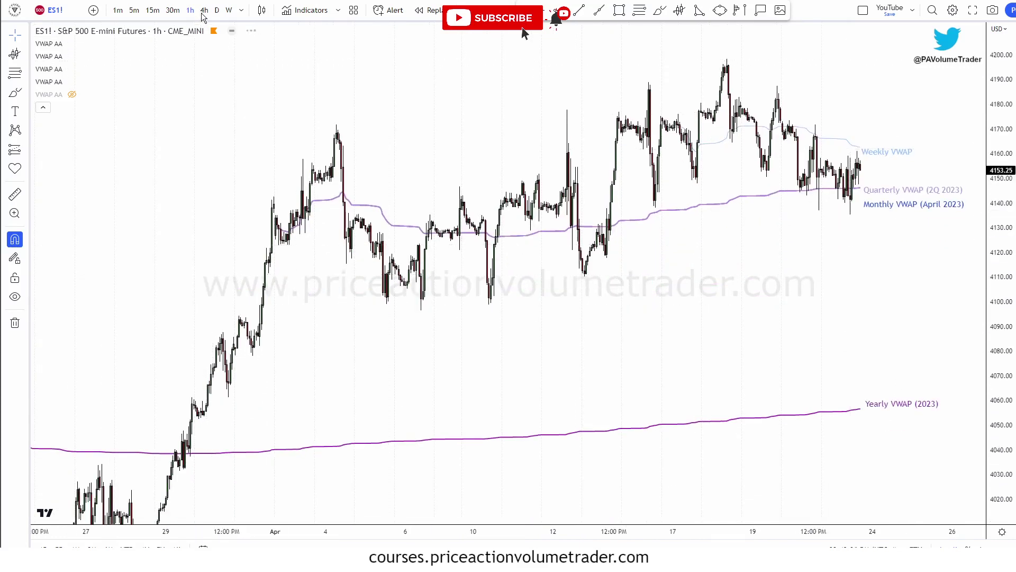
- Switch the YouTube layout's ES1! chart to the 4-hour timeframe and compress its price scale to fit the Yearly VWAP
{"action": "scroll", "coordinate": [698, 279], "scroll_direction": "down", "scroll_amount": 4}
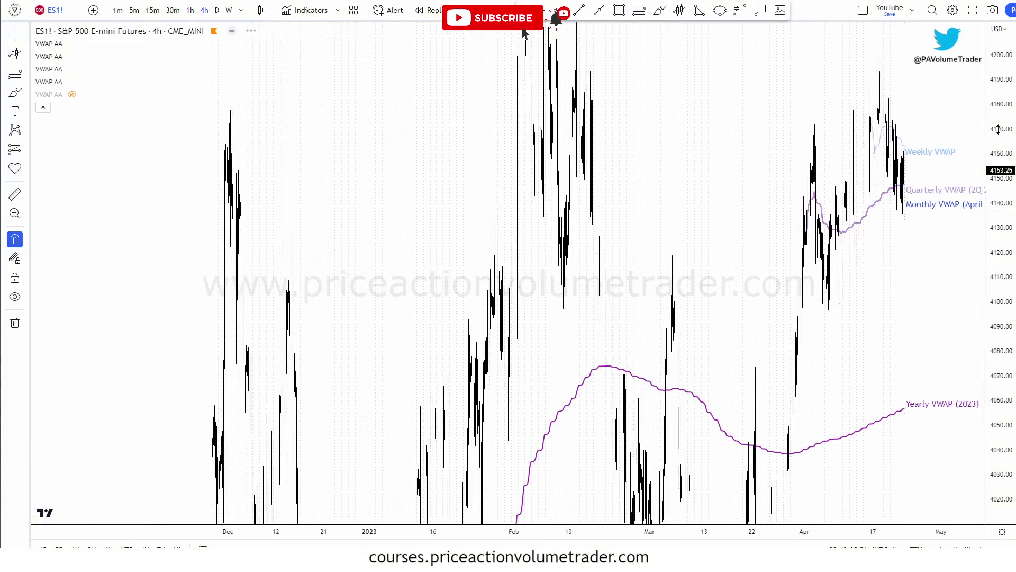
{"action": "left_click_drag", "start_coordinate": [996, 130], "coordinate": [1004, 329]}
{"action": "left_click_drag", "start_coordinate": [941, 321], "coordinate": [849, 280]}
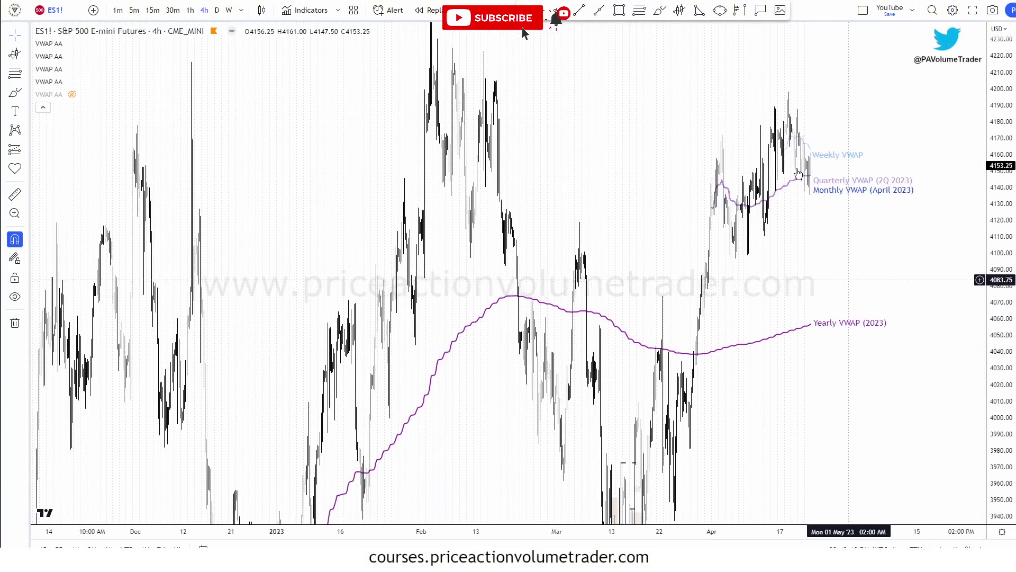
{"action": "scroll", "coordinate": [856, 239], "scroll_direction": "up", "scroll_amount": 4}
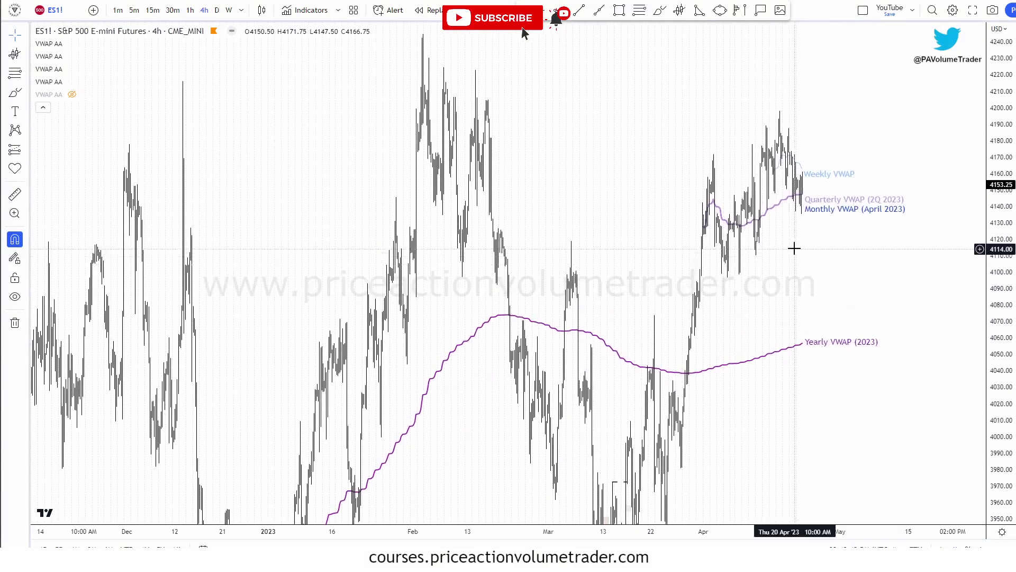
{"action": "left_click_drag", "start_coordinate": [857, 245], "coordinate": [779, 264]}
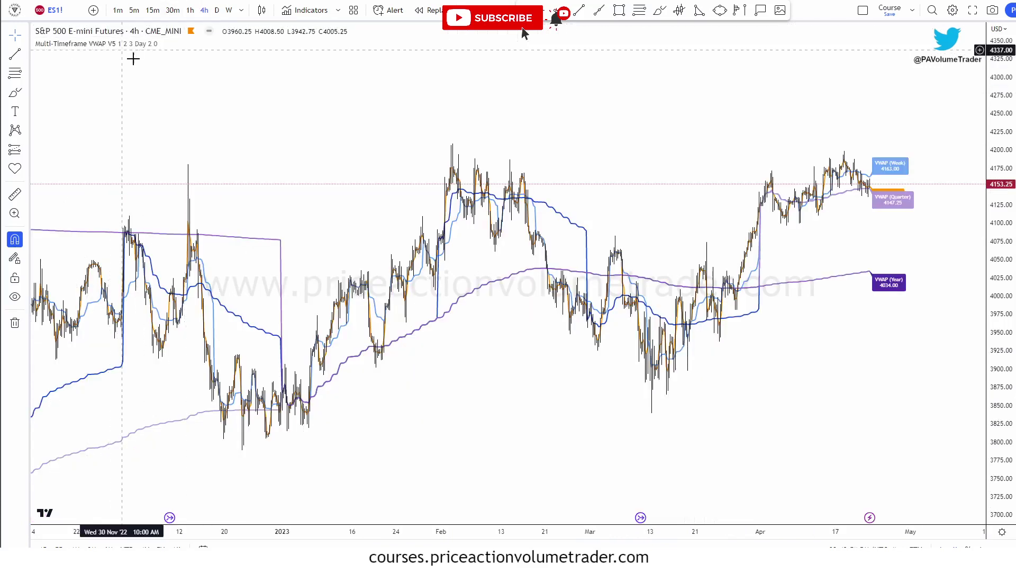
- On the Course layout, sketch a freehand curve over the stepped VWAP lines between October and December 2022, and clear the markup
{"action": "left_click_drag", "start_coordinate": [722, 172], "coordinate": [736, 181]}
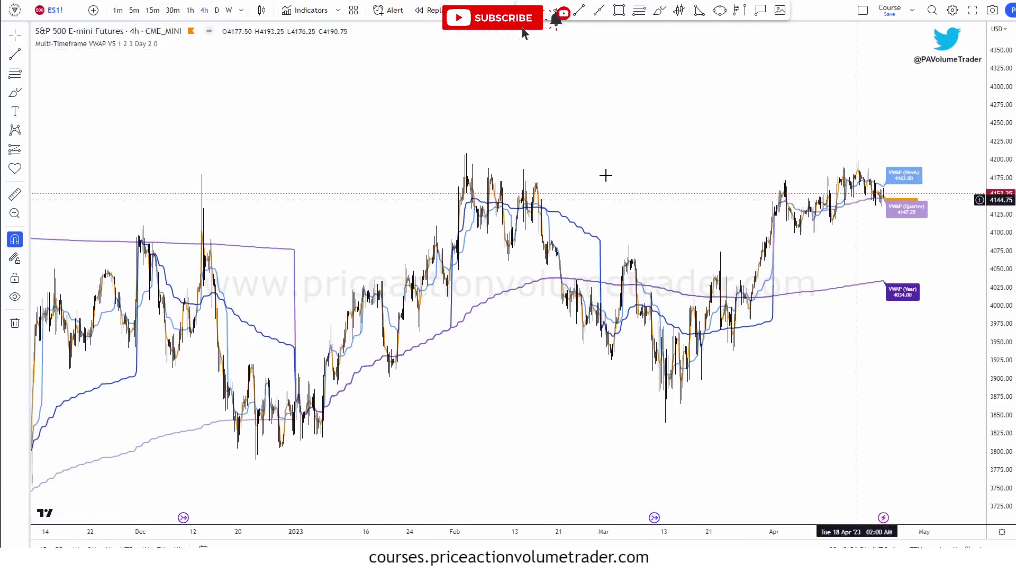
{"action": "scroll", "coordinate": [598, 167], "scroll_direction": "down", "scroll_amount": 3}
{"action": "left_click_drag", "start_coordinate": [549, 121], "coordinate": [617, 91]}
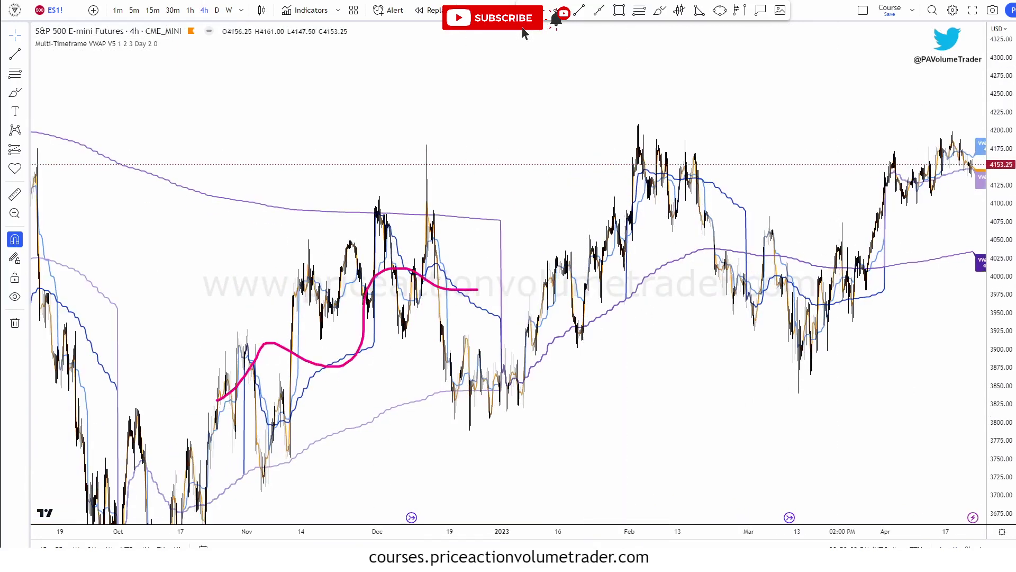
{"action": "mouse_move", "coordinate": [93, 50]}
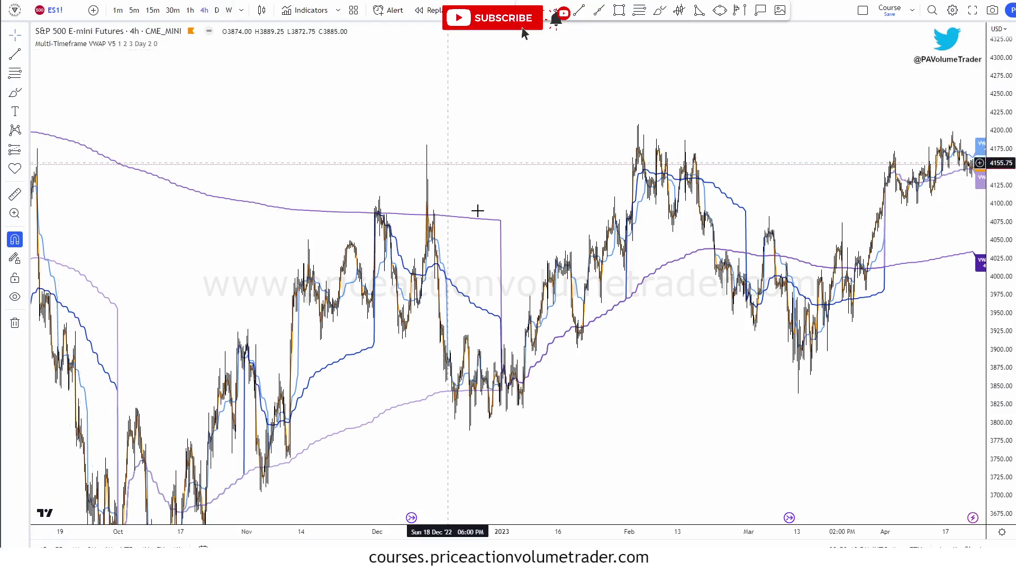
- Close the Course layout's chart tab without saving its changes
{"action": "key", "text": "ctrl+w"}
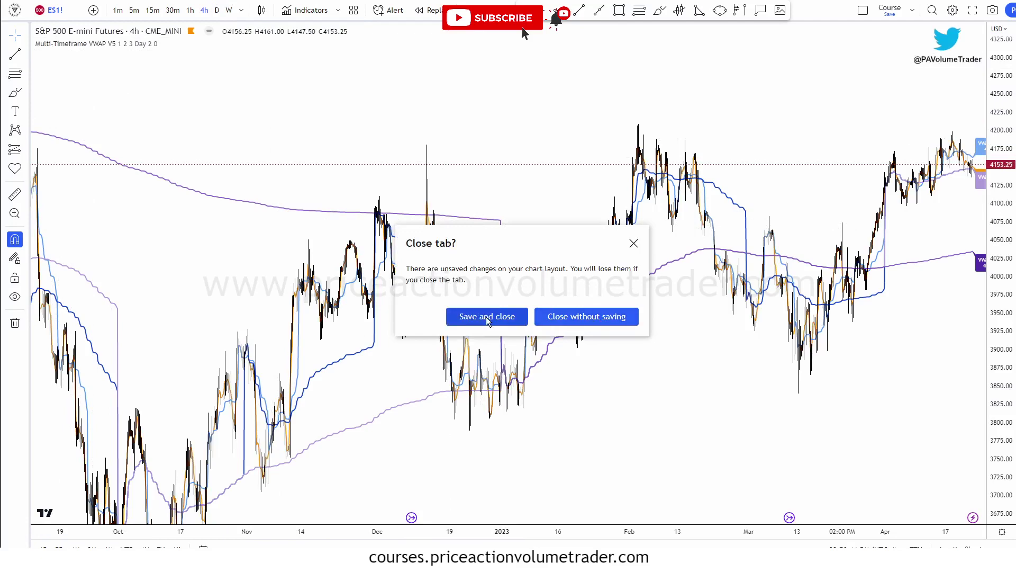
{"action": "left_click", "coordinate": [559, 317]}
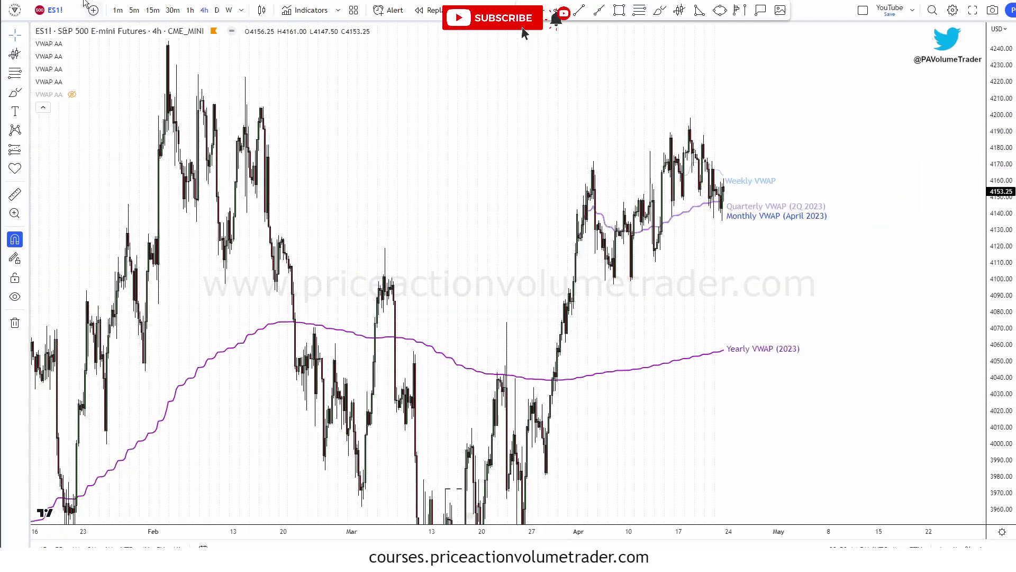
- Compress the ES1! price scale and align the Yearly VWAP (2023) label with the end of its line
{"action": "left_click_drag", "start_coordinate": [544, 157], "coordinate": [631, 159]}
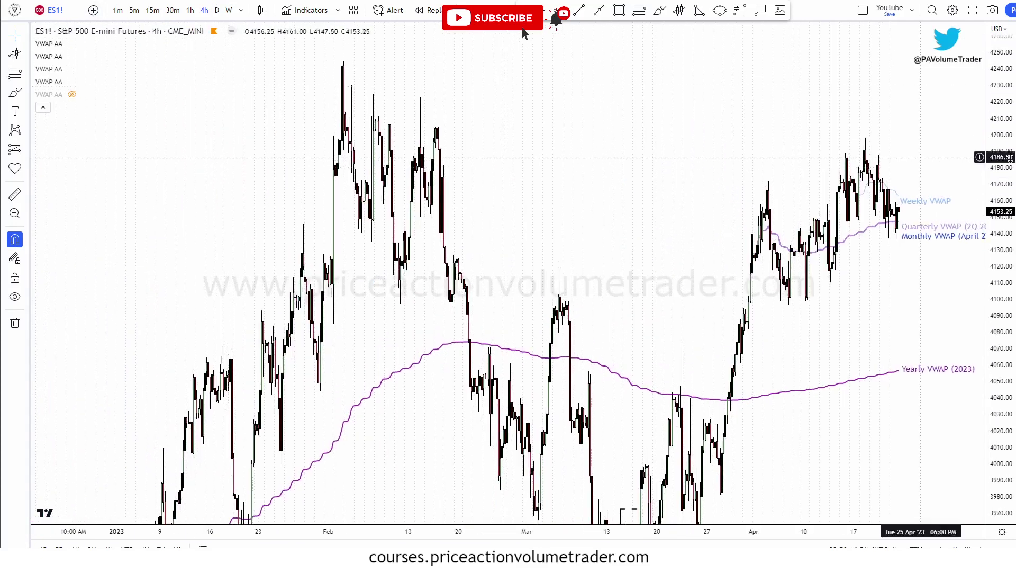
{"action": "left_click_drag", "start_coordinate": [1007, 109], "coordinate": [1007, 232]}
{"action": "left_click_drag", "start_coordinate": [895, 282], "coordinate": [831, 270]}
{"action": "scroll", "coordinate": [855, 269], "scroll_direction": "up", "scroll_amount": 2}
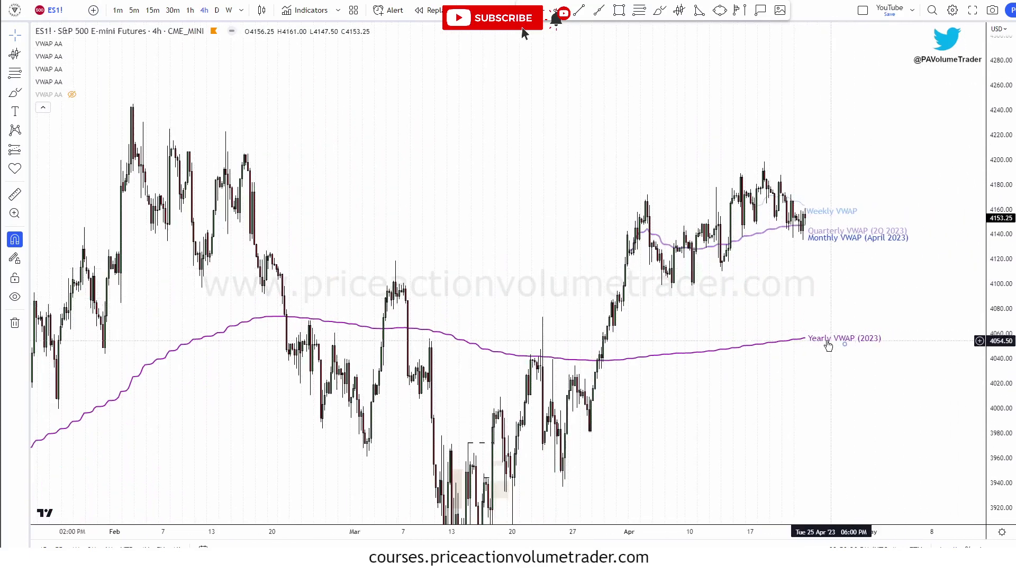
{"action": "left_click_drag", "start_coordinate": [828, 343], "coordinate": [830, 311]}
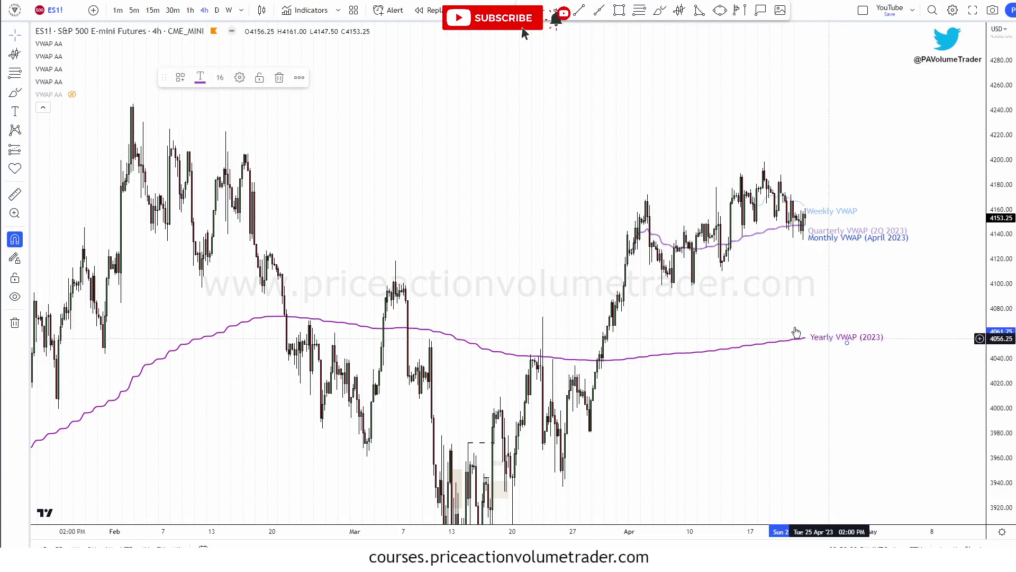
{"action": "left_click", "coordinate": [862, 294]}
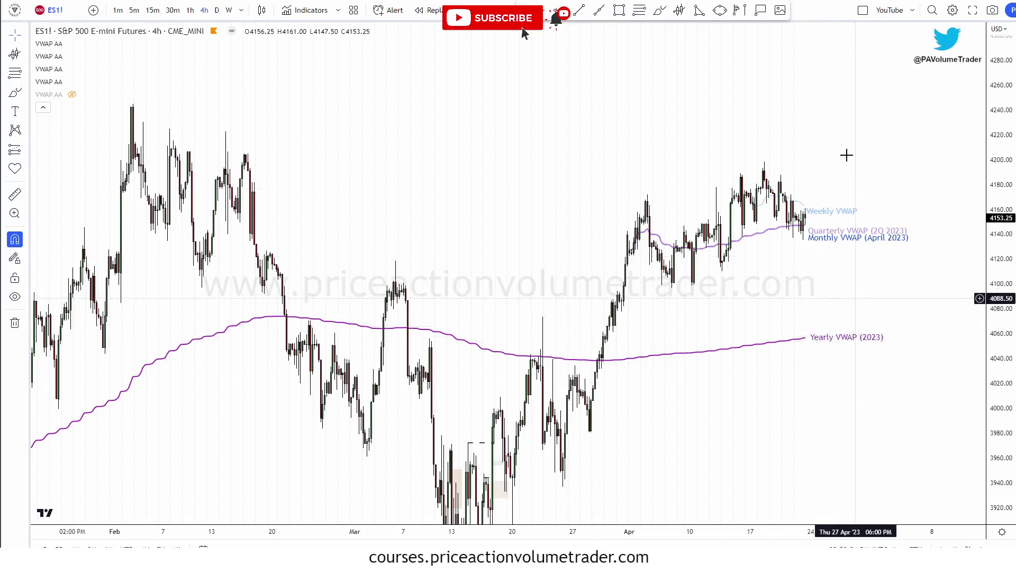
- Reposition the Weekly VWAP label beside its line and adjust the Quarterly and Monthly VWAP labels
{"action": "left_click_drag", "start_coordinate": [832, 211], "coordinate": [836, 205]}
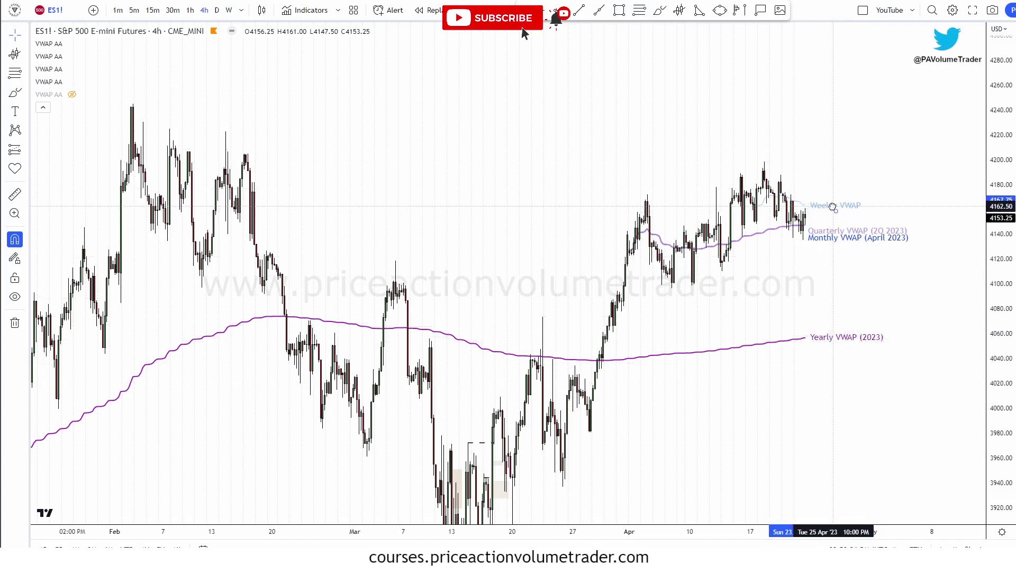
{"action": "left_click_drag", "start_coordinate": [831, 156], "coordinate": [873, 163]}
{"action": "left_click_drag", "start_coordinate": [851, 233], "coordinate": [852, 230]}
{"action": "left_click", "coordinate": [852, 241]}
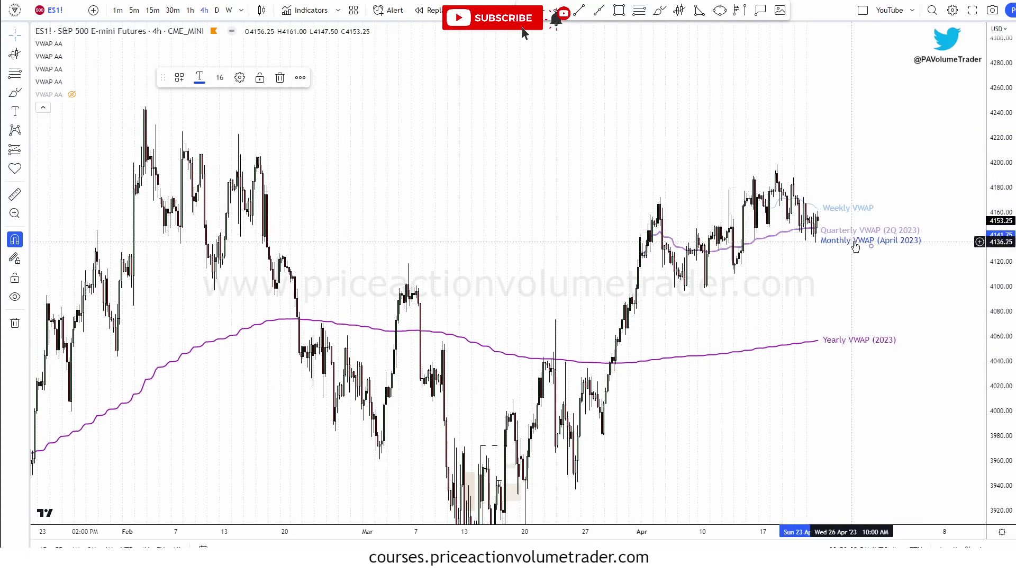
- Hide the Quarterly VWAP to view the Monthly VWAP beneath it, show it again and deselect the Monthly VWAP label
{"action": "scroll", "coordinate": [856, 246], "scroll_direction": "up", "scroll_amount": 4}
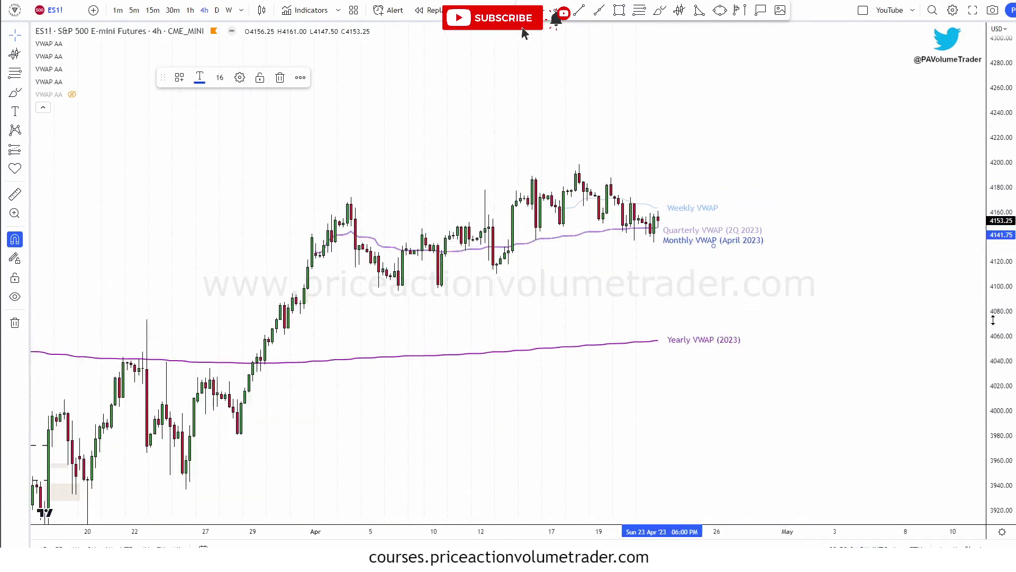
{"action": "left_click_drag", "start_coordinate": [993, 320], "coordinate": [993, 288]}
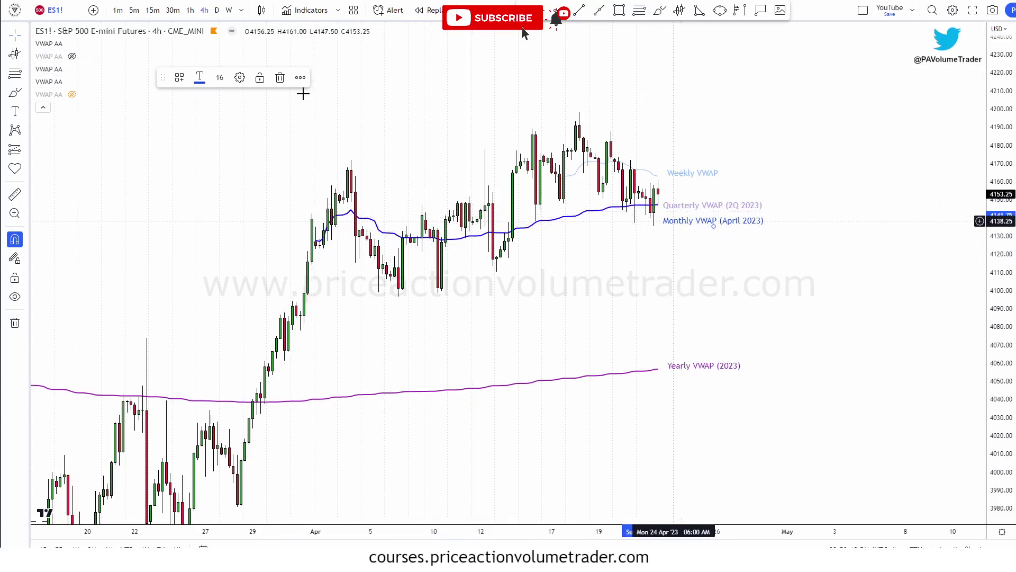
{"action": "left_click", "coordinate": [72, 56]}
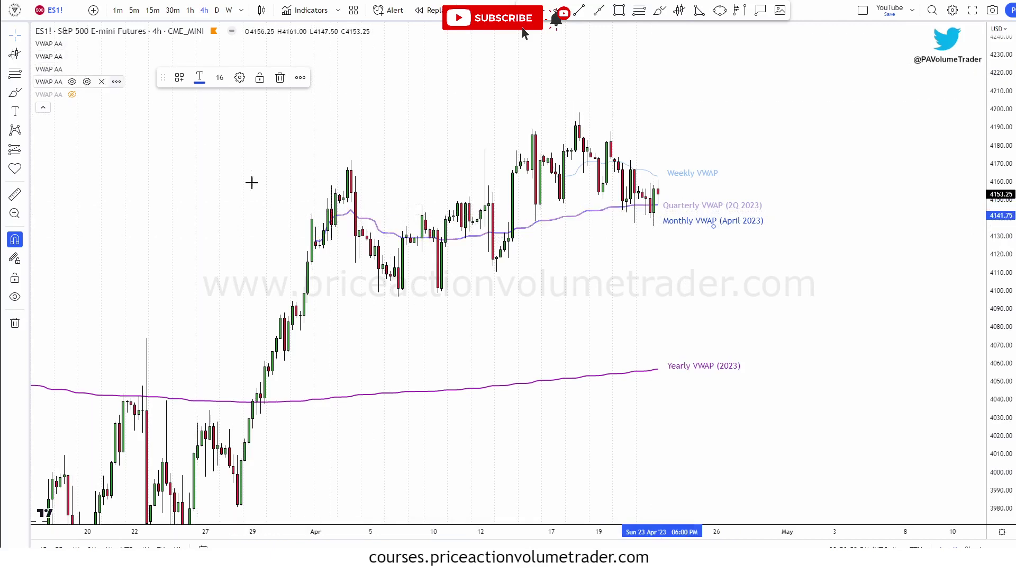
{"action": "left_click", "coordinate": [711, 284]}
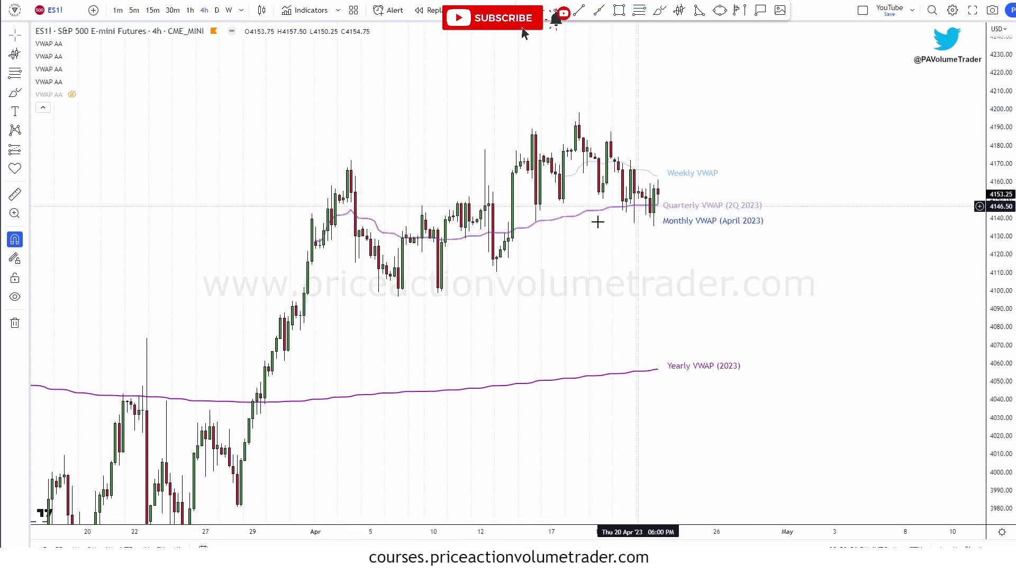
{"action": "scroll", "coordinate": [921, 161], "scroll_direction": "down", "scroll_amount": 3}
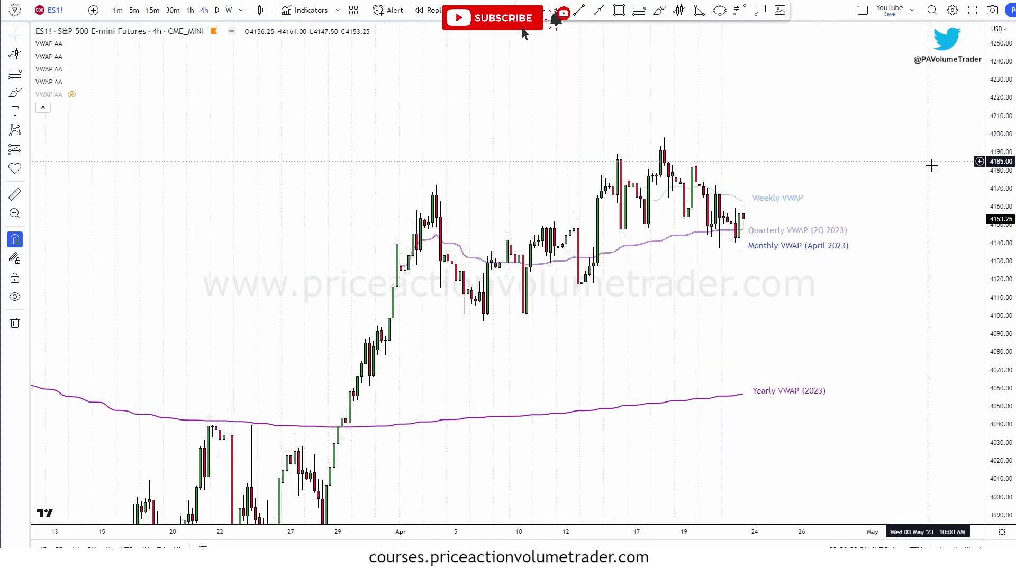
{"action": "scroll", "coordinate": [891, 170], "scroll_direction": "down", "scroll_amount": 3}
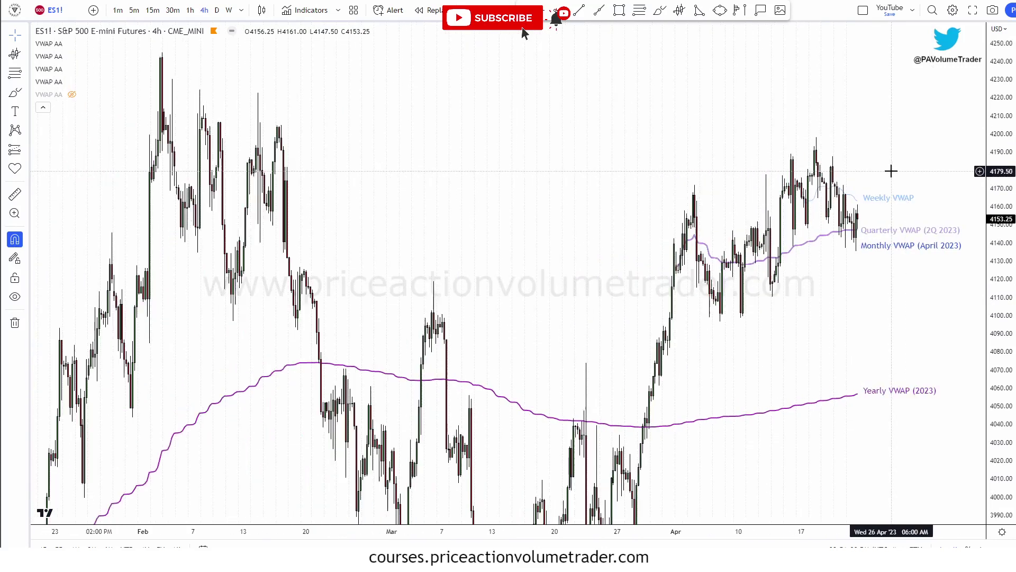
{"action": "left_click_drag", "start_coordinate": [932, 127], "coordinate": [865, 110]}
{"action": "scroll", "coordinate": [876, 98], "scroll_direction": "up", "scroll_amount": 3}
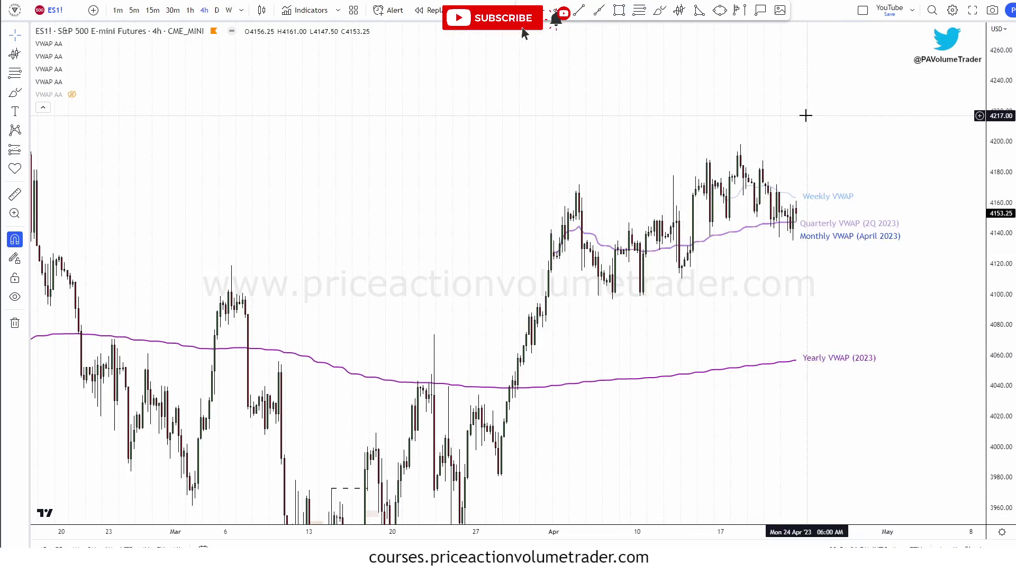
{"action": "scroll", "coordinate": [841, 103], "scroll_direction": "up", "scroll_amount": 3}
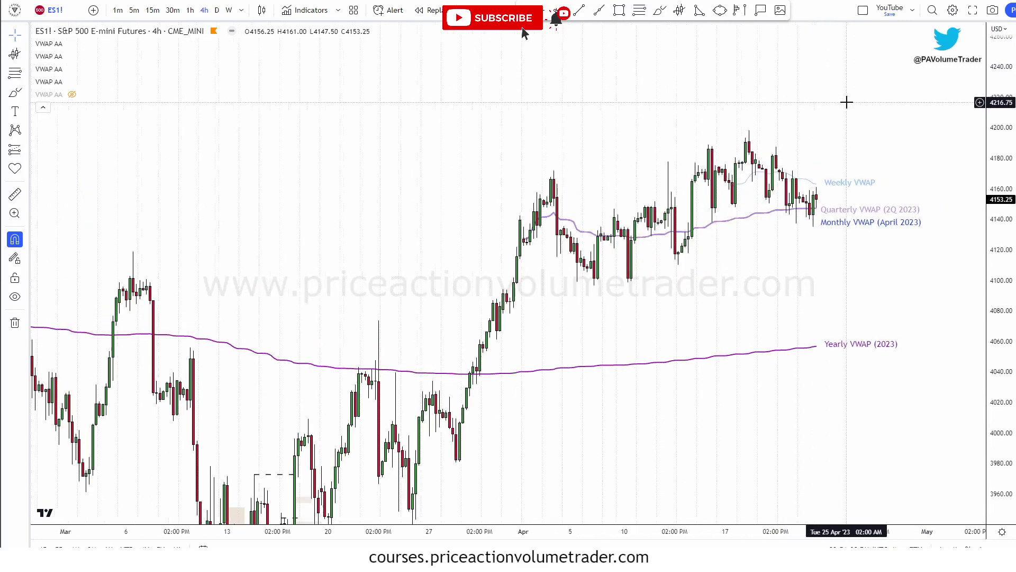
{"action": "left_click_drag", "start_coordinate": [871, 101], "coordinate": [756, 122]}
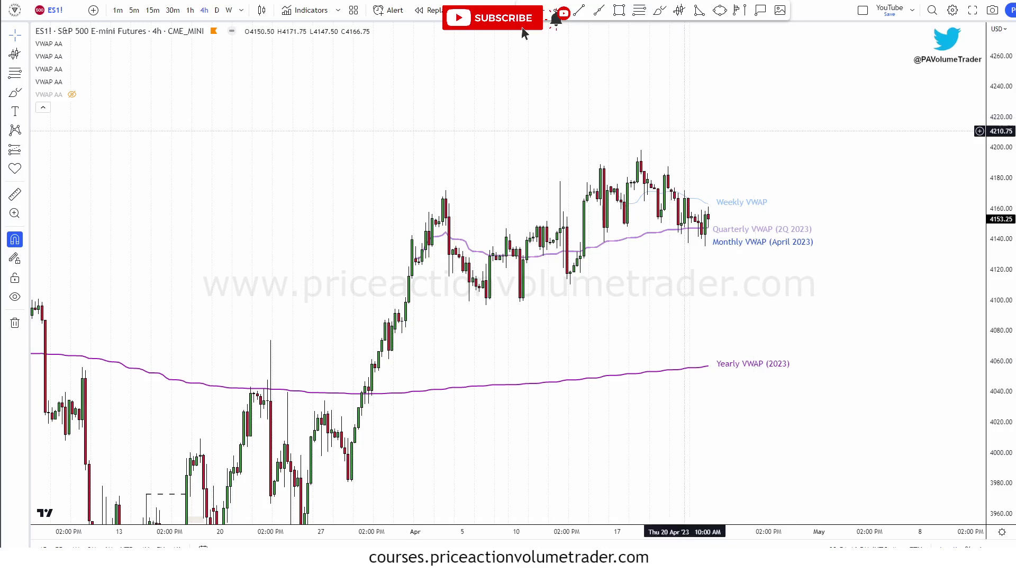
- Show the Anchored VWAP tool in the list of line drawing tools without placing one on the ES1! chart
{"action": "left_click", "coordinate": [11, 56]}
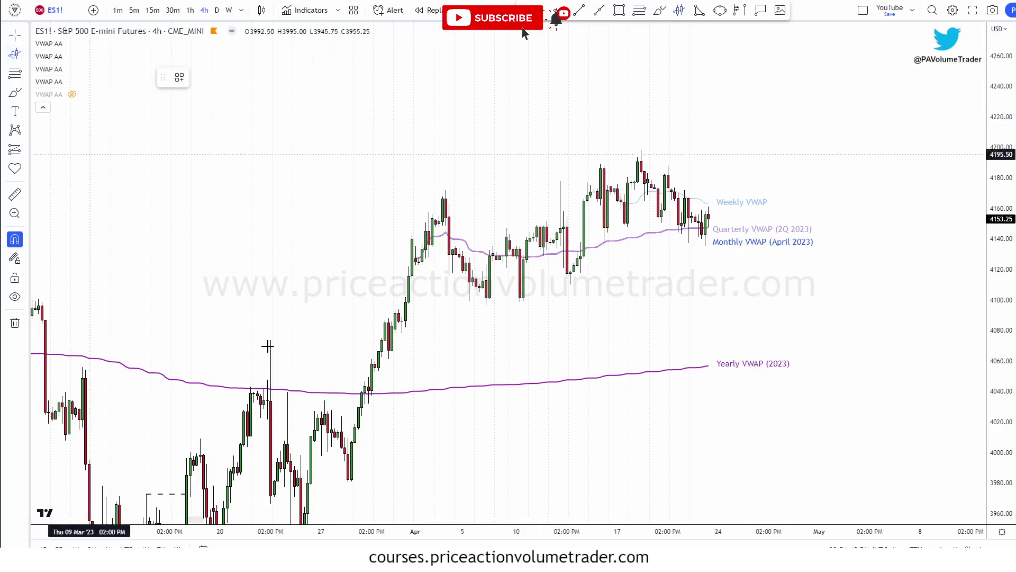
{"action": "left_click", "coordinate": [26, 55]}
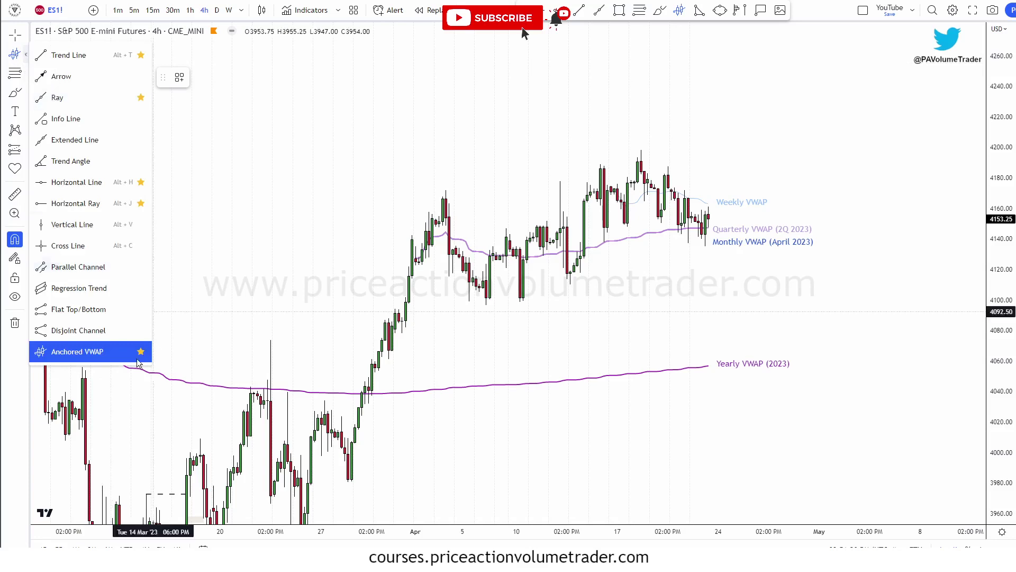
{"action": "left_click", "coordinate": [27, 57]}
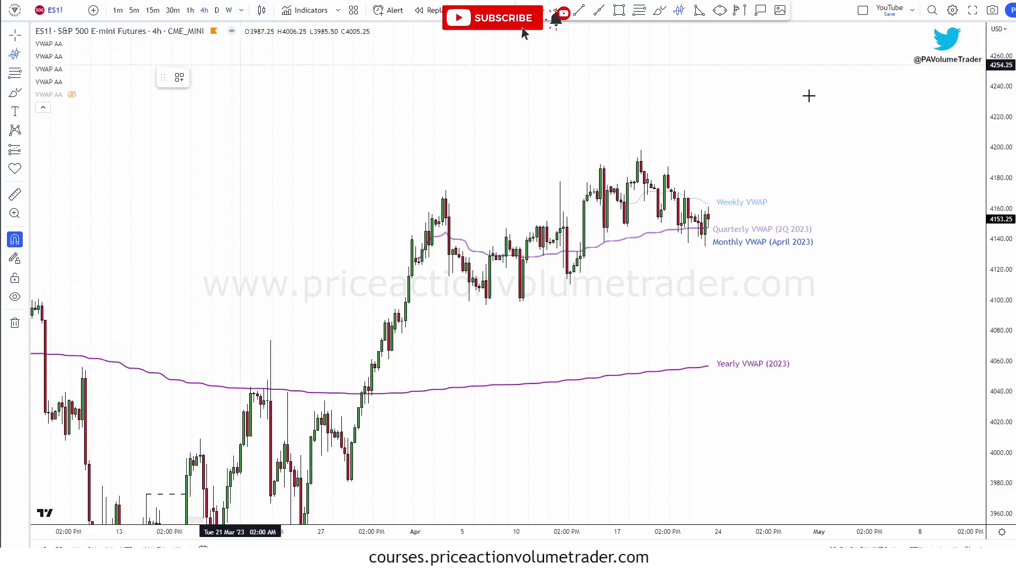
{"action": "left_click_drag", "start_coordinate": [807, 90], "coordinate": [846, 66]}
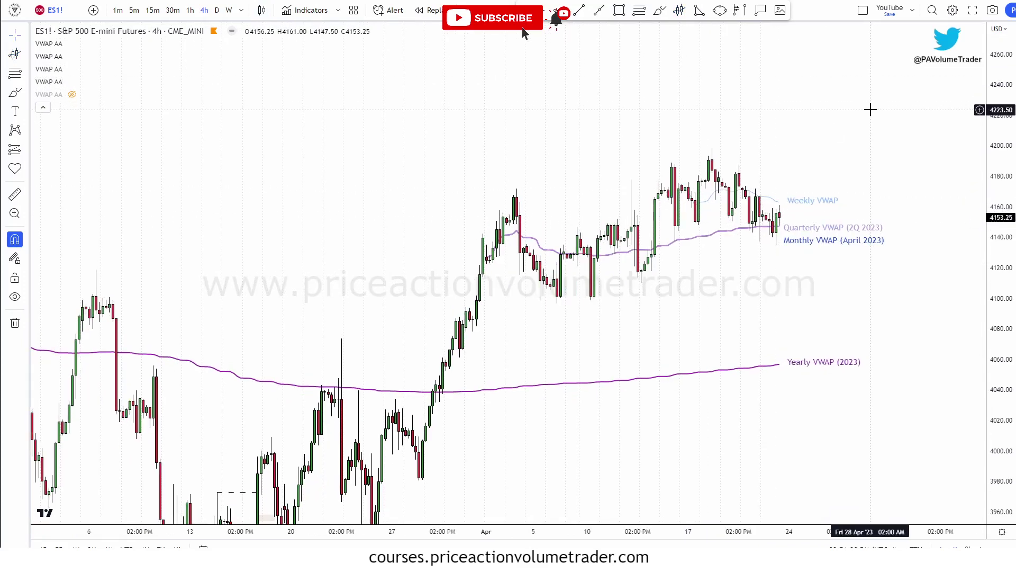
{"action": "scroll", "coordinate": [900, 141], "scroll_direction": "up", "scroll_amount": 2}
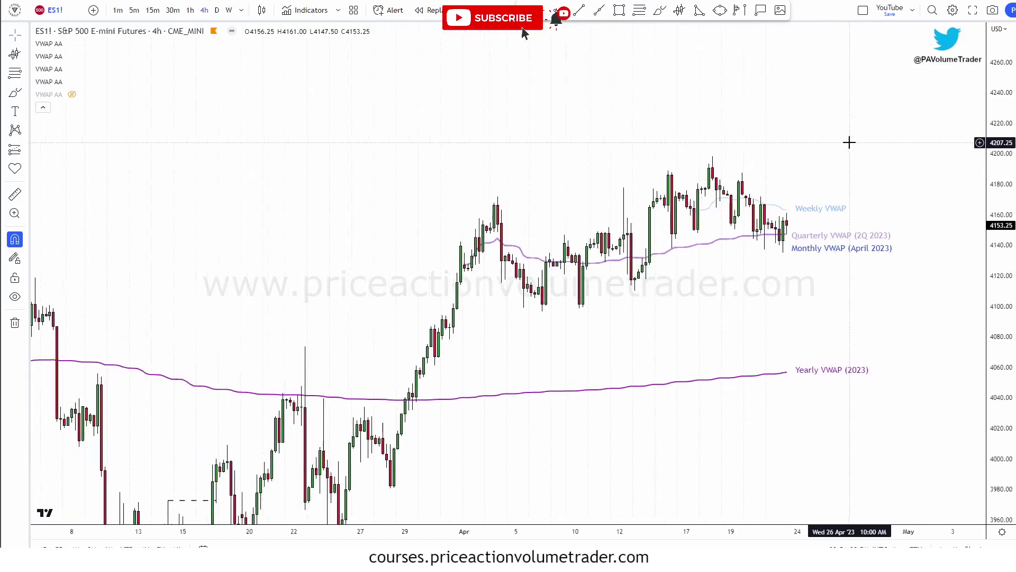
{"action": "left_click_drag", "start_coordinate": [1000, 293], "coordinate": [999, 246]}
{"action": "left_click_drag", "start_coordinate": [828, 127], "coordinate": [819, 119]}
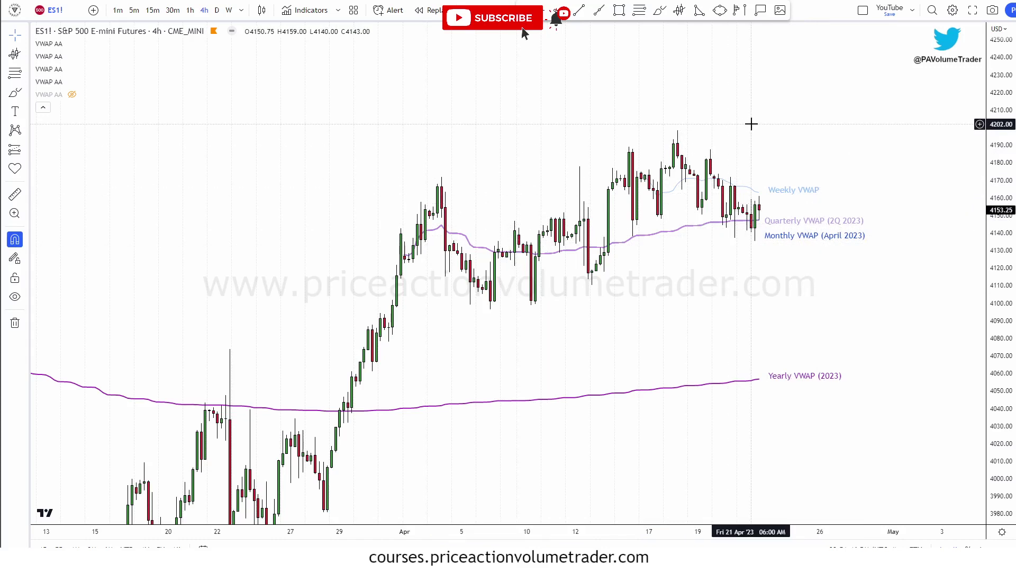
{"action": "scroll", "coordinate": [752, 123], "scroll_direction": "down", "scroll_amount": 3}
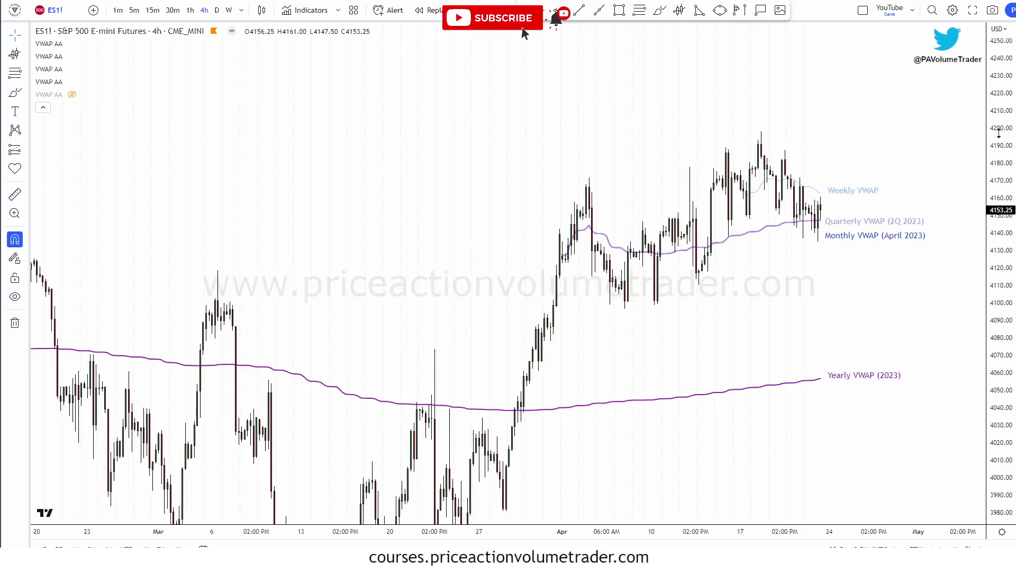
- Delete the dashed lines and shaded zones drawn around the mid-March lows on the ES1! chart
{"action": "left_click_drag", "start_coordinate": [907, 142], "coordinate": [912, 103]}
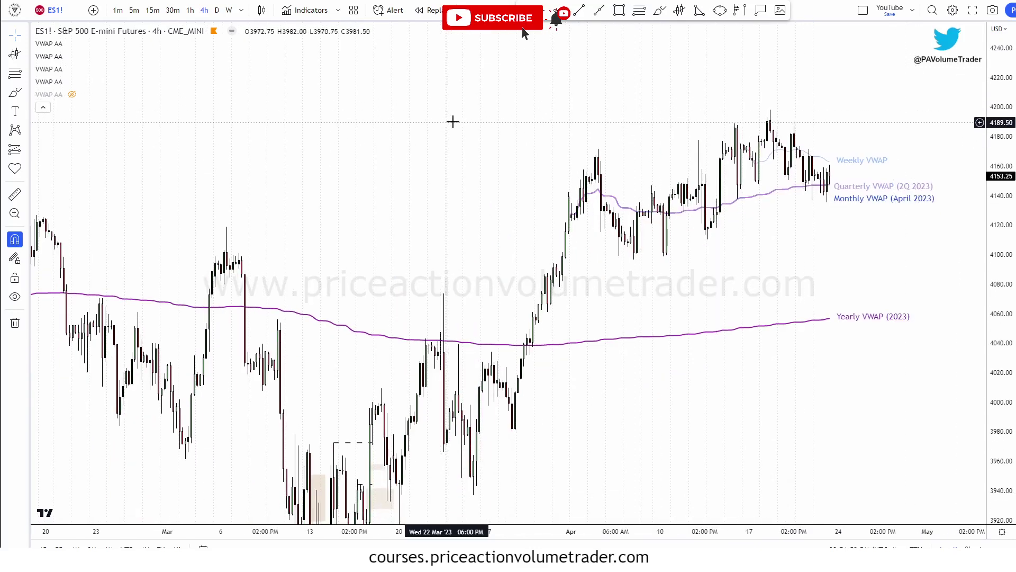
{"action": "left_click_drag", "start_coordinate": [454, 118], "coordinate": [450, 184]}
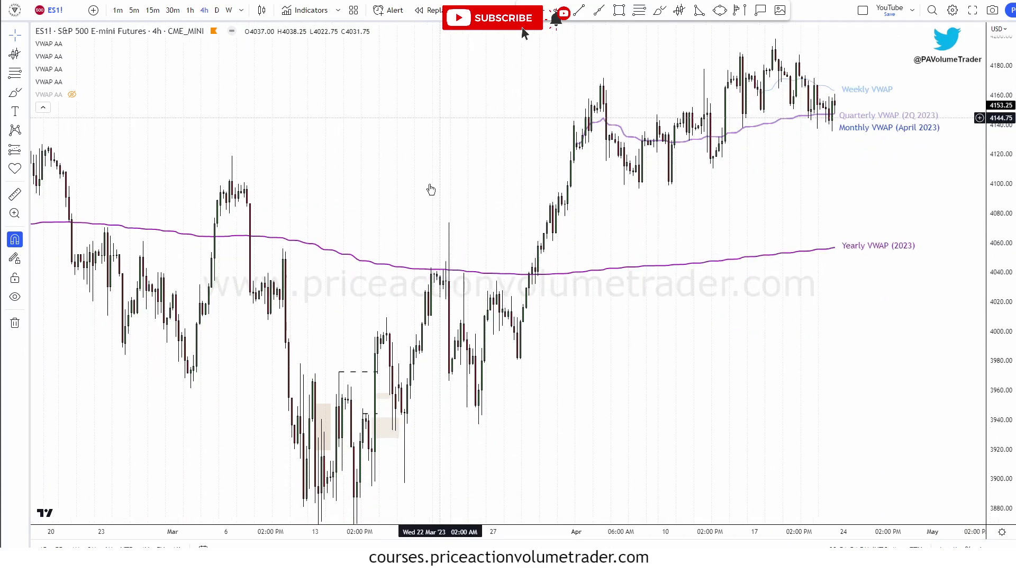
{"action": "mouse_move", "coordinate": [276, 341]}
{"action": "left_mouse_down"}
{"action": "mouse_move", "coordinate": [404, 438]}
{"action": "mouse_move", "coordinate": [427, 471]}
{"action": "left_mouse_up"}
{"action": "key", "text": "Delete"}
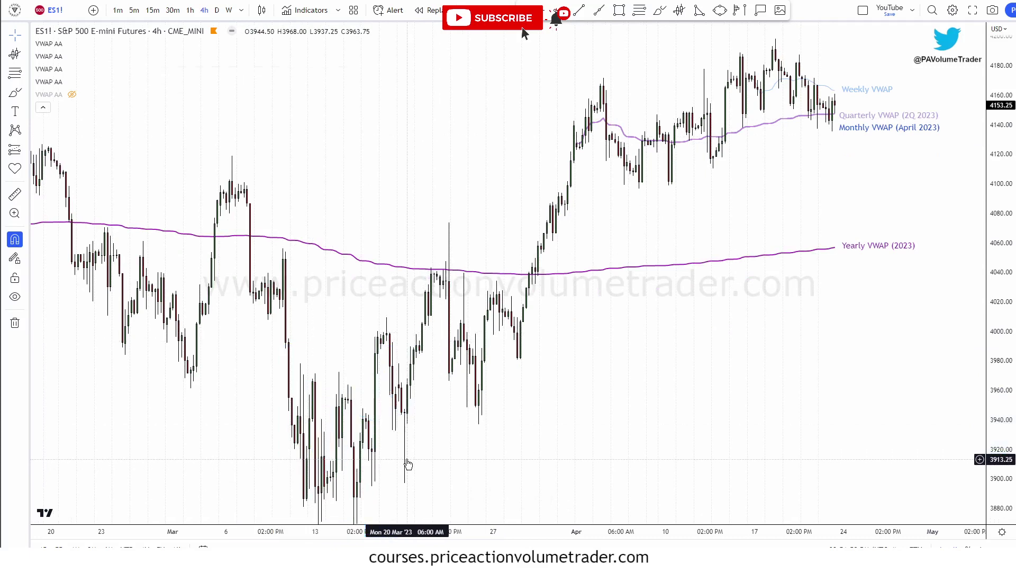
{"action": "left_click_drag", "start_coordinate": [706, 369], "coordinate": [728, 398]}
{"action": "scroll", "coordinate": [726, 379], "scroll_direction": "up", "scroll_amount": 3}
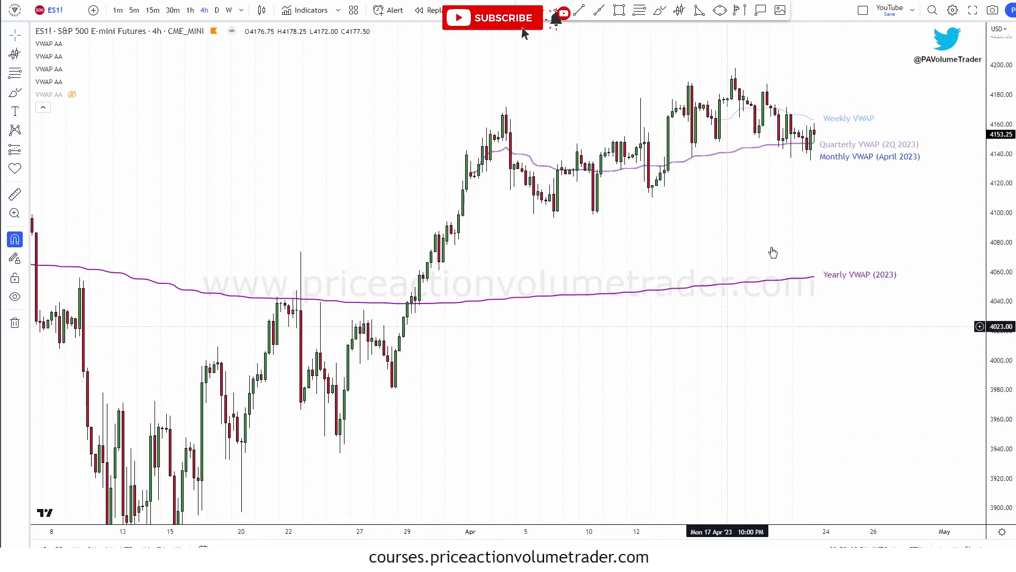
{"action": "left_click_drag", "start_coordinate": [771, 252], "coordinate": [751, 275]}
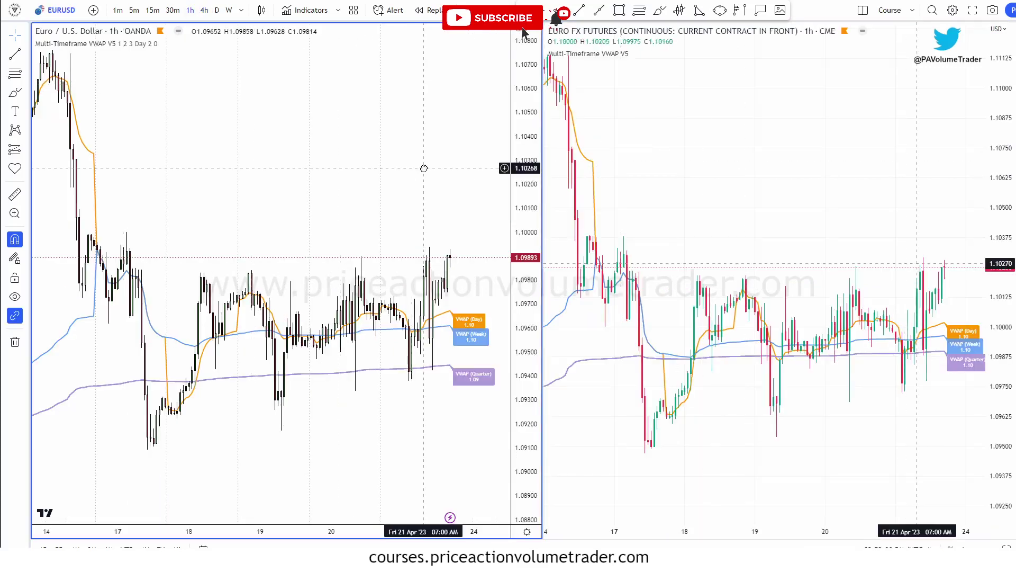
- Compare the Multi-Timeframe VWAP lines on the EURUSD and Euro FX futures 1h charts of the Course layout
{"action": "left_click_drag", "start_coordinate": [806, 192], "coordinate": [808, 196]}
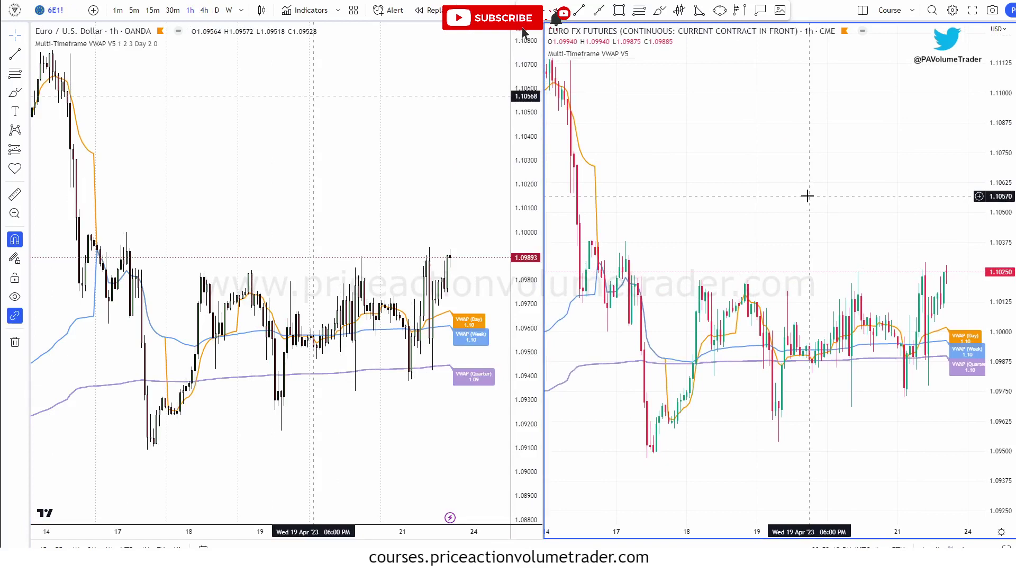
{"action": "left_click_drag", "start_coordinate": [529, 132], "coordinate": [529, 144]}
{"action": "left_click_drag", "start_coordinate": [993, 142], "coordinate": [952, 154]}
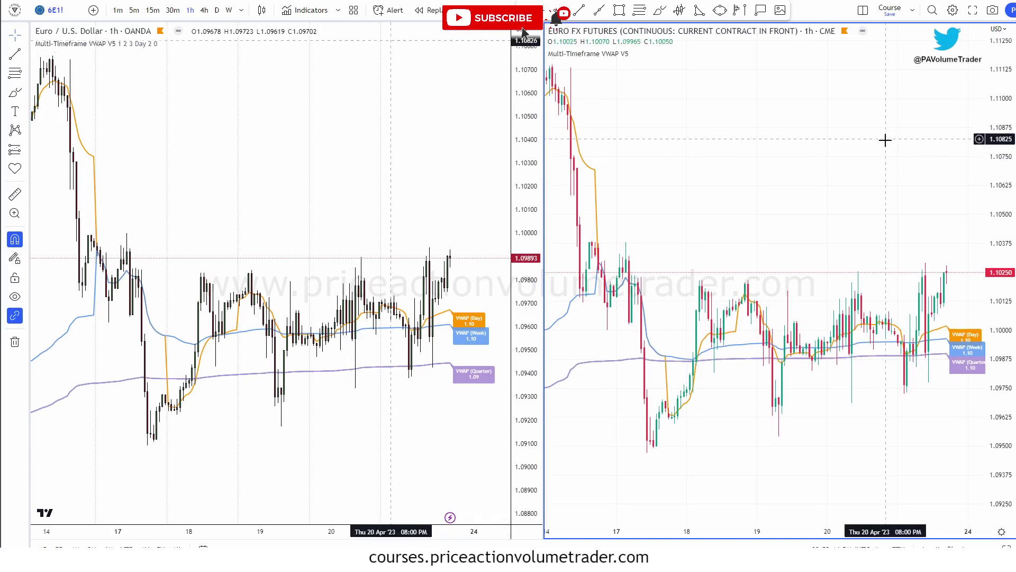
{"action": "left_click_drag", "start_coordinate": [885, 139], "coordinate": [888, 129]}
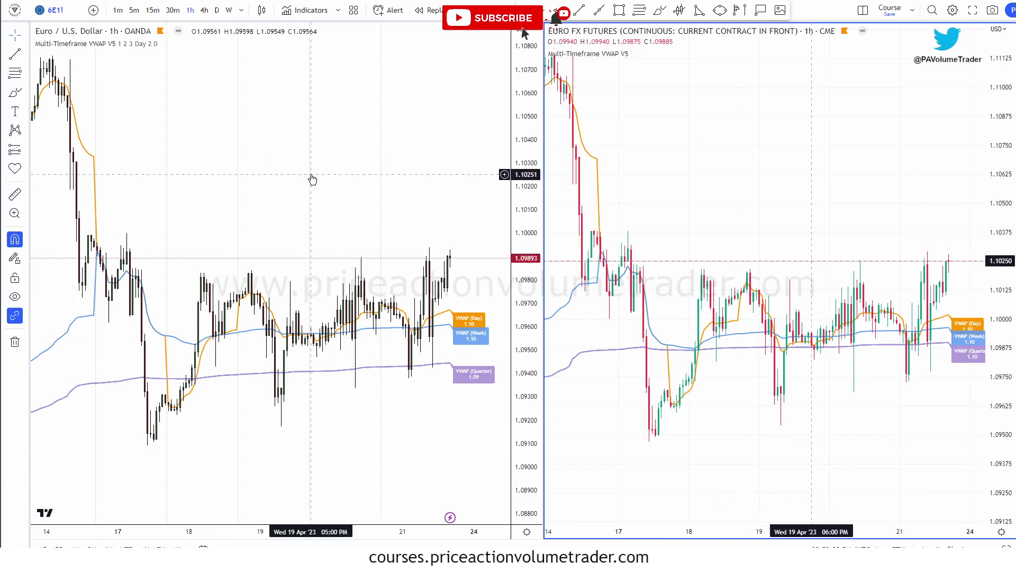
{"action": "left_click", "coordinate": [176, 66]}
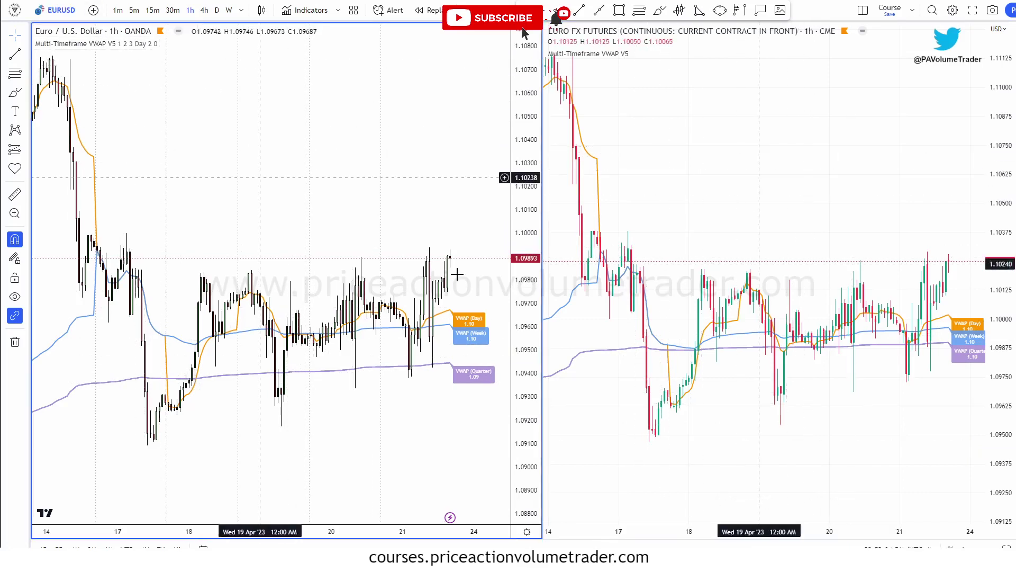
{"action": "left_click", "coordinate": [755, 163]}
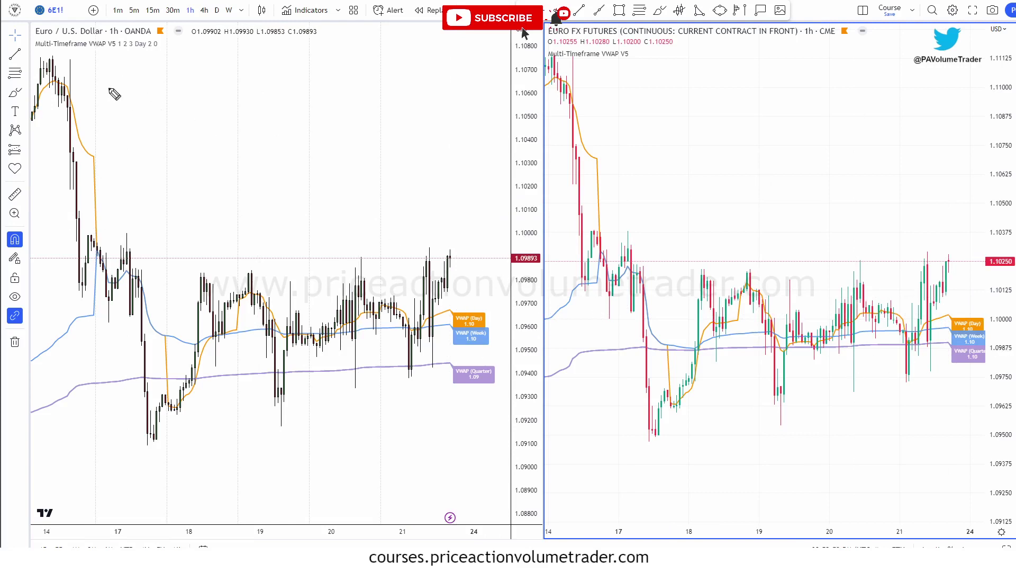
- Circle the Multi-Timeframe VWAP V5 names and the Day and Week VWAP labels on both the EURUSD and Euro FX charts
{"action": "mouse_move", "coordinate": [46, 43]}
{"action": "left_mouse_down"}
{"action": "mouse_move", "coordinate": [165, 62]}
{"action": "mouse_move", "coordinate": [37, 39]}
{"action": "left_mouse_up"}
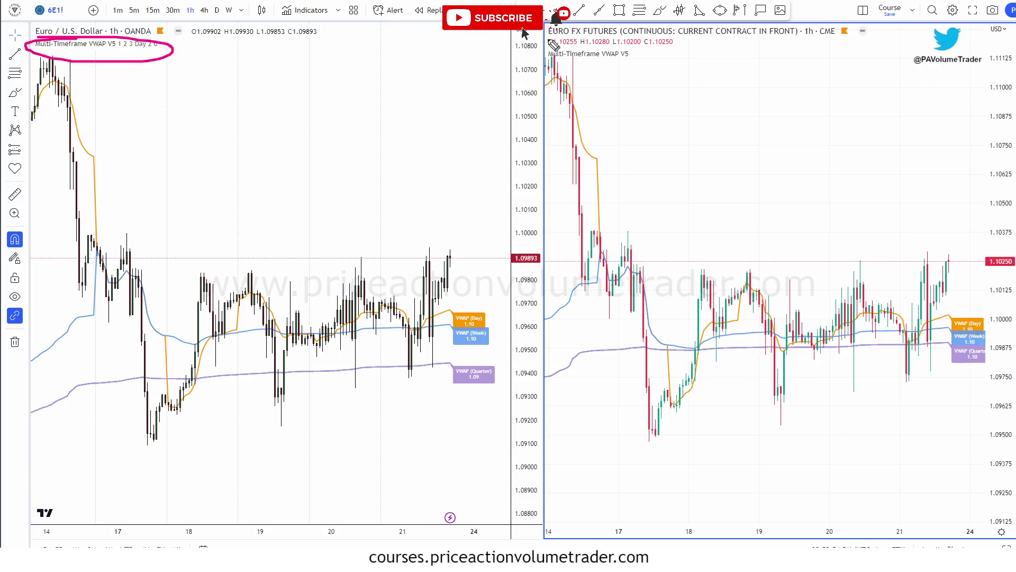
{"action": "mouse_move", "coordinate": [552, 48]}
{"action": "left_mouse_down"}
{"action": "mouse_move", "coordinate": [646, 52]}
{"action": "mouse_move", "coordinate": [571, 46]}
{"action": "left_mouse_up"}
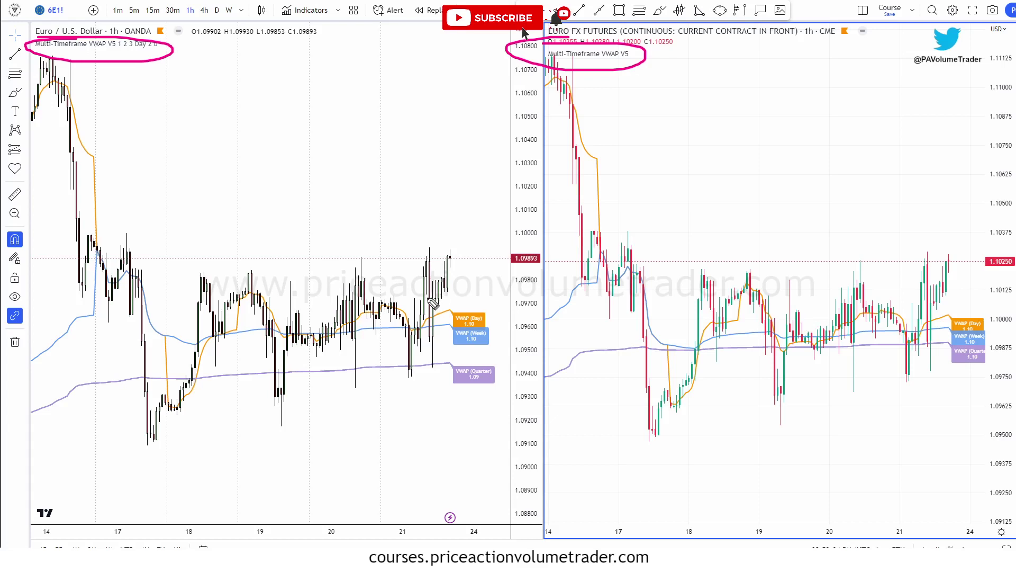
{"action": "mouse_move", "coordinate": [436, 303]}
{"action": "left_mouse_down"}
{"action": "mouse_move", "coordinate": [501, 325]}
{"action": "mouse_move", "coordinate": [415, 310]}
{"action": "mouse_move", "coordinate": [449, 290]}
{"action": "left_mouse_up"}
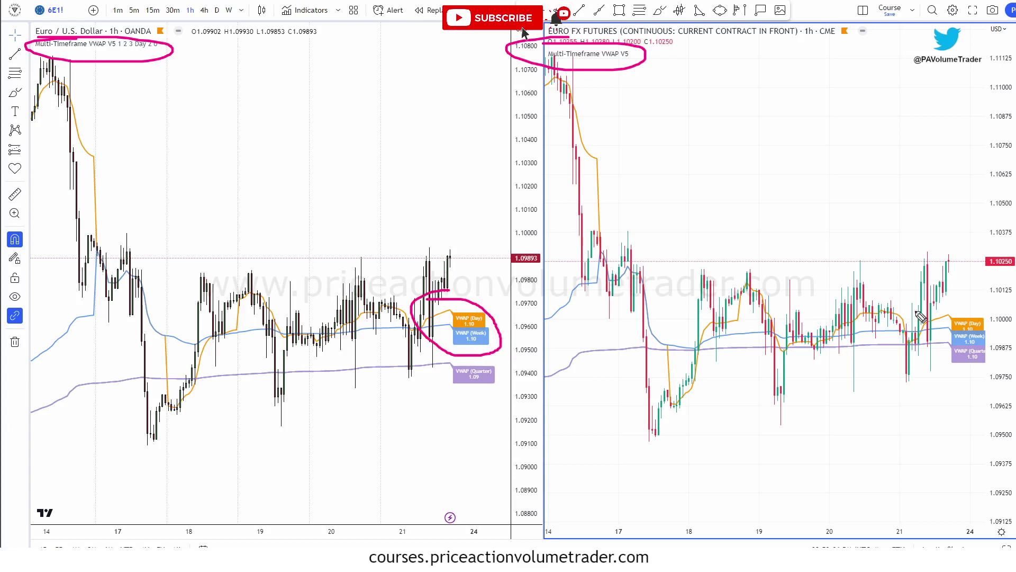
{"action": "mouse_move", "coordinate": [936, 303]}
{"action": "left_mouse_down"}
{"action": "mouse_move", "coordinate": [1003, 328]}
{"action": "mouse_move", "coordinate": [956, 302]}
{"action": "left_mouse_up"}
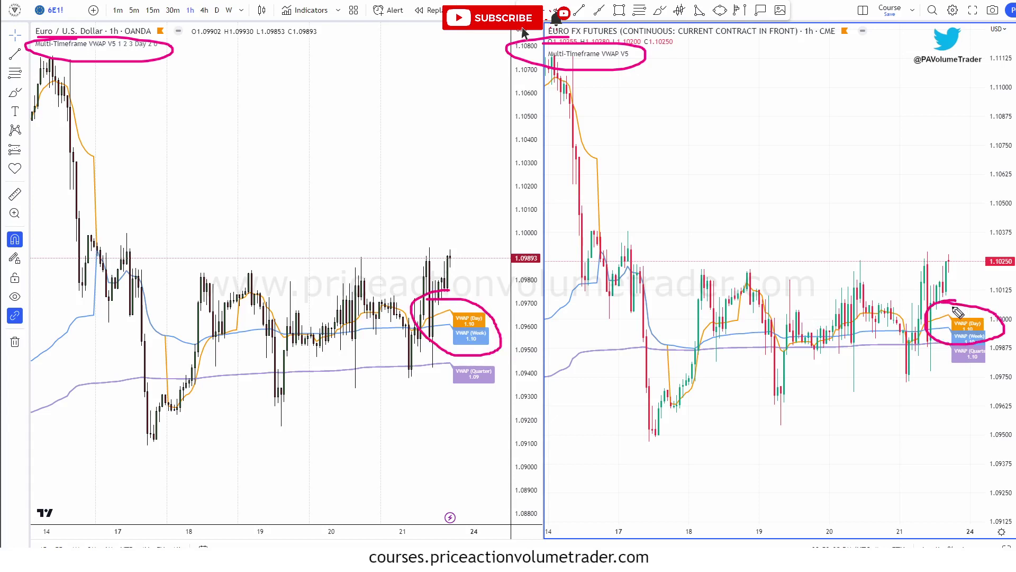
- Circle the Quarter VWAP labels on both charts, draw arrows at the VWAP lines and clear all the markup
{"action": "mouse_move", "coordinate": [435, 360]}
{"action": "left_mouse_down"}
{"action": "mouse_move", "coordinate": [508, 366]}
{"action": "mouse_move", "coordinate": [460, 401]}
{"action": "mouse_move", "coordinate": [444, 364]}
{"action": "left_mouse_up"}
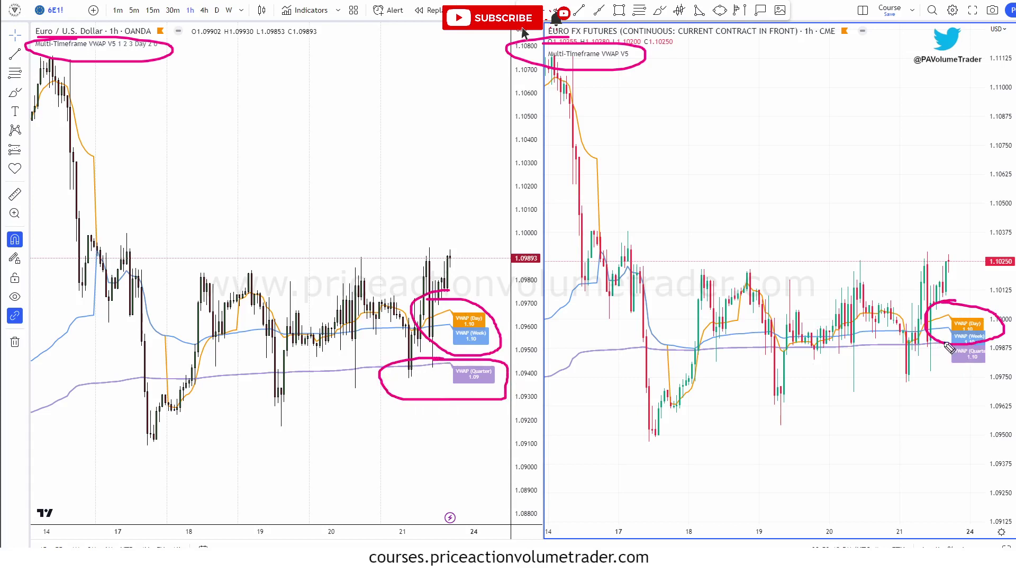
{"action": "mouse_move", "coordinate": [949, 347]}
{"action": "left_mouse_down"}
{"action": "mouse_move", "coordinate": [938, 352]}
{"action": "mouse_move", "coordinate": [988, 340]}
{"action": "left_mouse_up"}
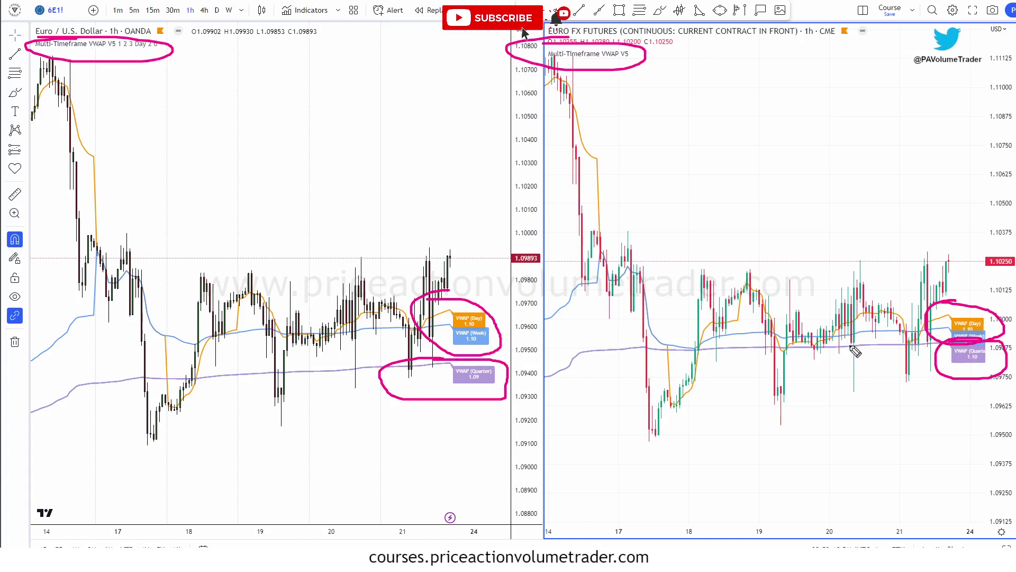
{"action": "mouse_move", "coordinate": [859, 376]}
{"action": "left_mouse_down"}
{"action": "mouse_move", "coordinate": [883, 343]}
{"action": "mouse_move", "coordinate": [883, 355]}
{"action": "left_mouse_up"}
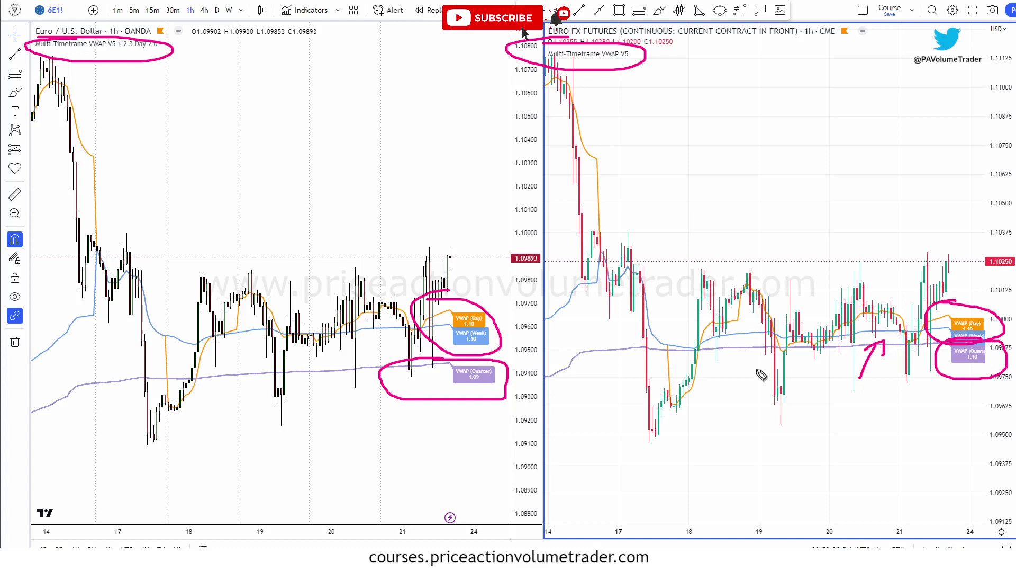
{"action": "mouse_move", "coordinate": [383, 329]}
{"action": "left_mouse_down"}
{"action": "mouse_move", "coordinate": [398, 373]}
{"action": "mouse_move", "coordinate": [413, 356]}
{"action": "left_mouse_up"}
{"action": "key", "text": "Escape"}
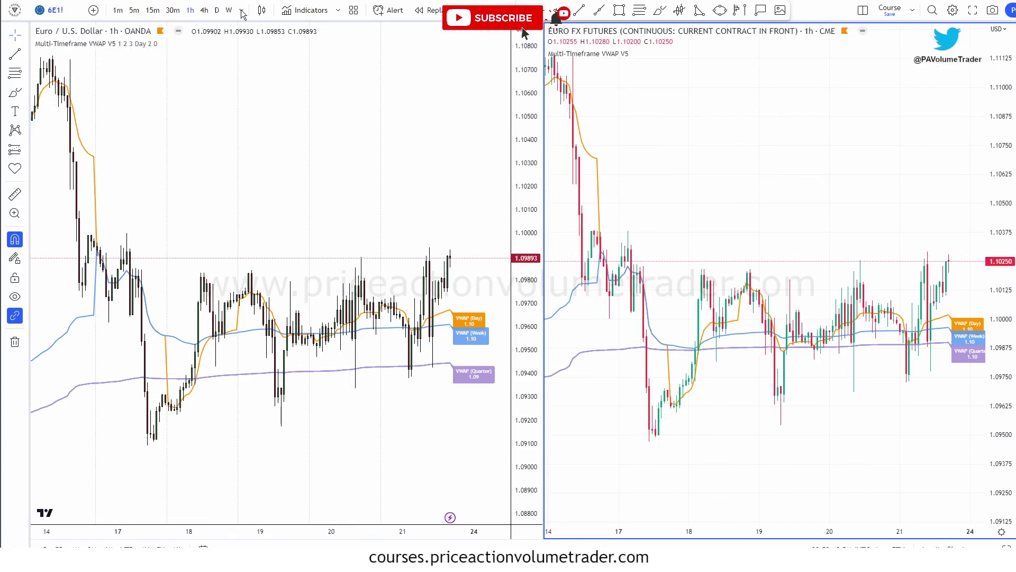
- Close the Course layout's chart tab without saving its changes and return to the ES1! 4h chart
{"action": "key", "text": "ctrl+w"}
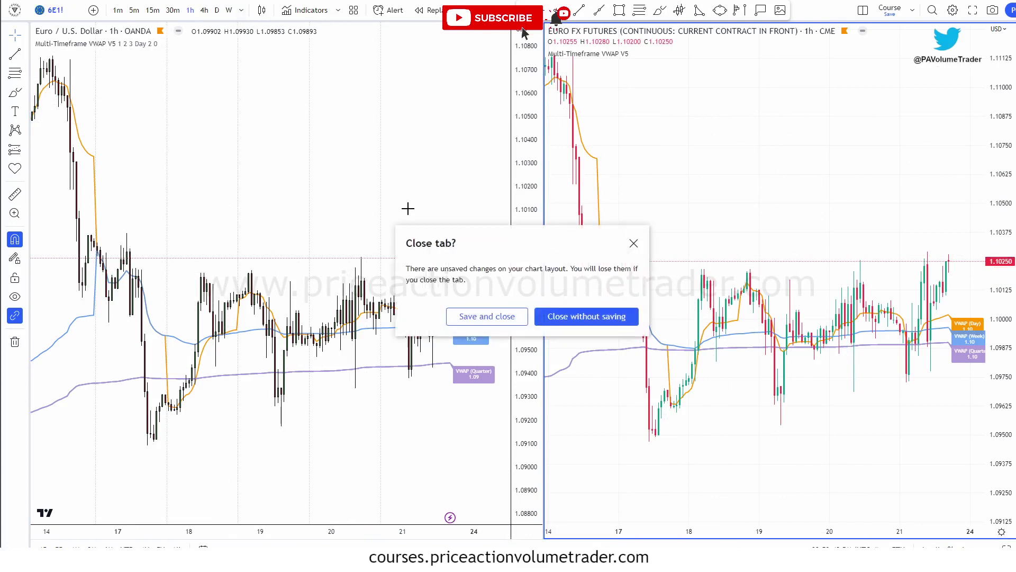
{"action": "left_click", "coordinate": [595, 316]}
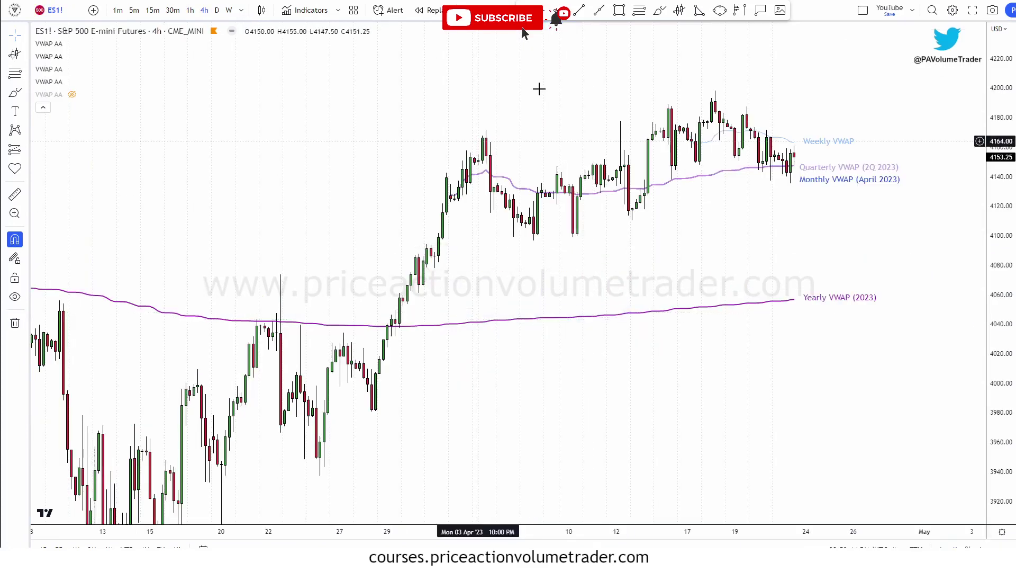
{"action": "left_click_drag", "start_coordinate": [560, 103], "coordinate": [597, 104]}
{"action": "scroll", "coordinate": [597, 103], "scroll_direction": "down", "scroll_amount": 3}
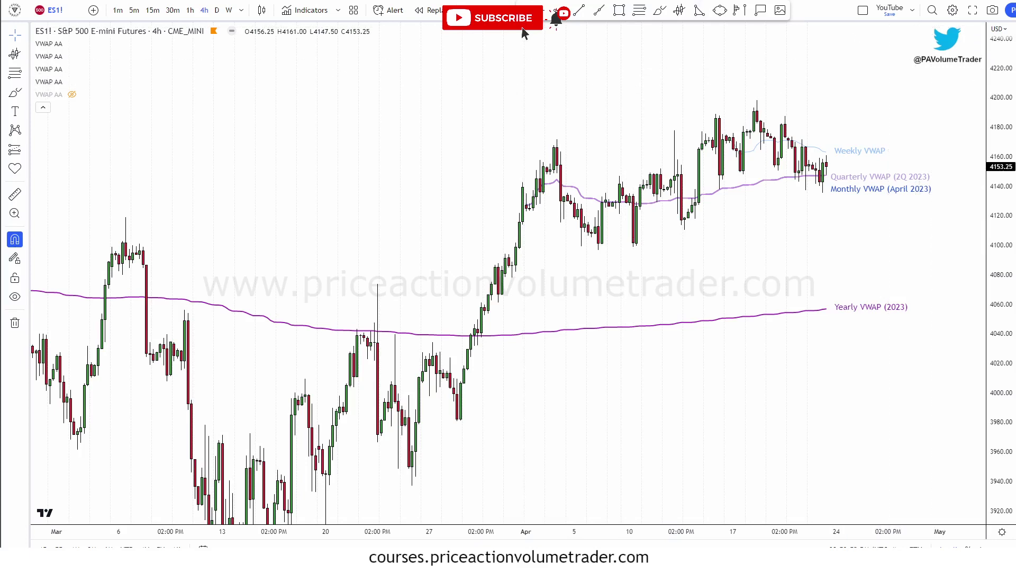
- Switch the YouTube layout's chart to BTCUSD from the watchlist and hide the watchlist again
{"action": "left_click", "coordinate": [1015, 35]}
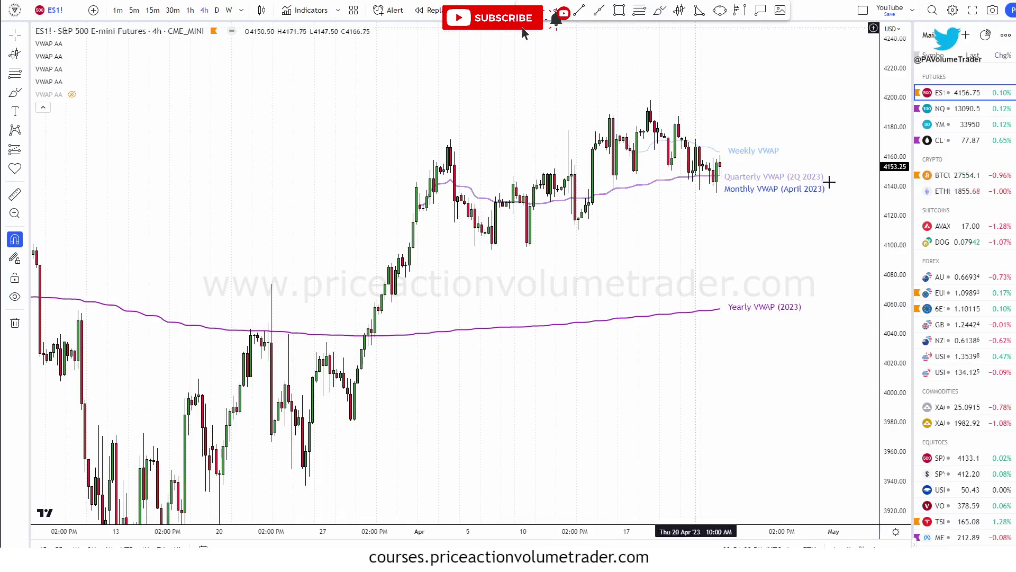
{"action": "left_click", "coordinate": [968, 179]}
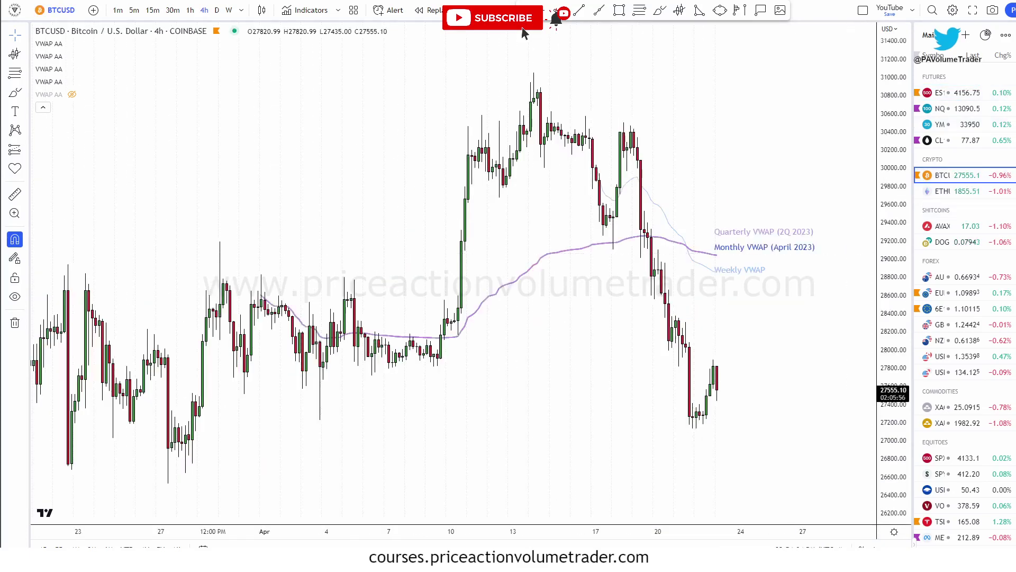
{"action": "left_click", "coordinate": [1015, 35]}
{"action": "scroll", "coordinate": [794, 172], "scroll_direction": "down", "scroll_amount": 4}
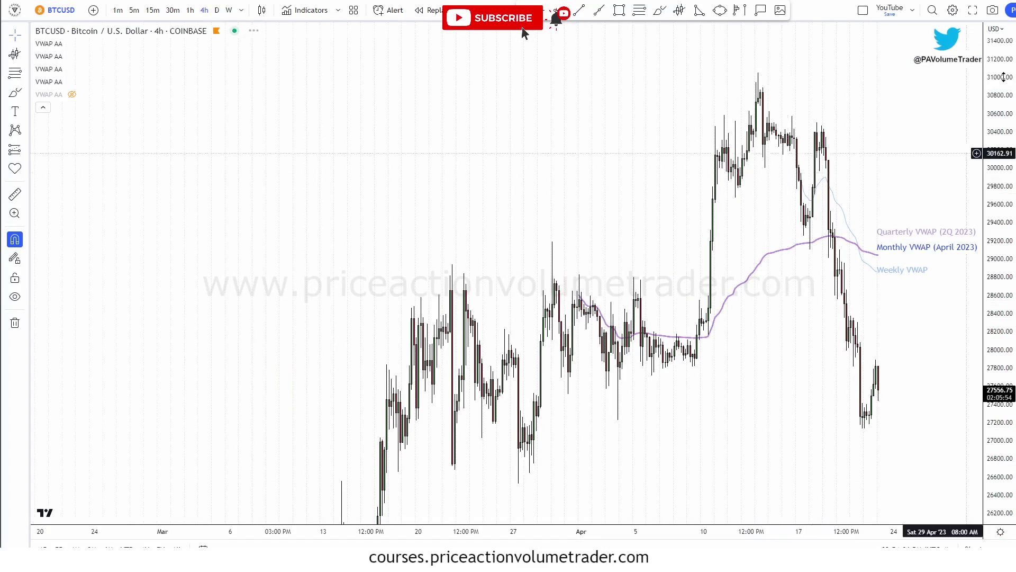
{"action": "left_click_drag", "start_coordinate": [1003, 101], "coordinate": [1004, 164]}
{"action": "scroll", "coordinate": [912, 143], "scroll_direction": "up", "scroll_amount": 4}
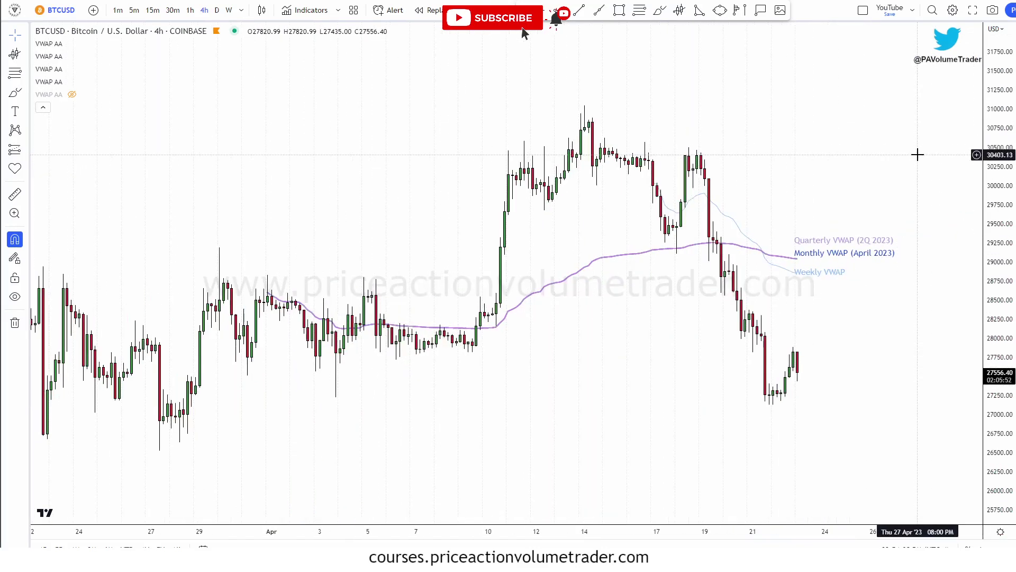
{"action": "left_click_drag", "start_coordinate": [940, 155], "coordinate": [942, 156]}
{"action": "left_click_drag", "start_coordinate": [1004, 212], "coordinate": [1005, 184]}
{"action": "left_click_drag", "start_coordinate": [873, 150], "coordinate": [887, 138]}
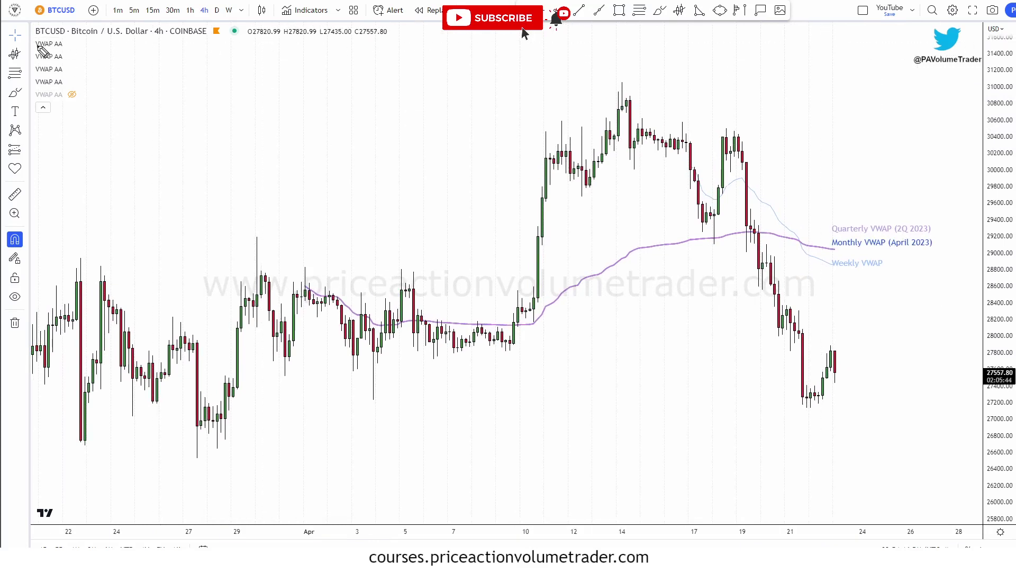
- Underline each of the five VWAP AA entries in the BTCUSD chart's indicator list
{"action": "mouse_move", "coordinate": [28, 46]}
{"action": "left_mouse_down"}
{"action": "mouse_move", "coordinate": [59, 49]}
{"action": "mouse_move", "coordinate": [81, 100]}
{"action": "left_mouse_up"}
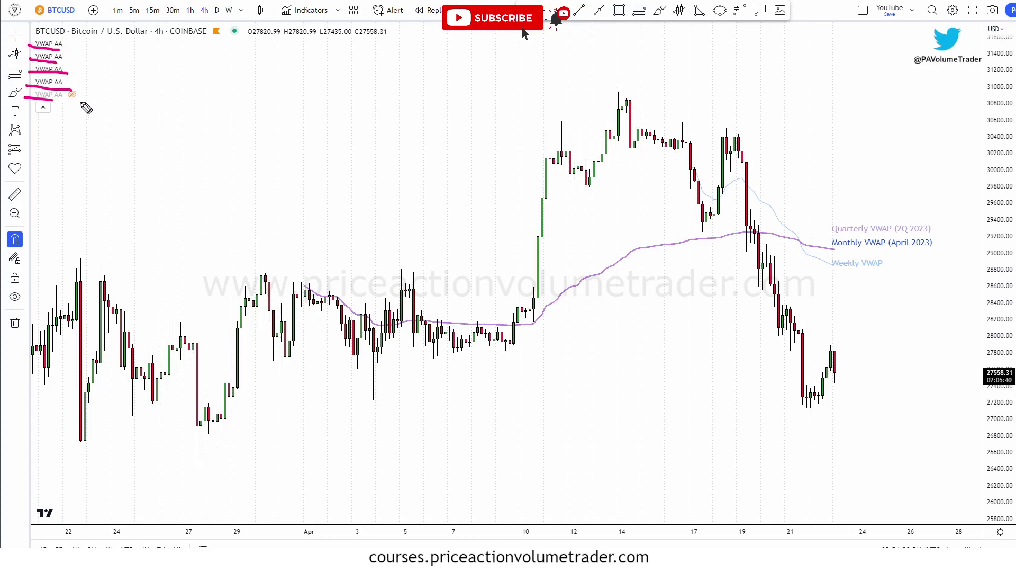
{"action": "mouse_move", "coordinate": [52, 47]}
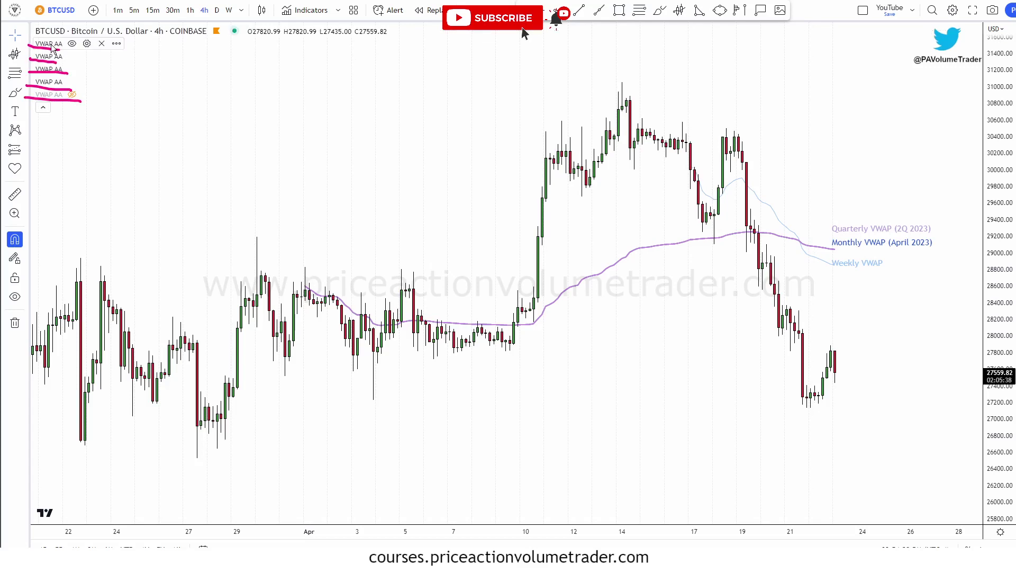
- Review the Anchor Period options in the first VWAP AA indicator's inputs, keeping Year selected
{"action": "left_click", "coordinate": [86, 45]}
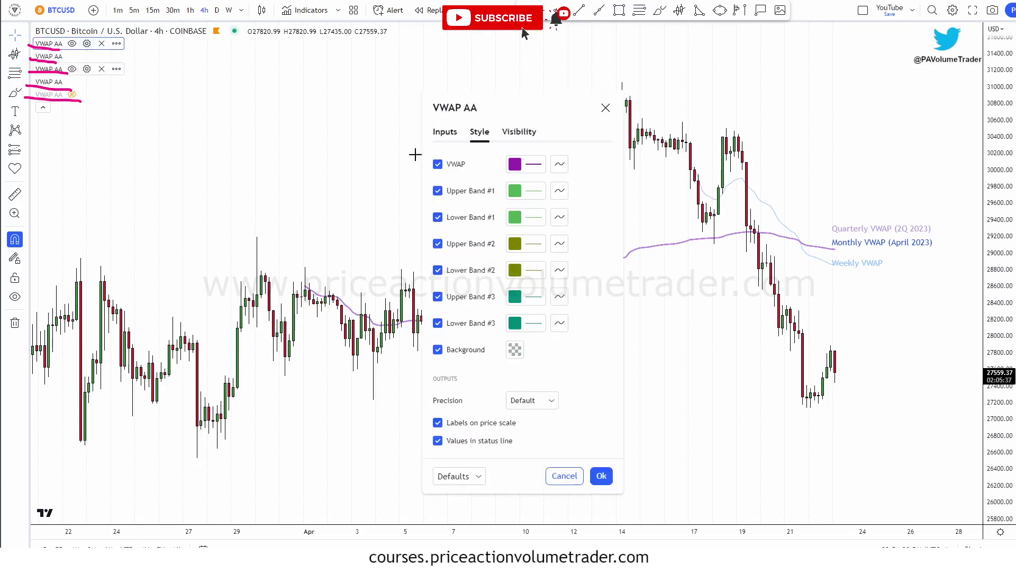
{"action": "left_click", "coordinate": [449, 134]}
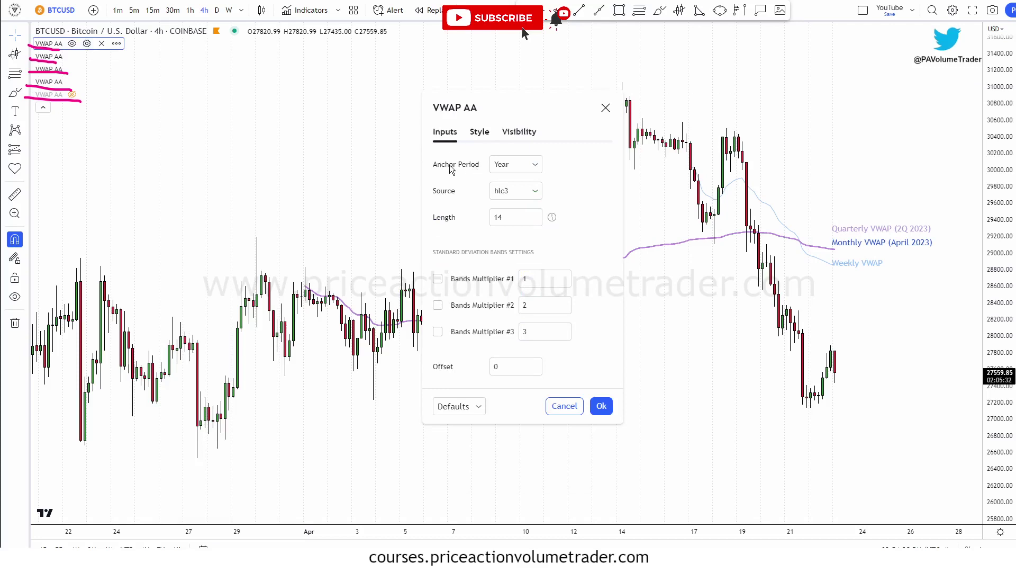
{"action": "left_click", "coordinate": [537, 165]}
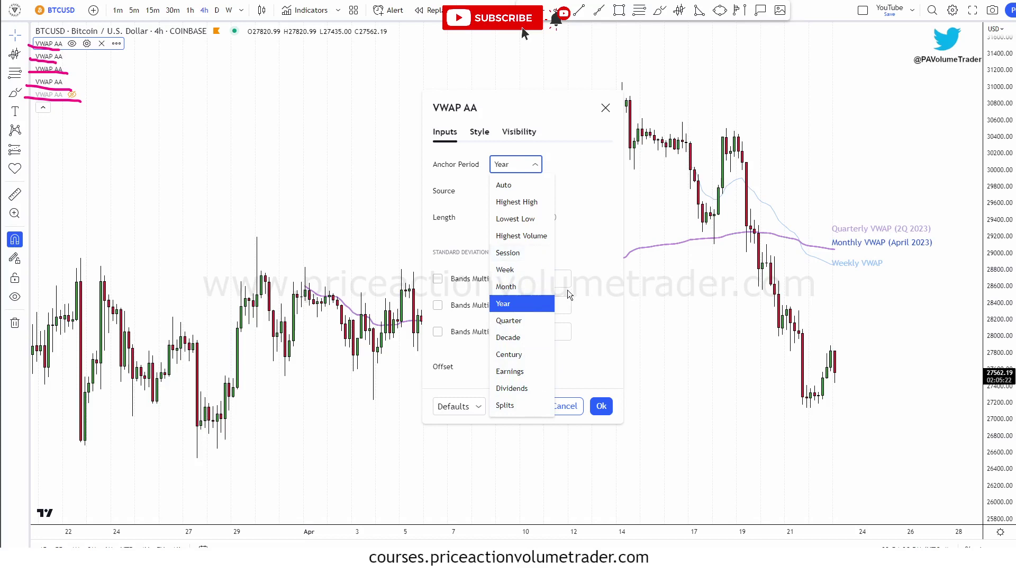
{"action": "left_click", "coordinate": [604, 343]}
{"action": "left_click", "coordinate": [606, 411]}
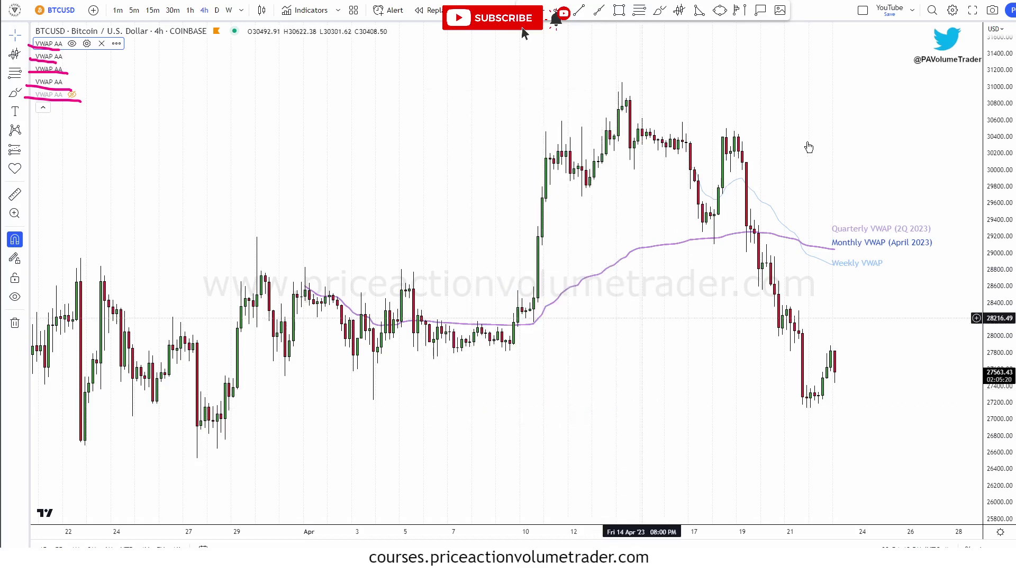
- Clear the underlines, circle the start of the Quarterly VWAP and draw a vertical line from it down to the Apr date mark
{"action": "left_click_drag", "start_coordinate": [844, 149], "coordinate": [851, 151]}
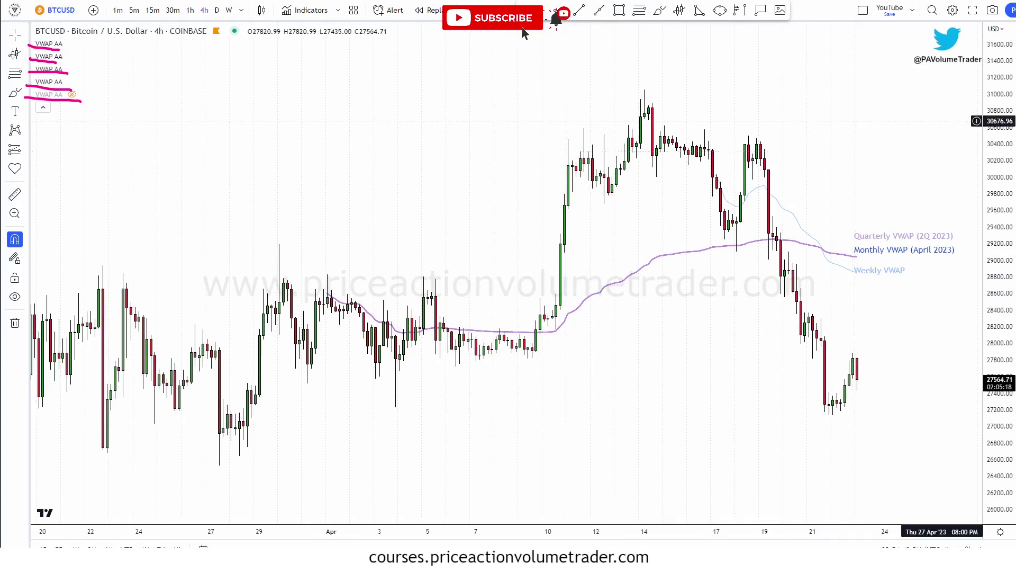
{"action": "left_click", "coordinate": [1012, 118]}
{"action": "scroll", "coordinate": [861, 126], "scroll_direction": "down", "scroll_amount": 1}
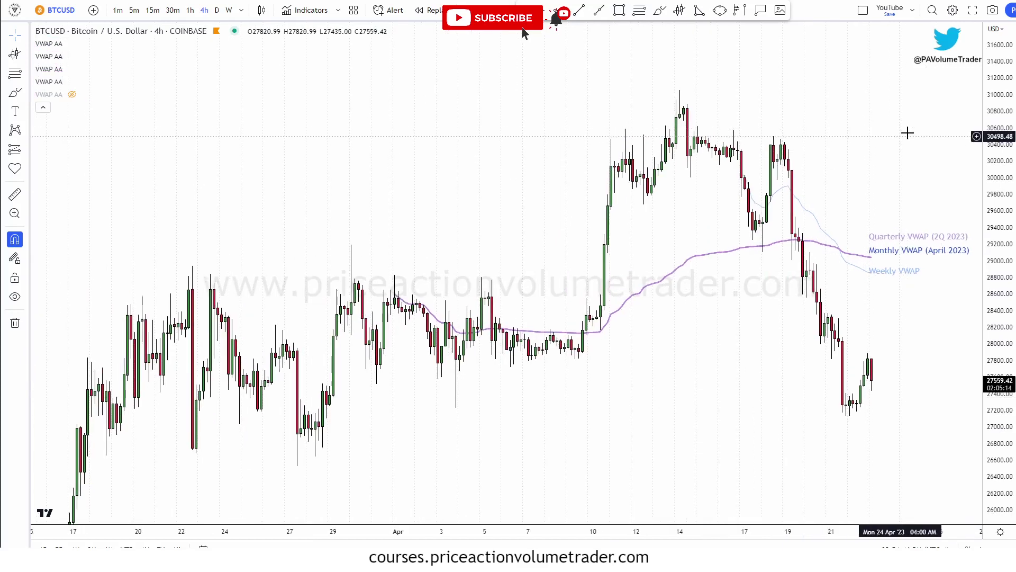
{"action": "scroll", "coordinate": [921, 127], "scroll_direction": "up", "scroll_amount": 2}
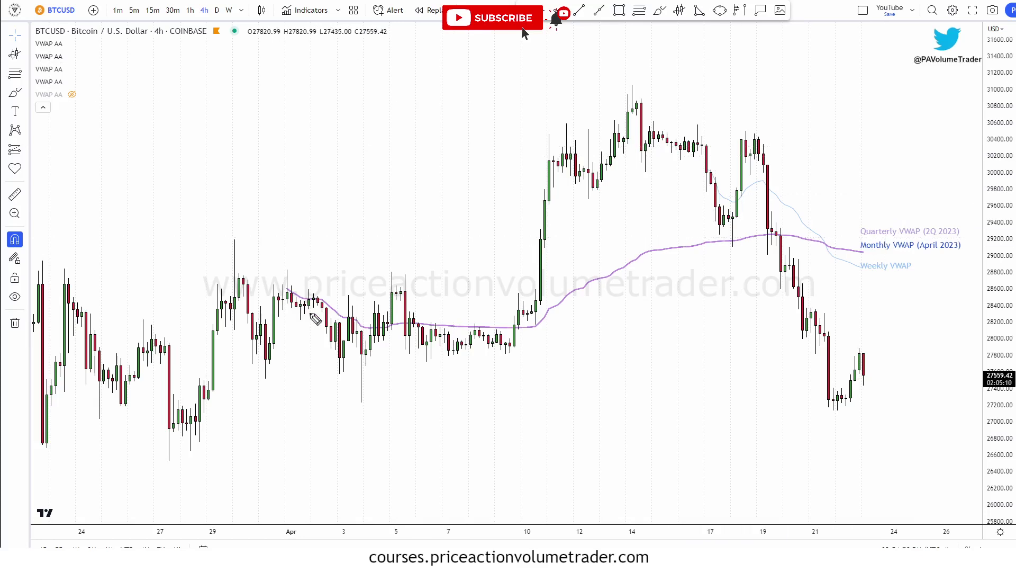
{"action": "mouse_move", "coordinate": [277, 280]}
{"action": "left_mouse_down"}
{"action": "mouse_move", "coordinate": [285, 297]}
{"action": "mouse_move", "coordinate": [294, 279]}
{"action": "left_mouse_up"}
{"action": "left_click_drag", "start_coordinate": [290, 526], "coordinate": [290, 303]}
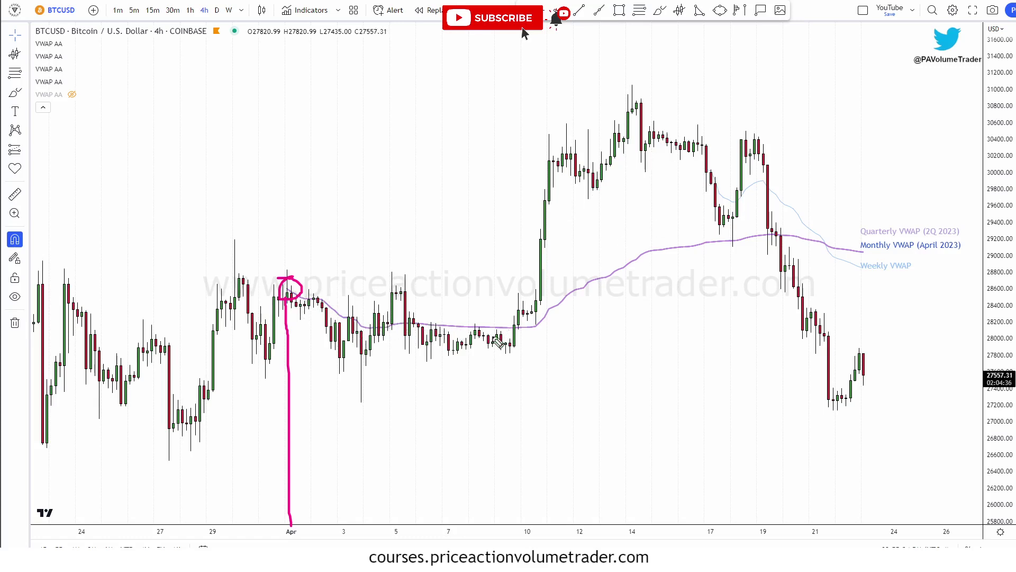
- Trace early April's price swings, draw a line along the VWAP above them and a rising arrow beyond, and clear all the markup
{"action": "mouse_move", "coordinate": [330, 330]}
{"action": "left_mouse_down"}
{"action": "mouse_move", "coordinate": [460, 341]}
{"action": "mouse_move", "coordinate": [511, 332]}
{"action": "left_mouse_up"}
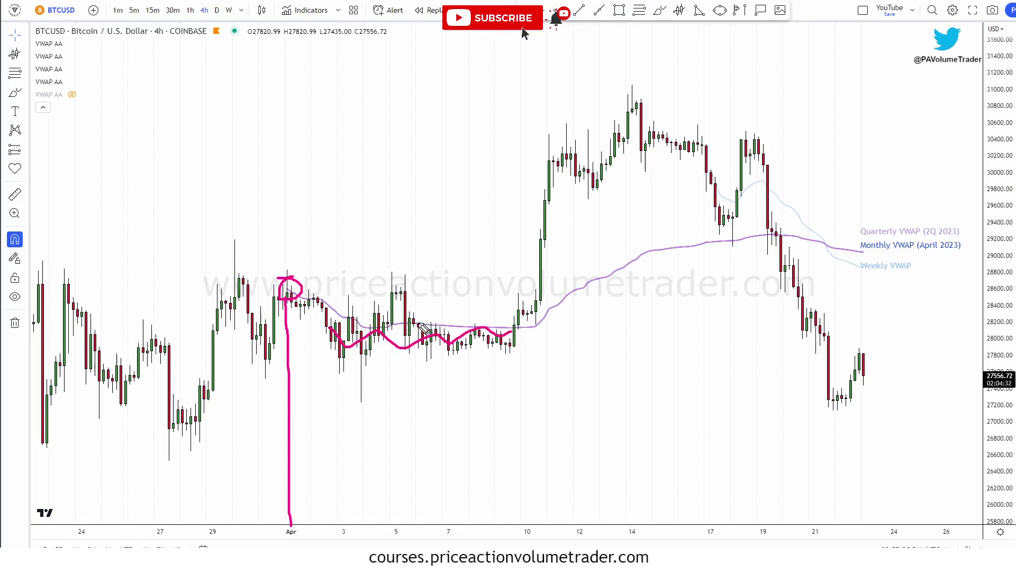
{"action": "left_click_drag", "start_coordinate": [421, 325], "coordinate": [524, 328]}
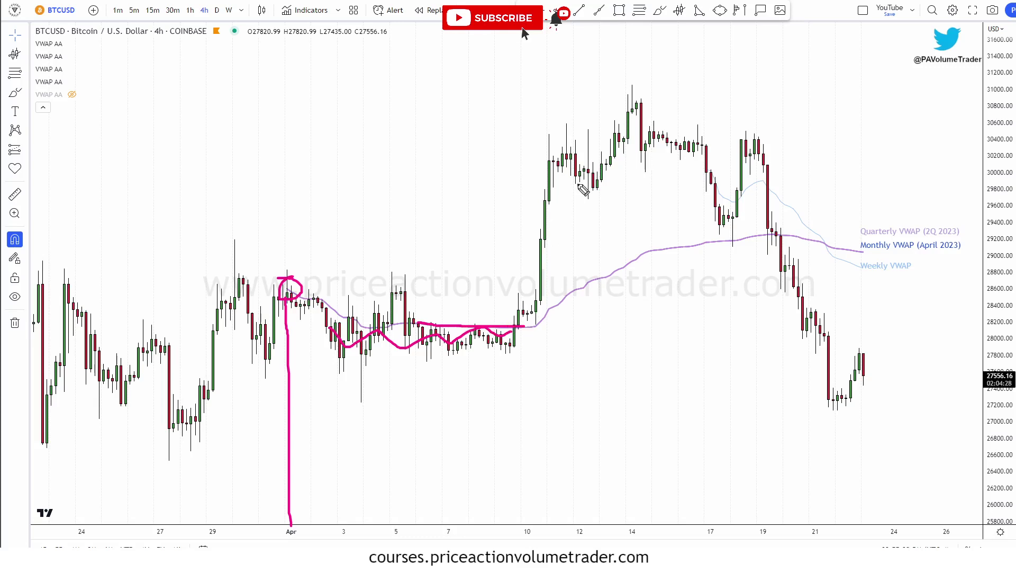
{"action": "left_click_drag", "start_coordinate": [521, 341], "coordinate": [584, 330]}
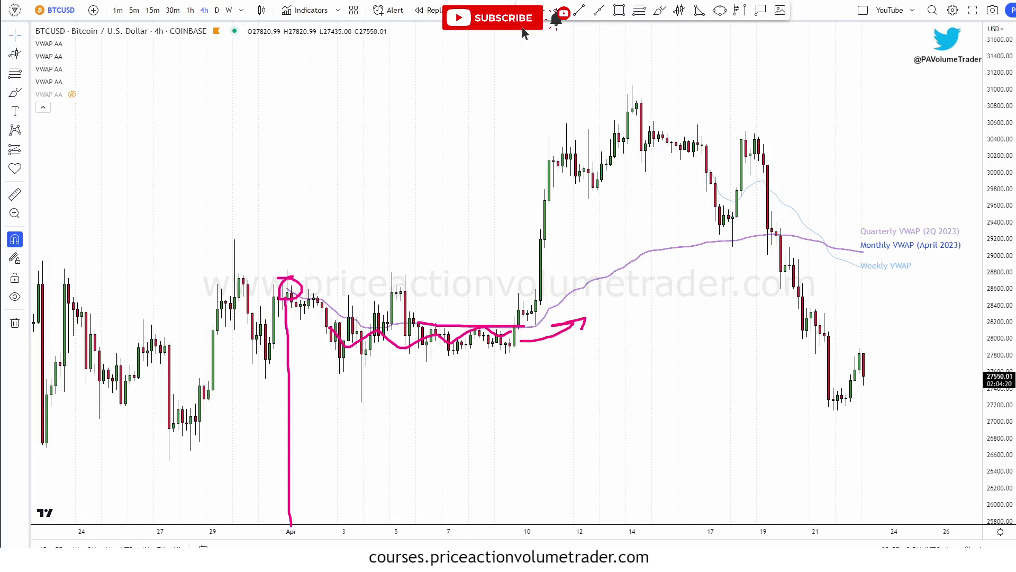
{"action": "key", "text": "ctrl+shift+7"}
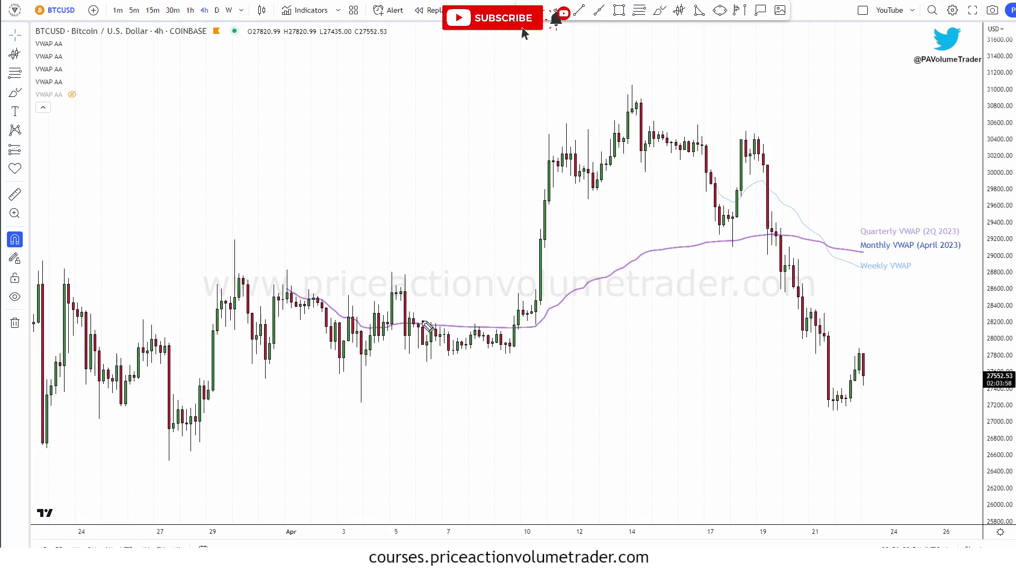
- Mark the price touches along the Quarterly VWAP, draw arrows up the rallies after April 10 and April 17, and clear the markup
{"action": "left_click_drag", "start_coordinate": [417, 323], "coordinate": [483, 323]}
{"action": "left_click_drag", "start_coordinate": [489, 327], "coordinate": [521, 326]}
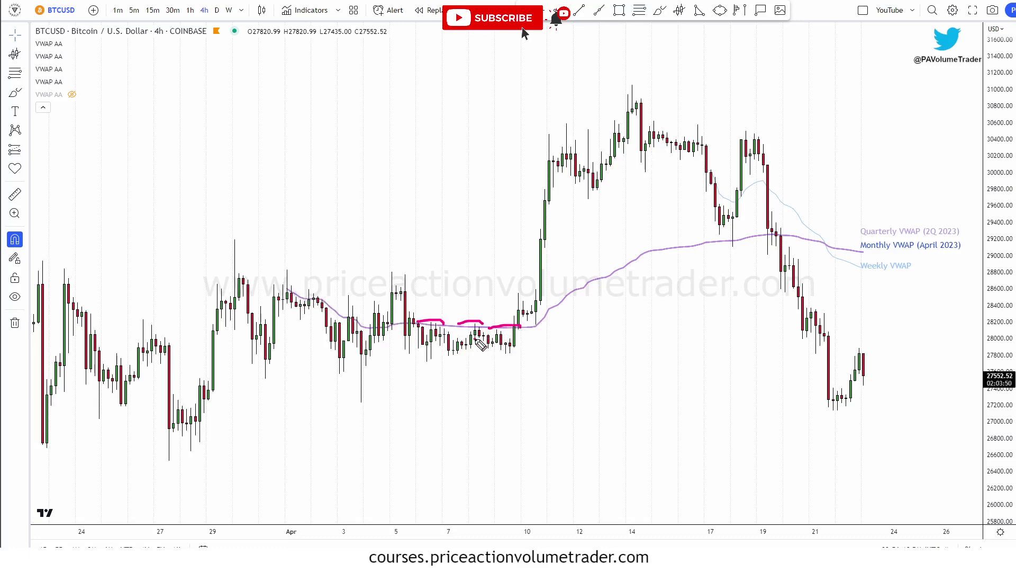
{"action": "mouse_move", "coordinate": [476, 337]}
{"action": "left_mouse_down"}
{"action": "mouse_move", "coordinate": [510, 298]}
{"action": "mouse_move", "coordinate": [539, 334]}
{"action": "mouse_move", "coordinate": [541, 237]}
{"action": "mouse_move", "coordinate": [559, 186]}
{"action": "left_mouse_up"}
{"action": "mouse_move", "coordinate": [537, 184]}
{"action": "left_mouse_down"}
{"action": "mouse_move", "coordinate": [587, 151]}
{"action": "mouse_move", "coordinate": [591, 166]}
{"action": "left_mouse_up"}
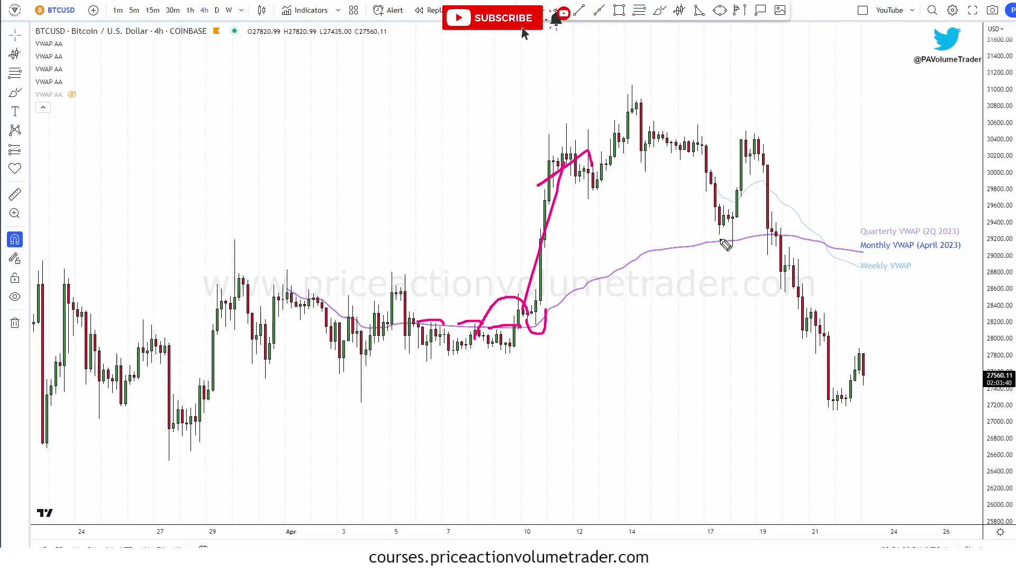
{"action": "mouse_move", "coordinate": [720, 237]}
{"action": "left_mouse_down"}
{"action": "mouse_move", "coordinate": [735, 248]}
{"action": "mouse_move", "coordinate": [741, 239]}
{"action": "left_mouse_up"}
{"action": "mouse_move", "coordinate": [741, 241]}
{"action": "left_mouse_down"}
{"action": "mouse_move", "coordinate": [761, 157]}
{"action": "mouse_move", "coordinate": [768, 163]}
{"action": "left_mouse_up"}
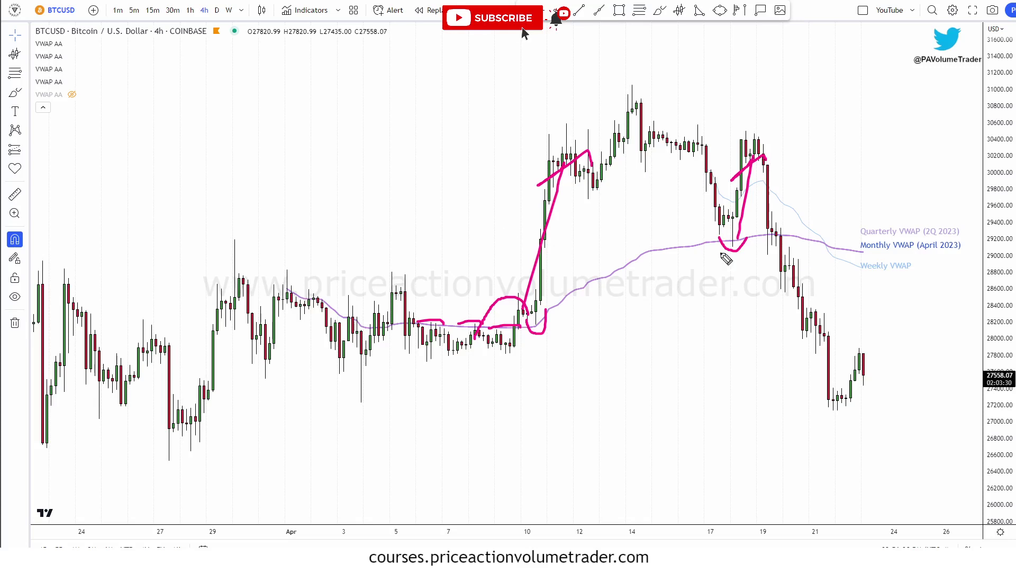
{"action": "key", "text": "Escape"}
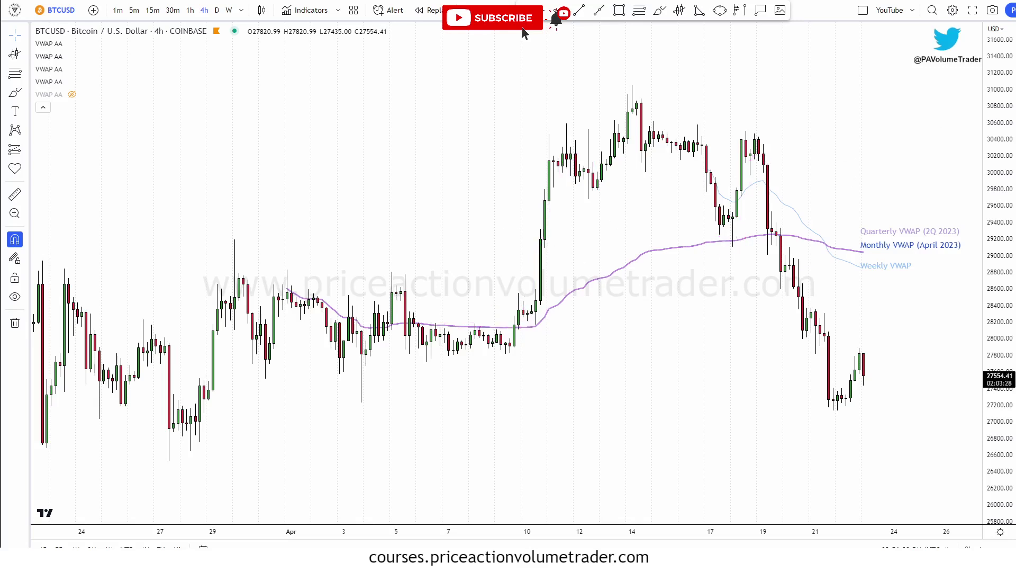
- Show the BTCUSD chart on the 15-minute timeframe with the Session, Weekly, Monthly and Quarterly VWAPs in view
{"action": "scroll", "coordinate": [889, 108], "scroll_direction": "up", "scroll_amount": 3}
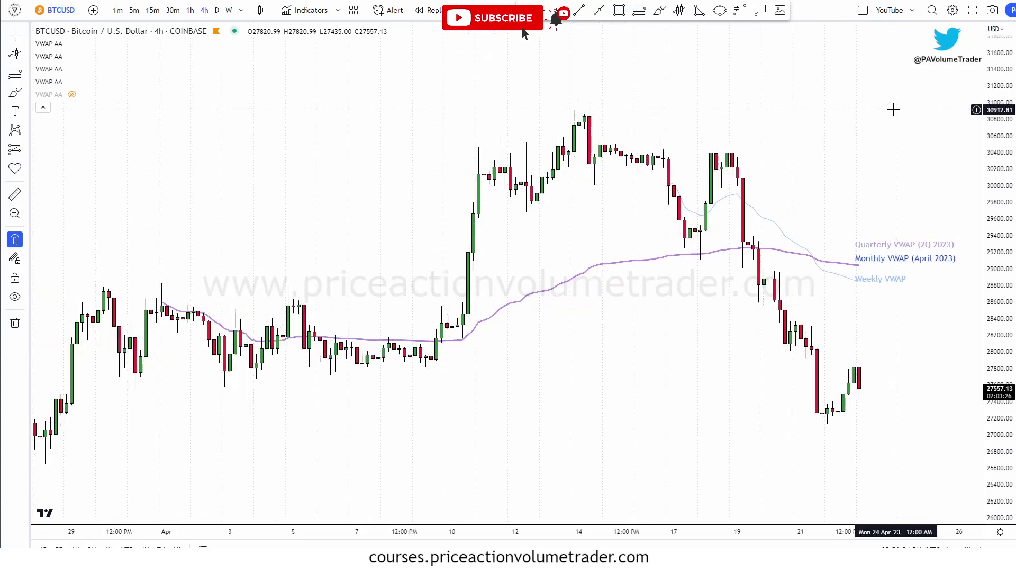
{"action": "scroll", "coordinate": [889, 116], "scroll_direction": "down", "scroll_amount": 2}
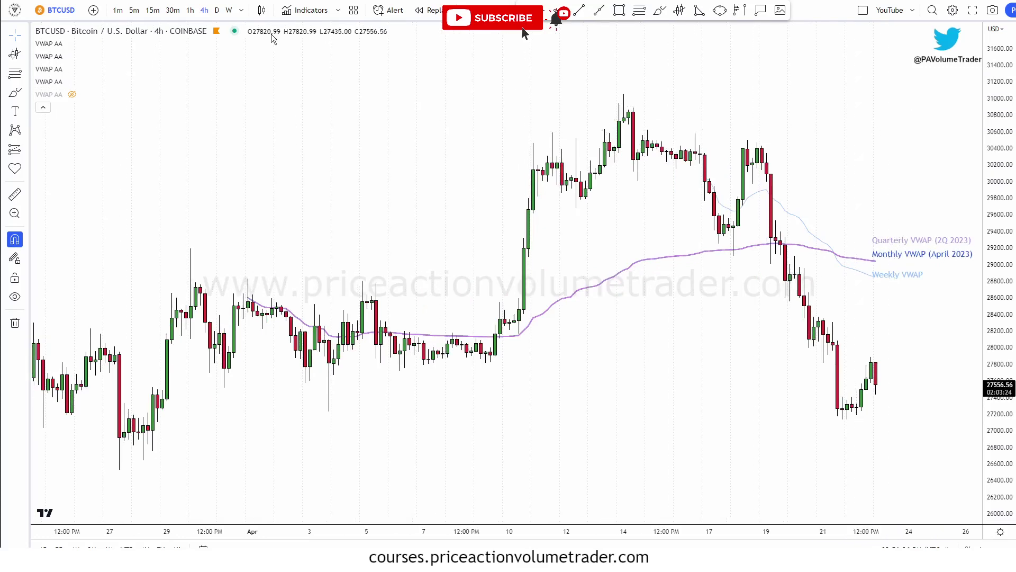
{"action": "left_click", "coordinate": [152, 10]}
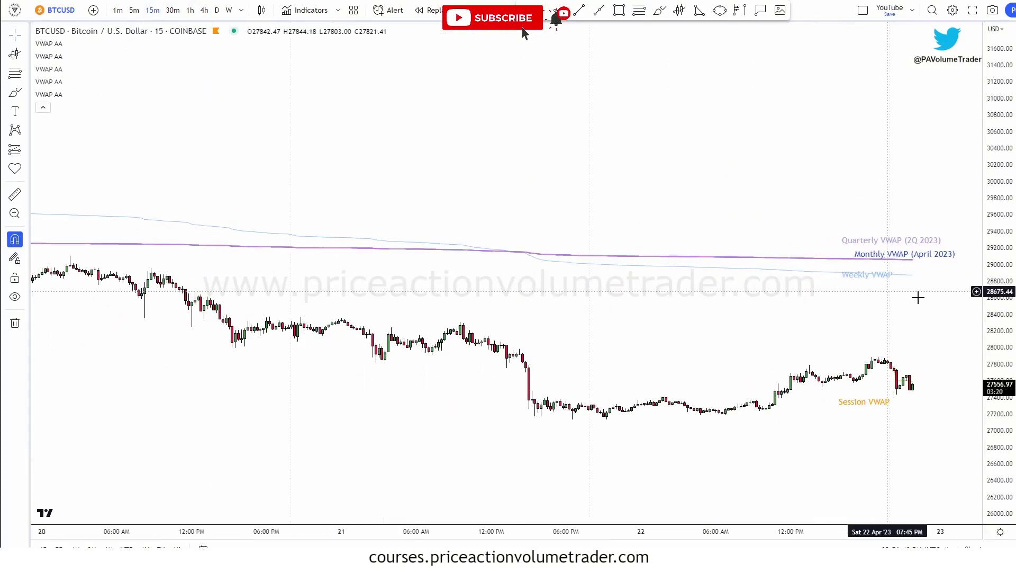
{"action": "left_click_drag", "start_coordinate": [1012, 398], "coordinate": [1000, 143]}
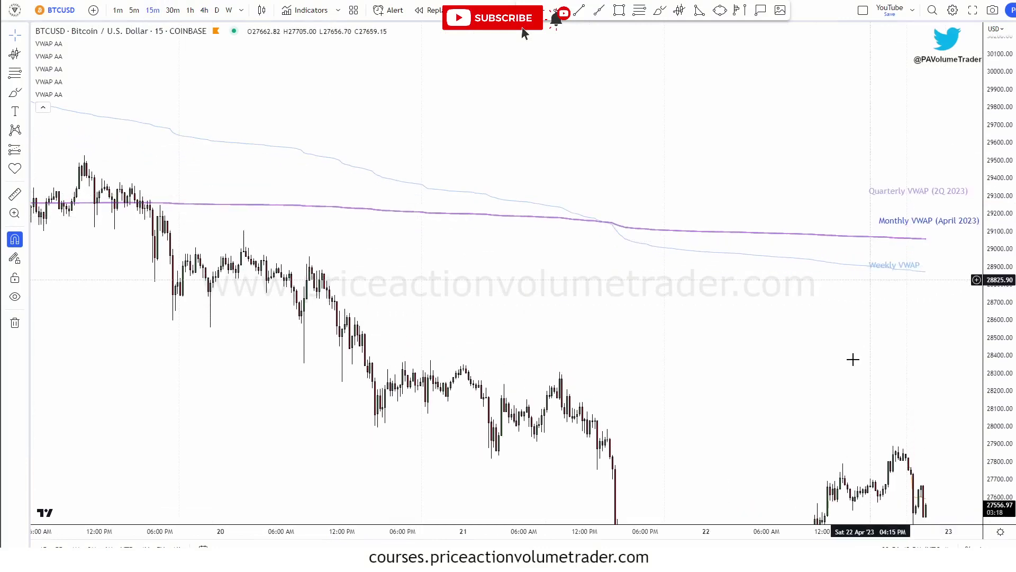
{"action": "left_click_drag", "start_coordinate": [844, 343], "coordinate": [804, 229]}
{"action": "scroll", "coordinate": [813, 239], "scroll_direction": "up", "scroll_amount": 4}
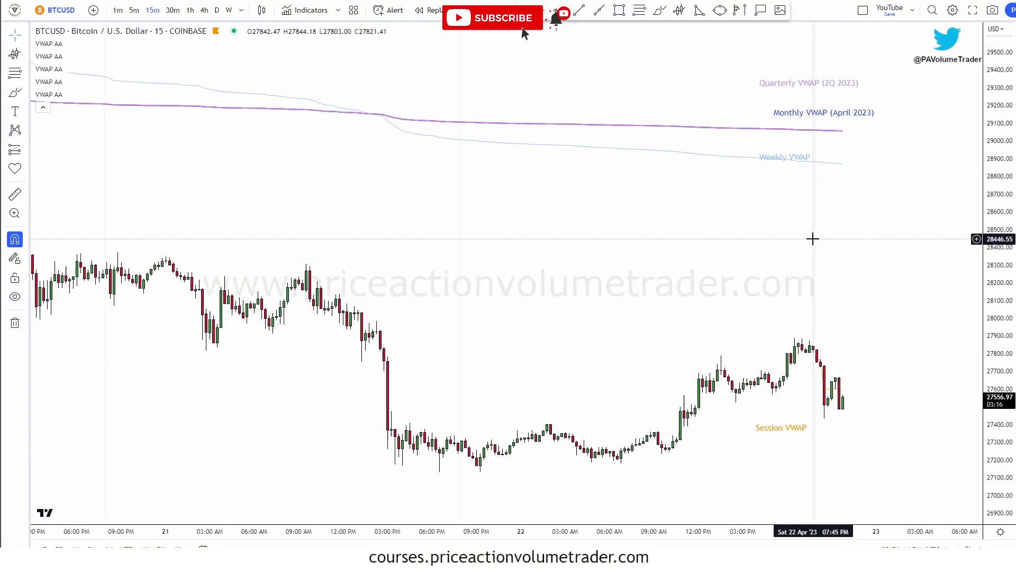
{"action": "scroll", "coordinate": [842, 242], "scroll_direction": "down", "scroll_amount": 2}
{"action": "scroll", "coordinate": [847, 246], "scroll_direction": "down", "scroll_amount": 3}
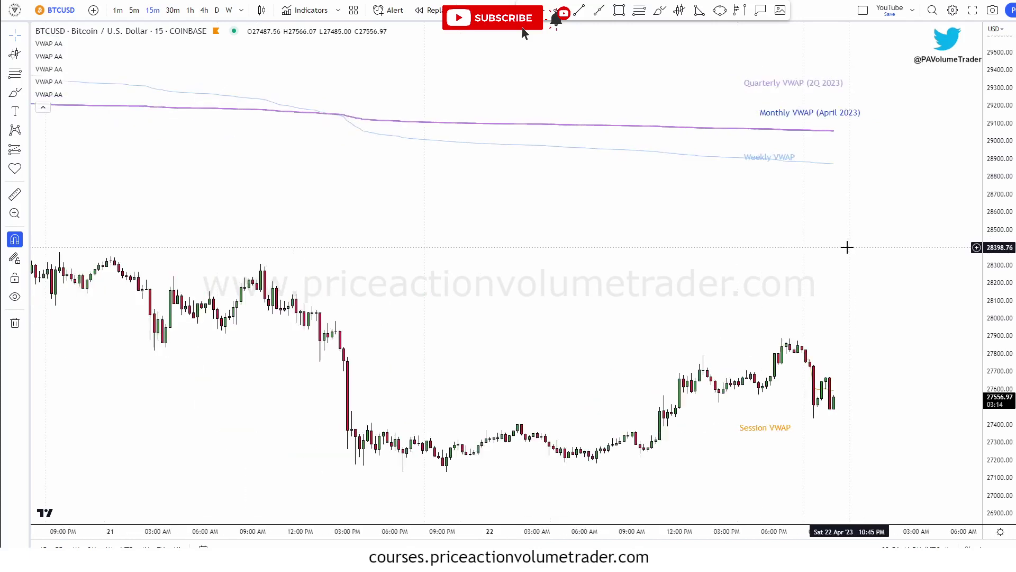
{"action": "scroll", "coordinate": [816, 239], "scroll_direction": "down", "scroll_amount": 4}
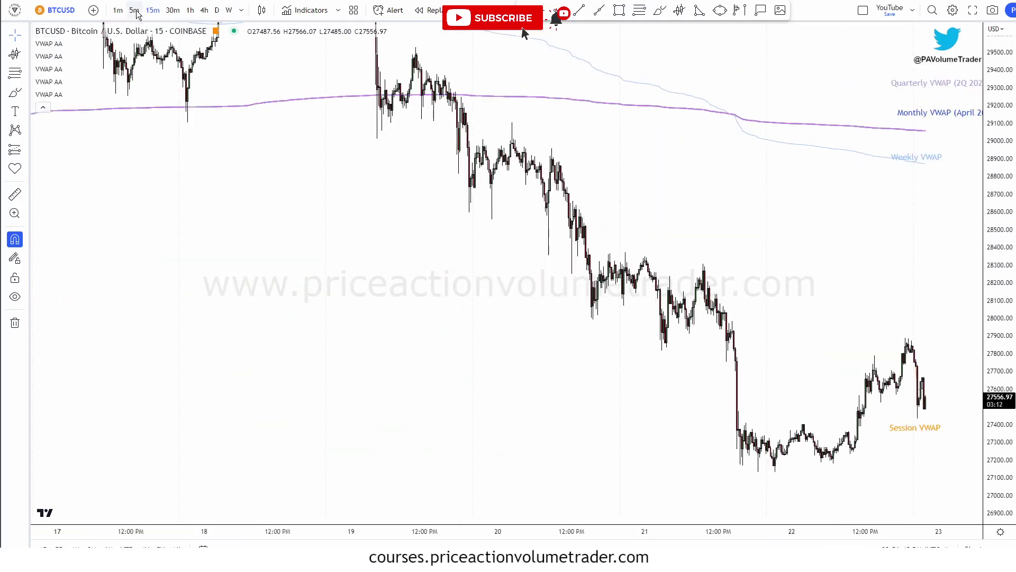
- Change the BTCUSD chart to the 5-minute timeframe and inspect its VWAP lines
{"action": "key", "text": "5"}
{"action": "key", "text": "Return"}
{"action": "scroll", "coordinate": [900, 314], "scroll_direction": "up", "scroll_amount": 2}
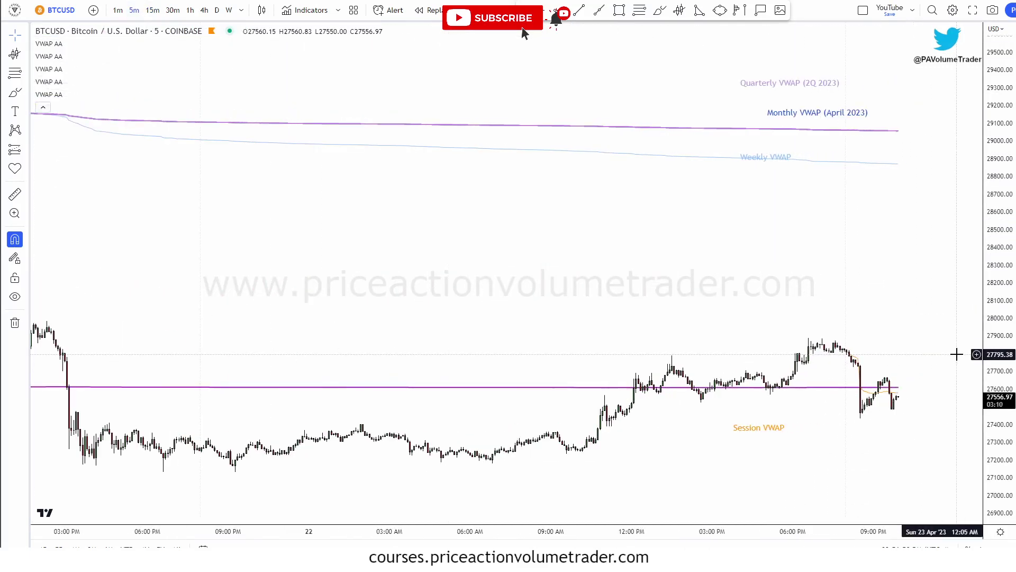
{"action": "scroll", "coordinate": [911, 296], "scroll_direction": "down", "scroll_amount": 4}
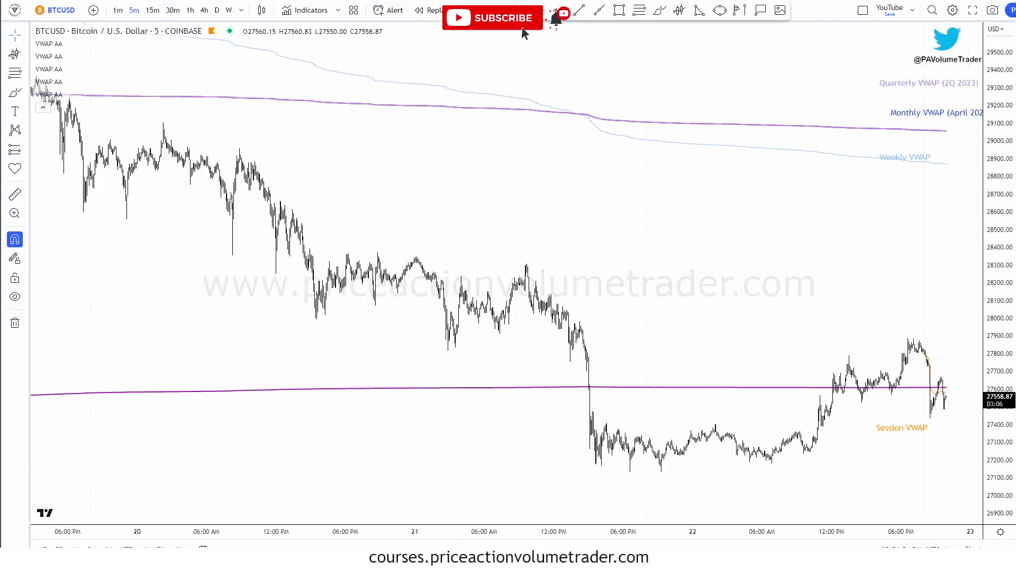
- Switch the chart to ES1! from the watchlist, hide the watchlist and frame the ETH and RTH session VWAPs
{"action": "left_click", "coordinate": [1015, 35]}
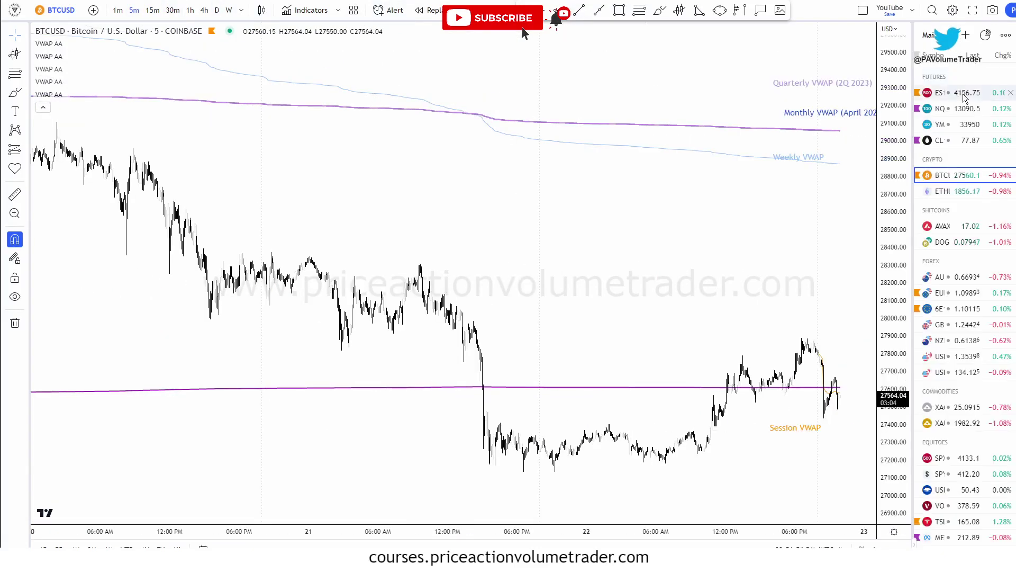
{"action": "left_click", "coordinate": [964, 98]}
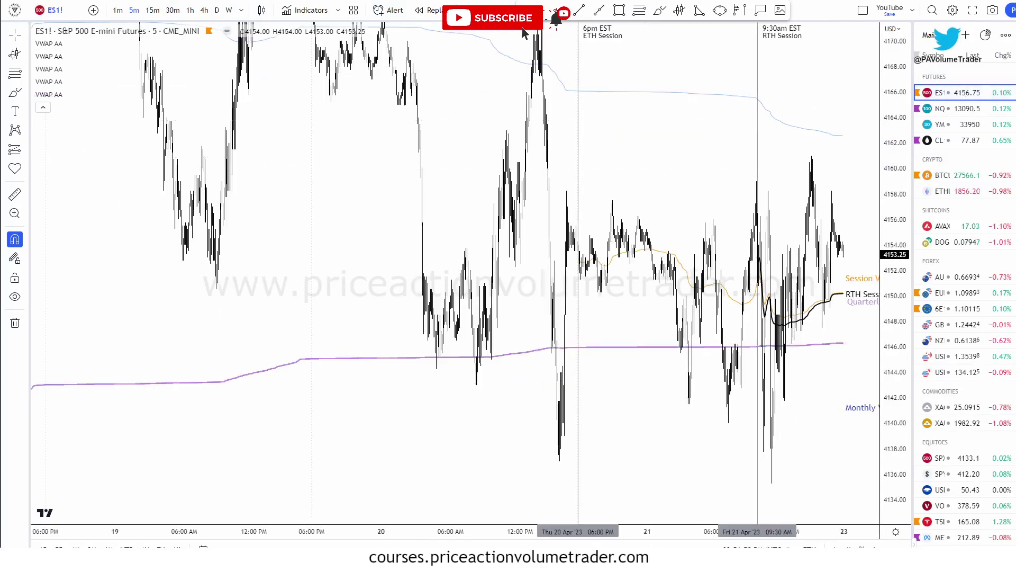
{"action": "key", "text": "alt+w"}
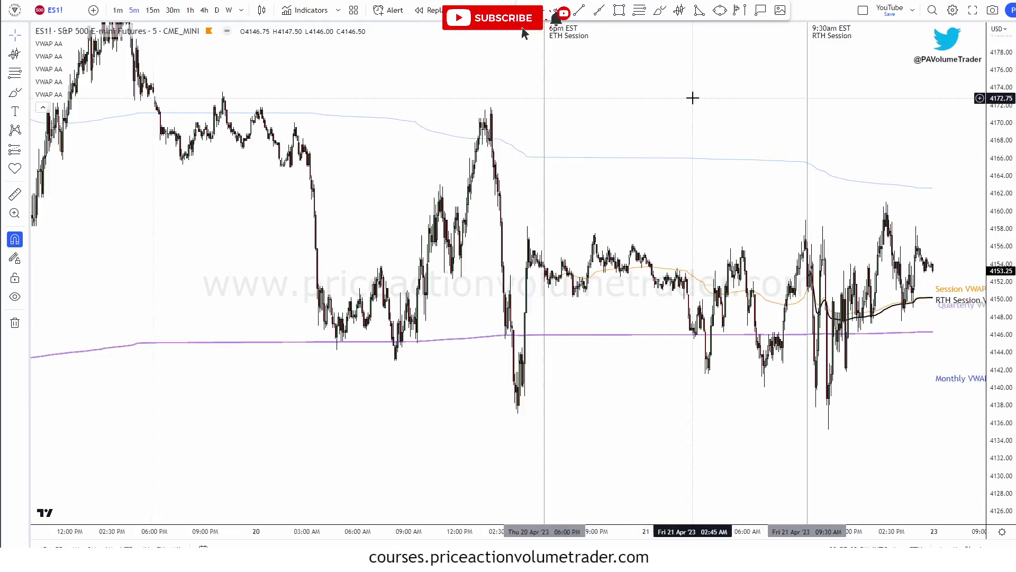
{"action": "scroll", "coordinate": [693, 98], "scroll_direction": "up", "scroll_amount": 4}
{"action": "left_click_drag", "start_coordinate": [630, 76], "coordinate": [572, 107]}
{"action": "scroll", "coordinate": [572, 107], "scroll_direction": "up", "scroll_amount": 2}
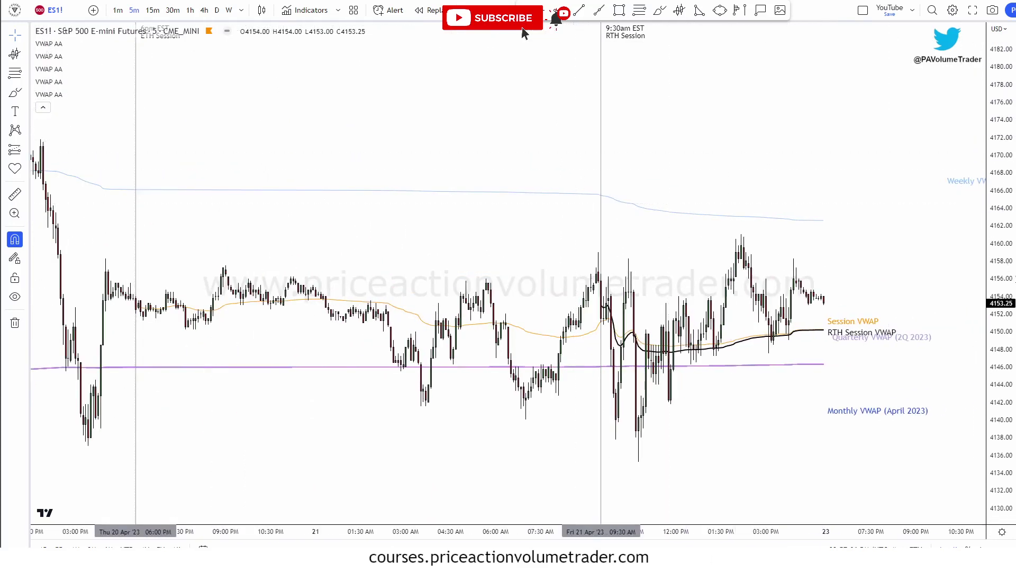
- Switch the ES1! chart to the daily timeframe and frame the Yearly, Quarterly and Monthly VWAPs
{"action": "left_click", "coordinate": [217, 10]}
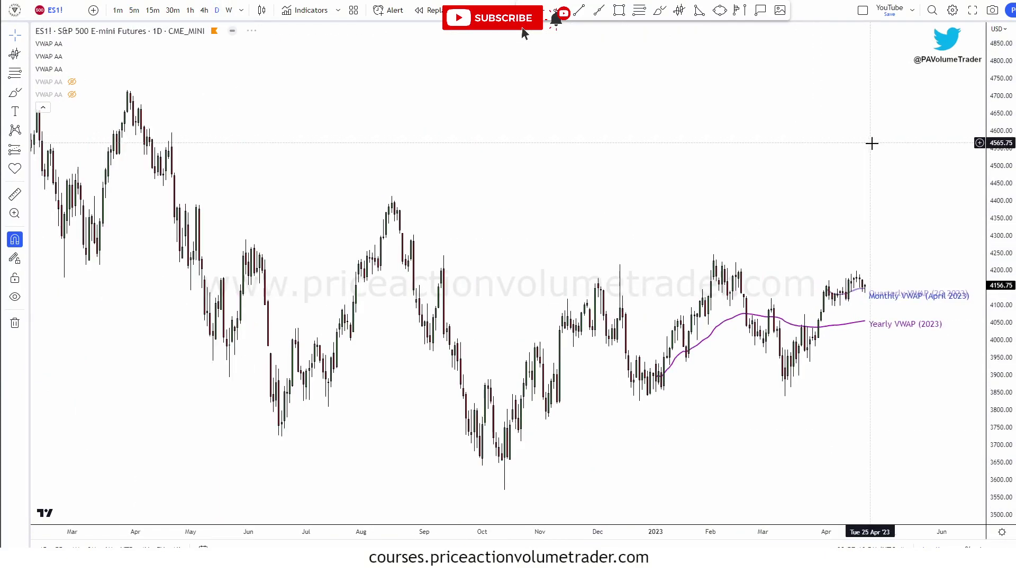
{"action": "scroll", "coordinate": [872, 143], "scroll_direction": "up", "scroll_amount": 6}
{"action": "left_click_drag", "start_coordinate": [999, 352], "coordinate": [997, 206]}
{"action": "left_click_drag", "start_coordinate": [855, 164], "coordinate": [863, 142]}
{"action": "left_click_drag", "start_coordinate": [819, 282], "coordinate": [817, 268]}
{"action": "left_click_drag", "start_coordinate": [846, 205], "coordinate": [908, 166]}
{"action": "scroll", "coordinate": [909, 155], "scroll_direction": "up", "scroll_amount": 3}
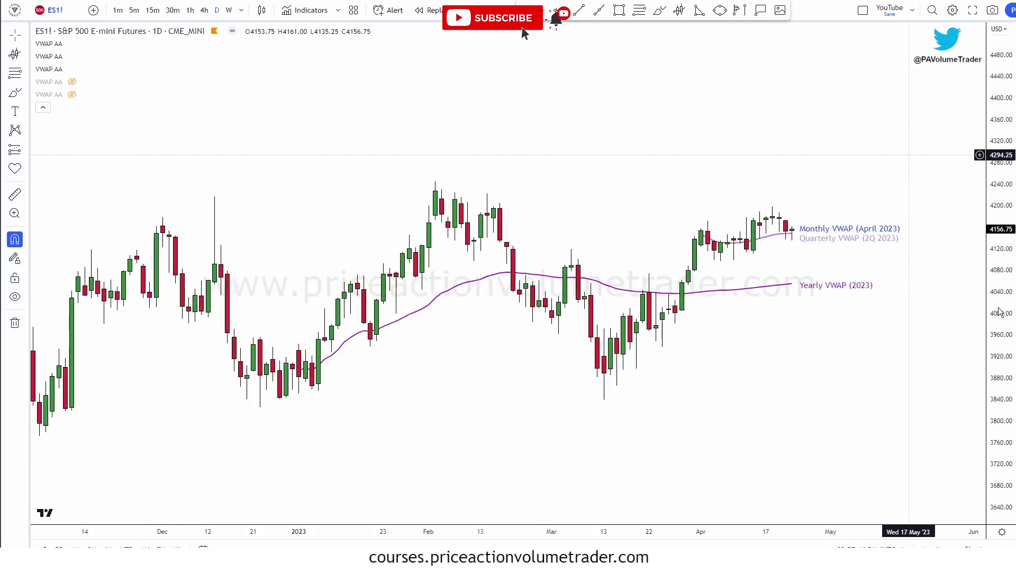
{"action": "left_click_drag", "start_coordinate": [1002, 286], "coordinate": [1000, 244]}
{"action": "scroll", "coordinate": [862, 161], "scroll_direction": "down", "scroll_amount": 1}
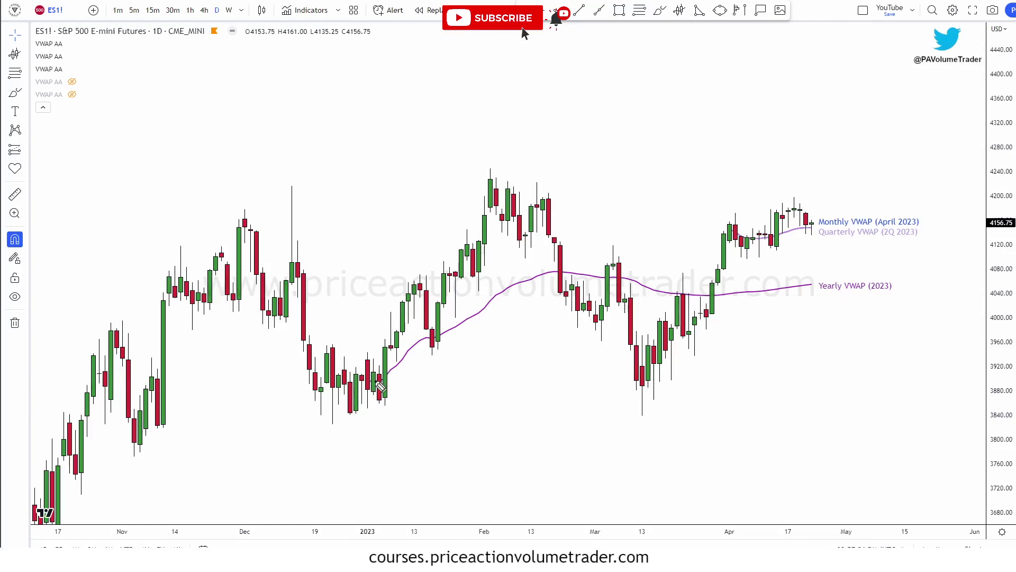
- Mark the January rally and price's Yearly VWAP touches, box the line's end and draw a projected drop and bounce arrow
{"action": "mouse_move", "coordinate": [375, 377]}
{"action": "left_mouse_down"}
{"action": "mouse_move", "coordinate": [393, 302]}
{"action": "mouse_move", "coordinate": [423, 289]}
{"action": "left_mouse_up"}
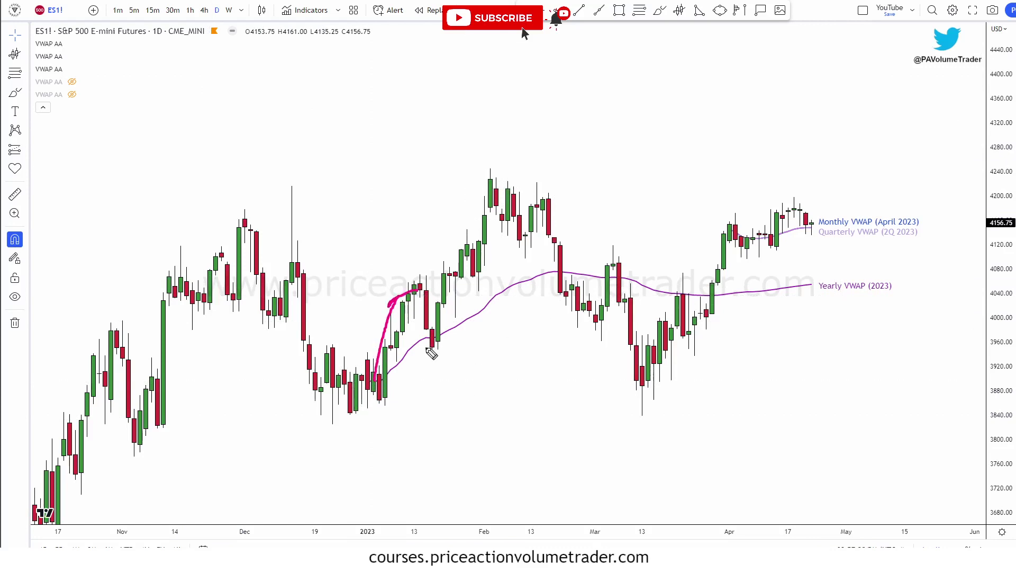
{"action": "mouse_move", "coordinate": [419, 340]}
{"action": "left_mouse_down"}
{"action": "mouse_move", "coordinate": [435, 352]}
{"action": "mouse_move", "coordinate": [452, 337]}
{"action": "left_mouse_up"}
{"action": "left_click_drag", "start_coordinate": [561, 281], "coordinate": [571, 272]}
{"action": "left_click_drag", "start_coordinate": [667, 296], "coordinate": [703, 294]}
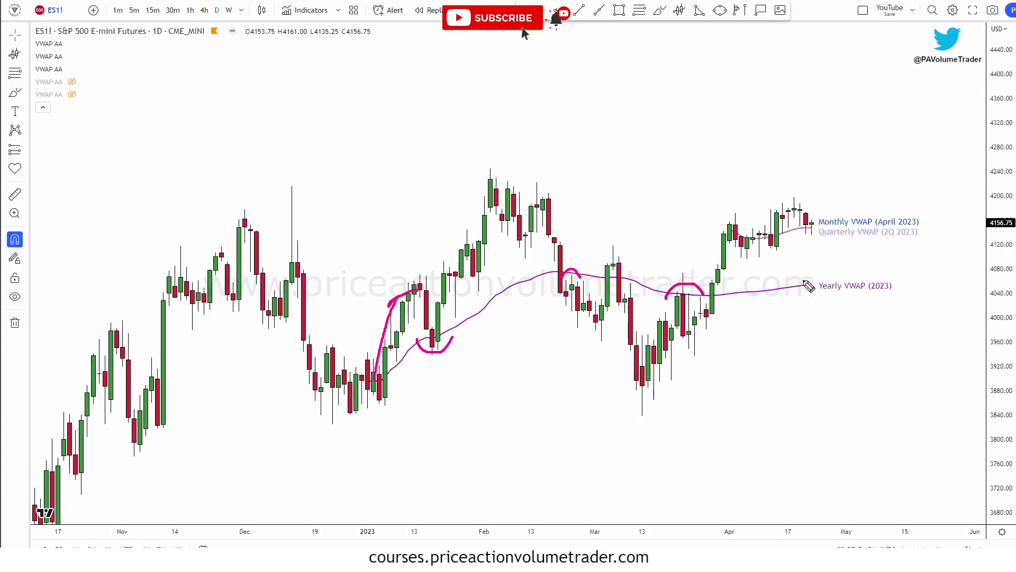
{"action": "mouse_move", "coordinate": [804, 281]}
{"action": "left_mouse_down"}
{"action": "mouse_move", "coordinate": [797, 288]}
{"action": "mouse_move", "coordinate": [815, 284]}
{"action": "left_mouse_up"}
{"action": "mouse_move", "coordinate": [808, 230]}
{"action": "left_mouse_down"}
{"action": "mouse_move", "coordinate": [835, 281]}
{"action": "mouse_move", "coordinate": [853, 254]}
{"action": "left_mouse_up"}
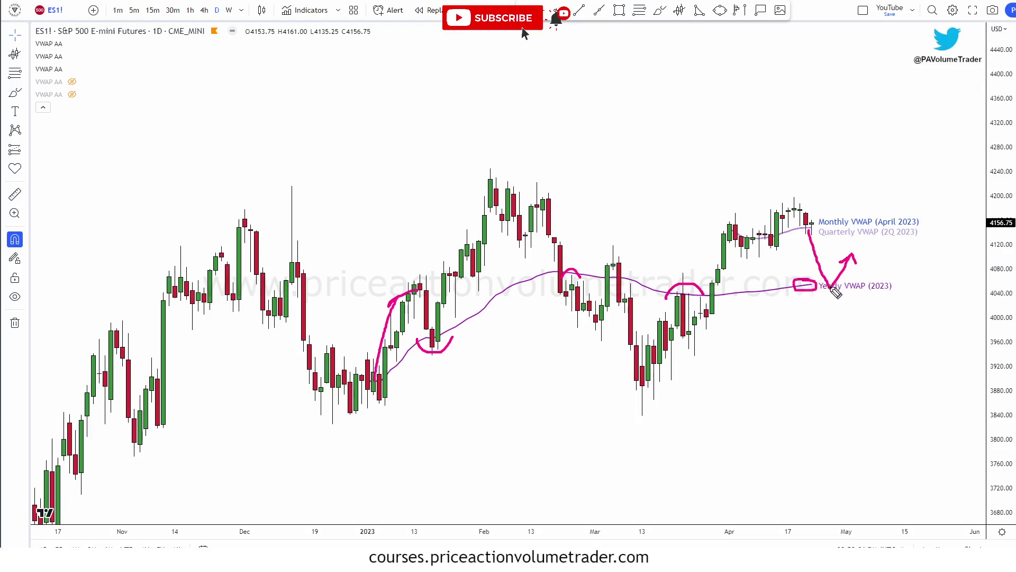
- Switch the ES1! chart to the 1-hour timeframe, circle price's test of the Yearly VWAP around 22 March and clear the drawings
{"action": "key", "text": "ctrl+shift+7"}
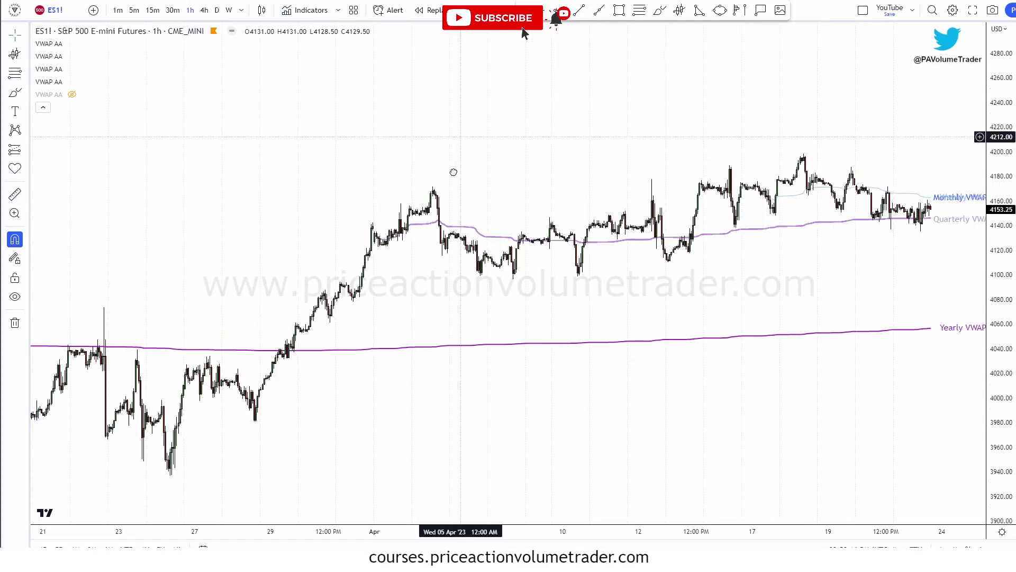
{"action": "left_click_drag", "start_coordinate": [462, 137], "coordinate": [453, 172]}
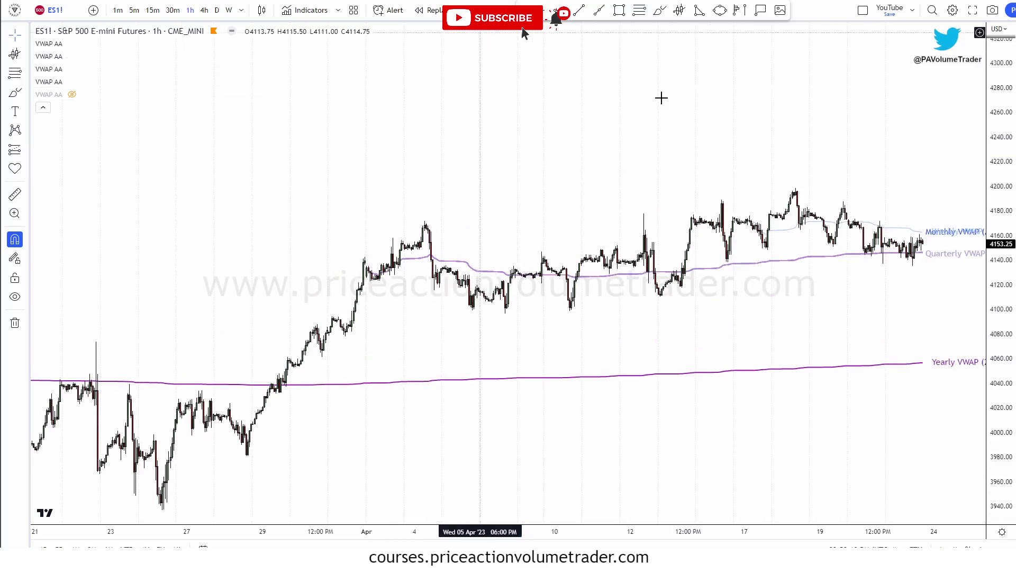
{"action": "scroll", "coordinate": [560, 142], "scroll_direction": "down", "scroll_amount": 4}
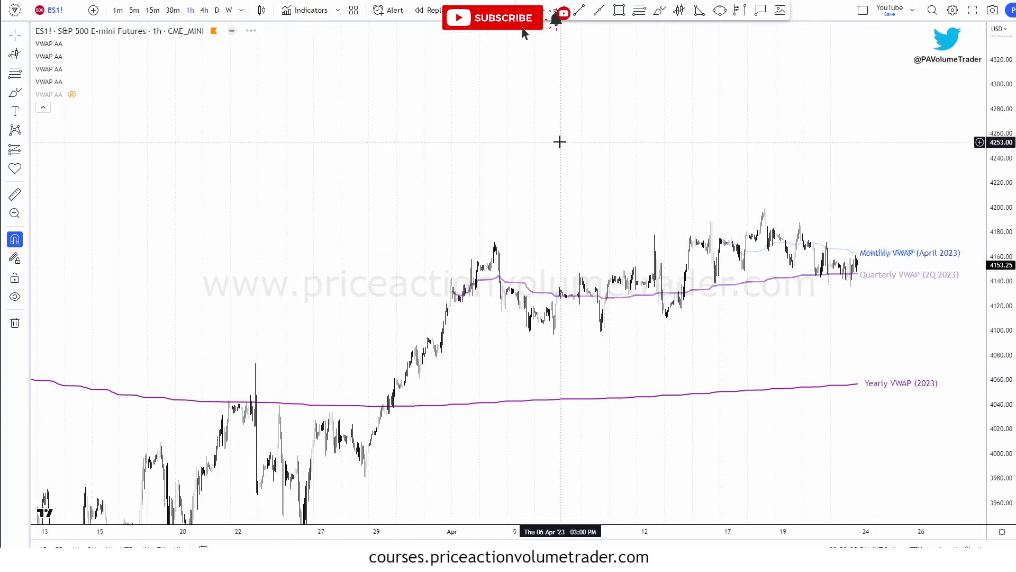
{"action": "scroll", "coordinate": [560, 142], "scroll_direction": "up", "scroll_amount": 2}
{"action": "left_click_drag", "start_coordinate": [262, 206], "coordinate": [624, 103]}
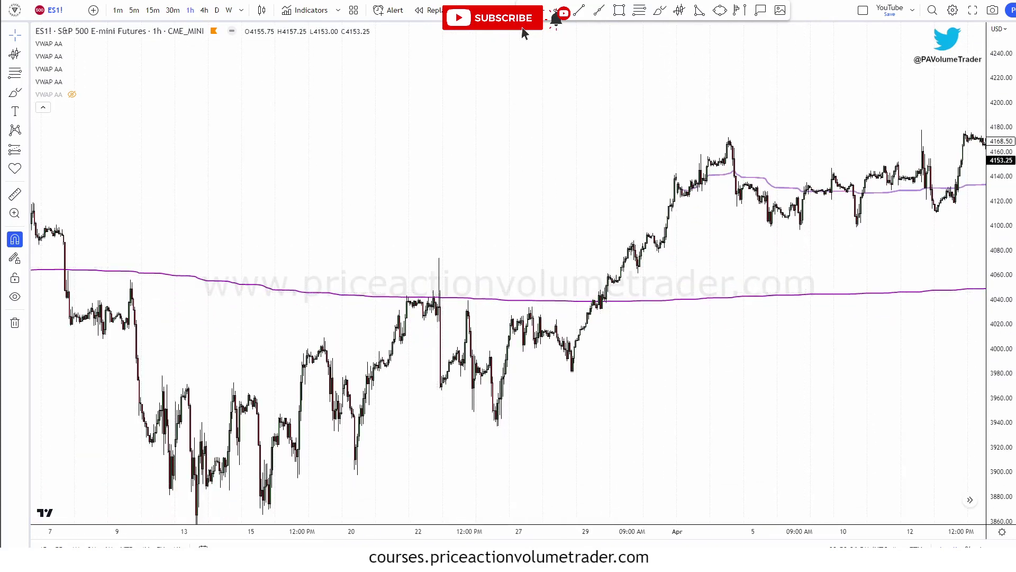
{"action": "mouse_move", "coordinate": [396, 297]}
{"action": "left_mouse_down"}
{"action": "mouse_move", "coordinate": [471, 302]}
{"action": "mouse_move", "coordinate": [456, 288]}
{"action": "left_mouse_up"}
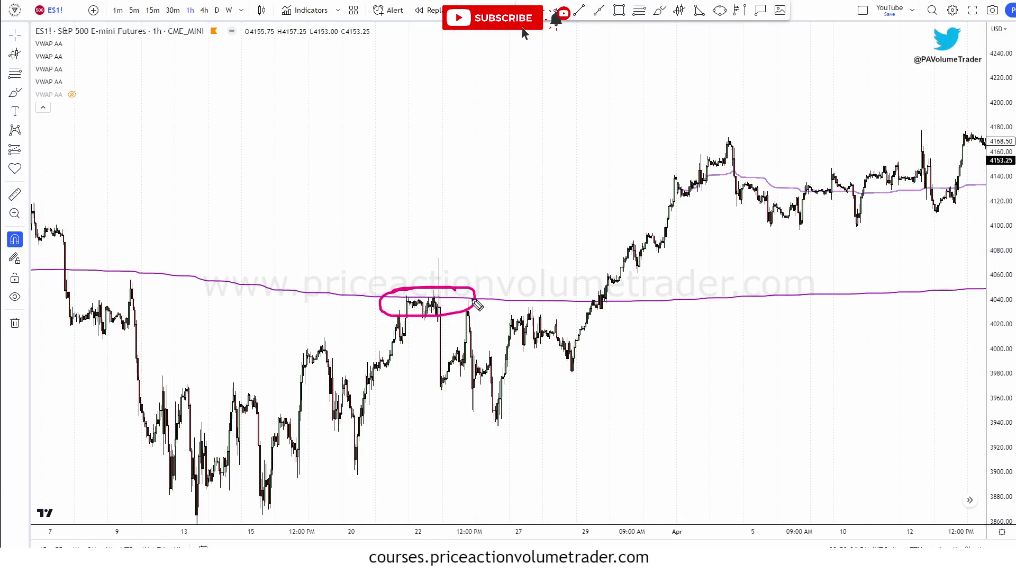
{"action": "key", "text": "Escape"}
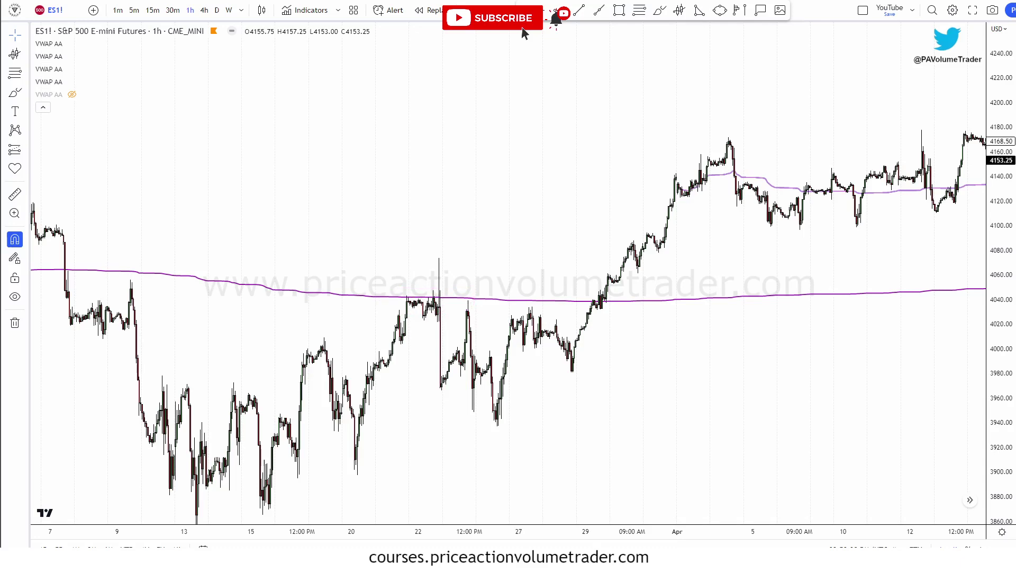
- Frame April's VWAPs on the ES1! chart and move the Monthly VWAP label off the Weekly VWAP label, just above the Quarterly one
{"action": "left_click_drag", "start_coordinate": [726, 129], "coordinate": [438, 175]}
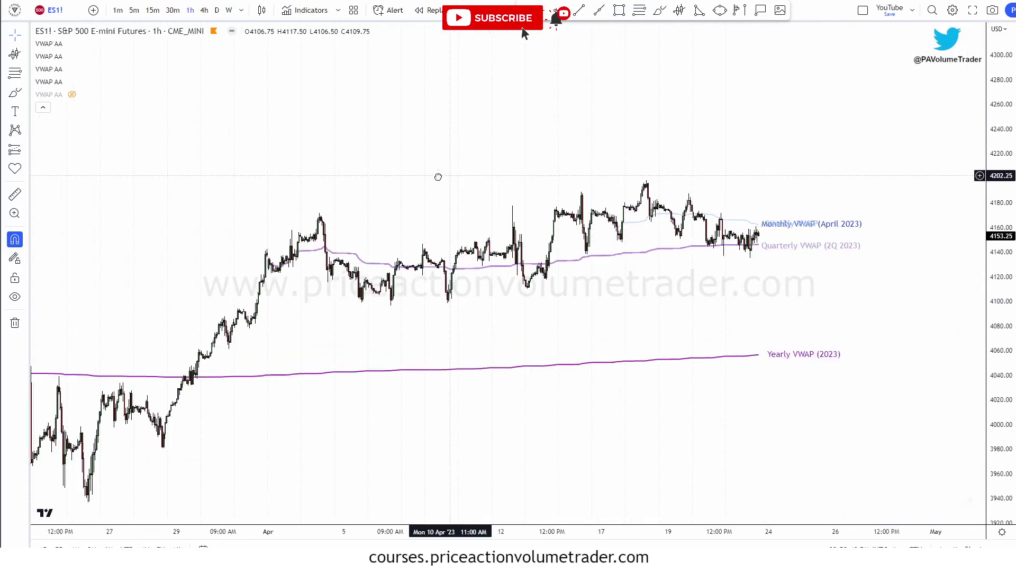
{"action": "scroll", "coordinate": [582, 200], "scroll_direction": "up", "scroll_amount": 5}
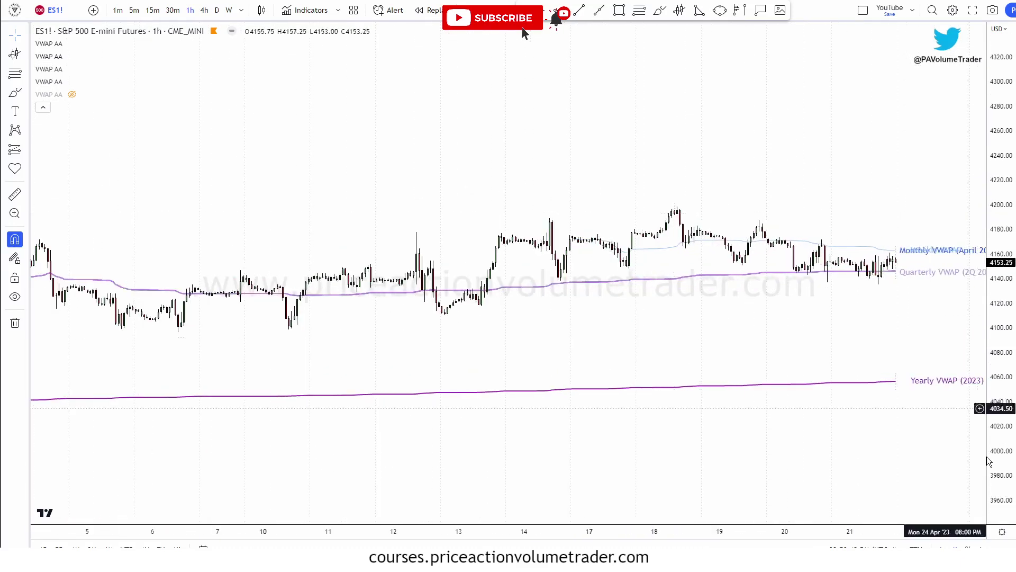
{"action": "left_click_drag", "start_coordinate": [1002, 444], "coordinate": [1008, 277]}
{"action": "scroll", "coordinate": [789, 324], "scroll_direction": "down", "scroll_amount": 4}
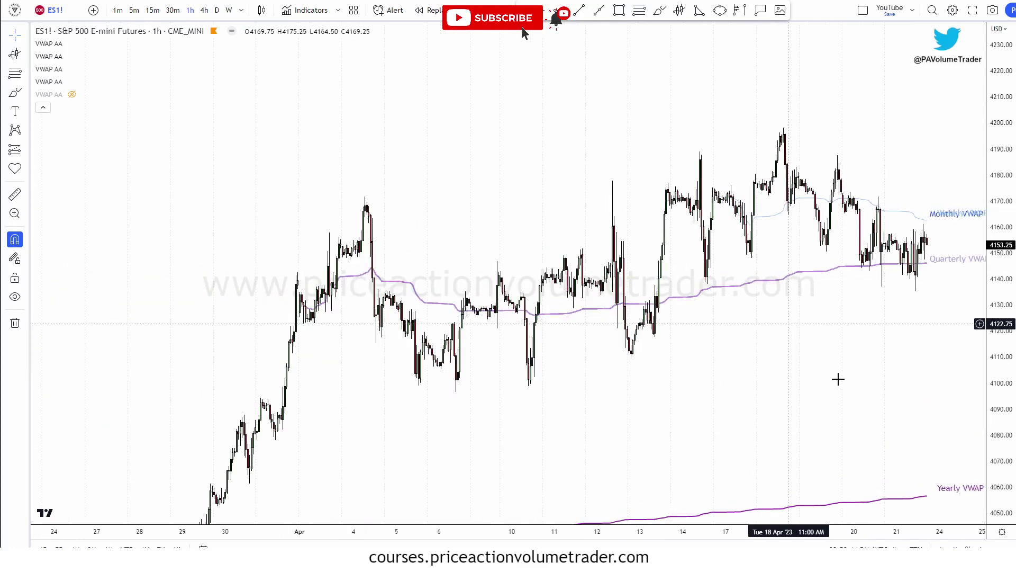
{"action": "left_click_drag", "start_coordinate": [841, 382], "coordinate": [681, 326]}
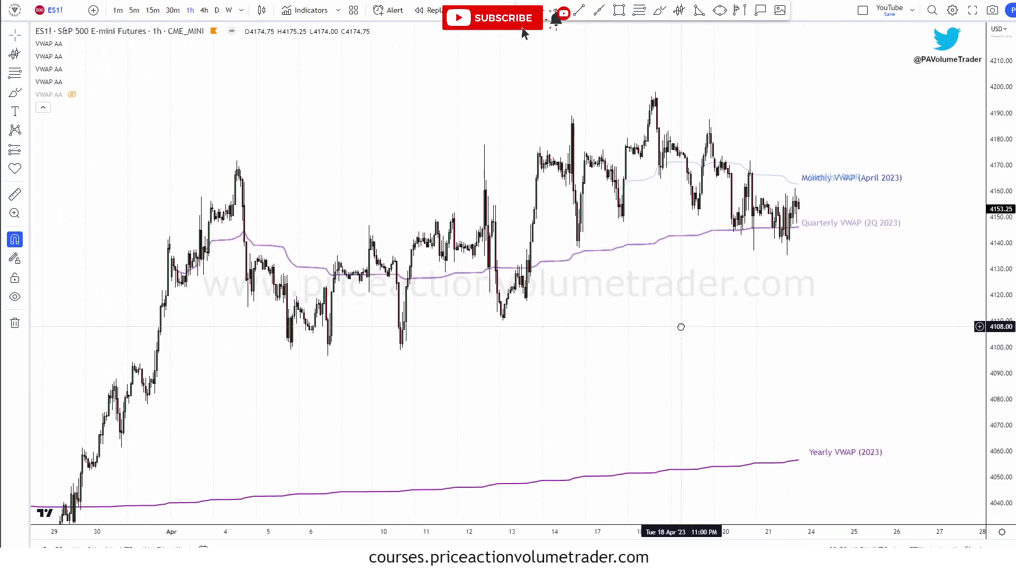
{"action": "left_click_drag", "start_coordinate": [835, 156], "coordinate": [864, 233]}
{"action": "left_click_drag", "start_coordinate": [872, 185], "coordinate": [912, 195]}
{"action": "scroll", "coordinate": [916, 203], "scroll_direction": "up", "scroll_amount": 2}
{"action": "left_click_drag", "start_coordinate": [1000, 276], "coordinate": [999, 143]}
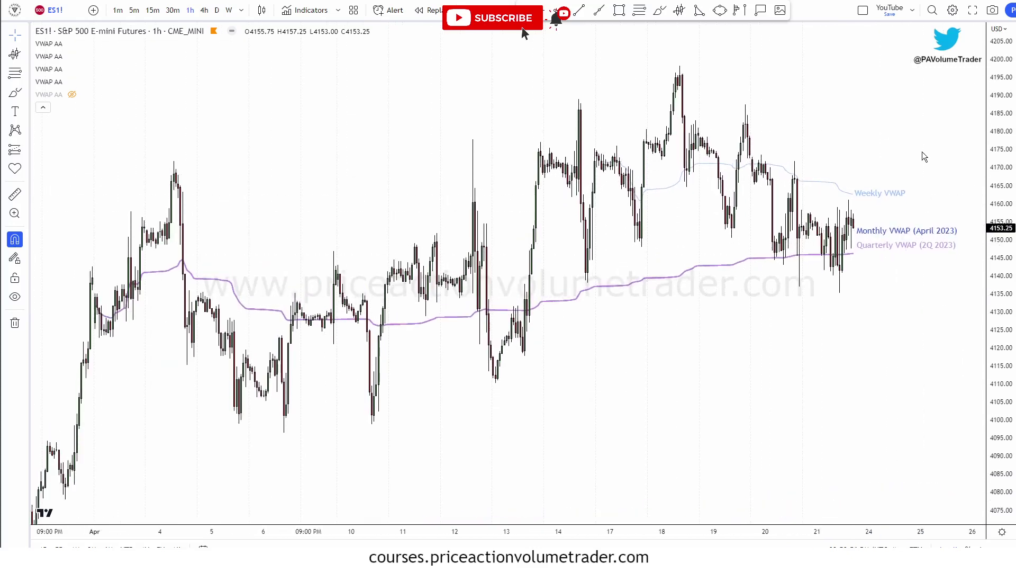
- Underline price's tests of the Quarterly VWAP on 20–21 April, enlarge that week and clear the stroke
{"action": "left_click_drag", "start_coordinate": [894, 118], "coordinate": [857, 148]}
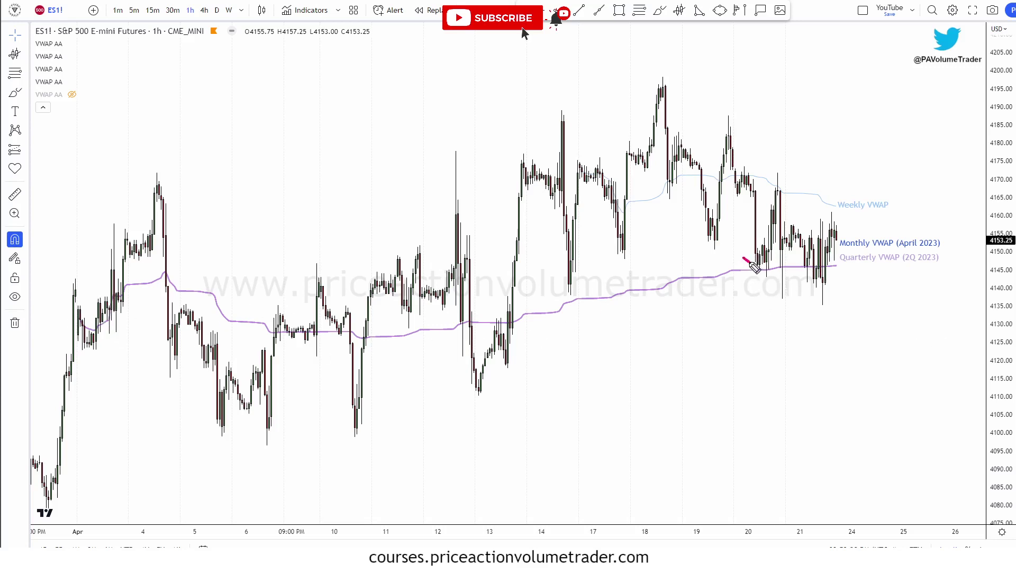
{"action": "left_click_drag", "start_coordinate": [752, 263], "coordinate": [840, 263]}
{"action": "scroll", "coordinate": [873, 175], "scroll_direction": "up", "scroll_amount": 9}
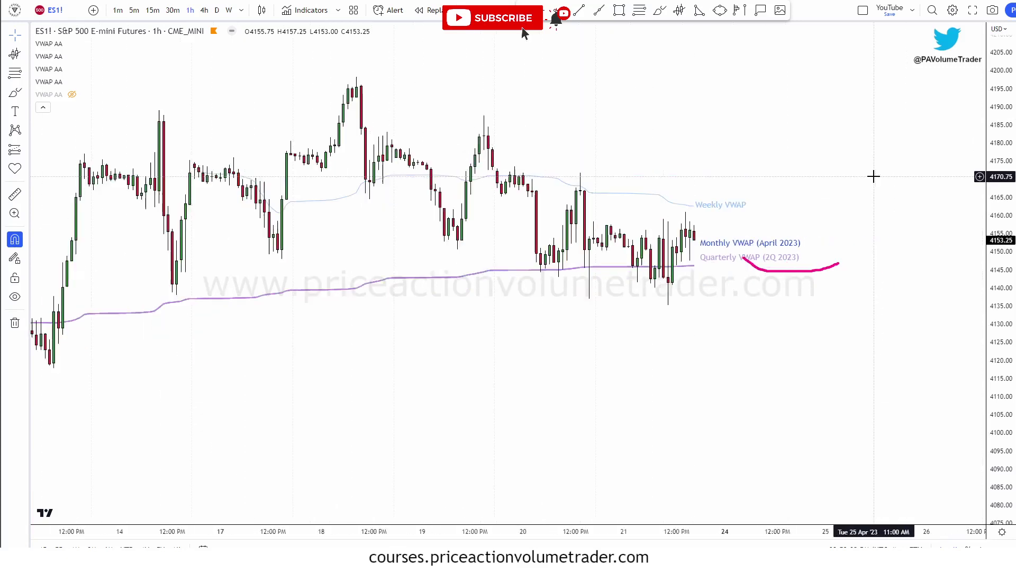
{"action": "left_click_drag", "start_coordinate": [1000, 411], "coordinate": [1000, 258]}
{"action": "left_click_drag", "start_coordinate": [903, 193], "coordinate": [962, 284]}
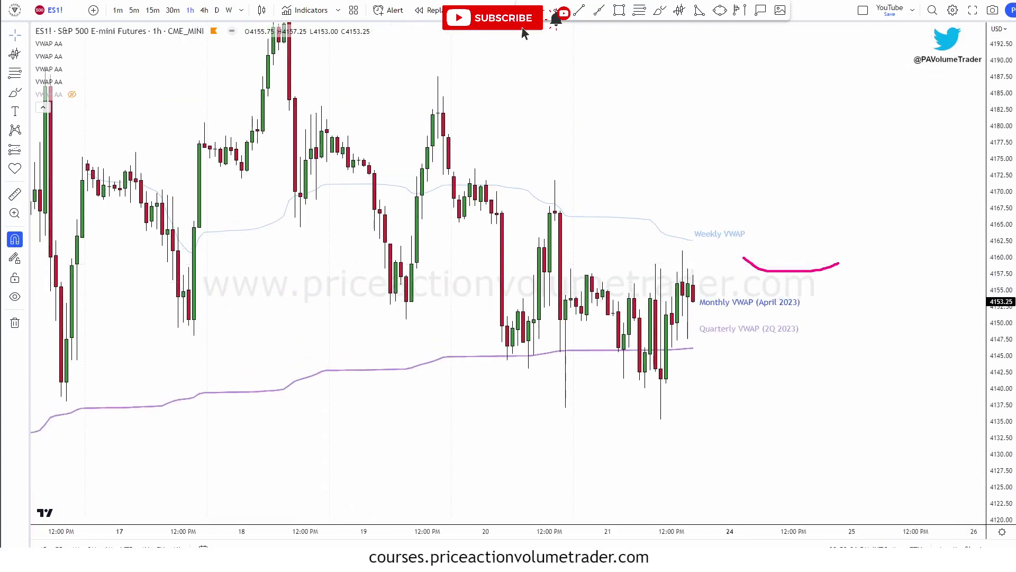
{"action": "key", "text": "ctrl+z"}
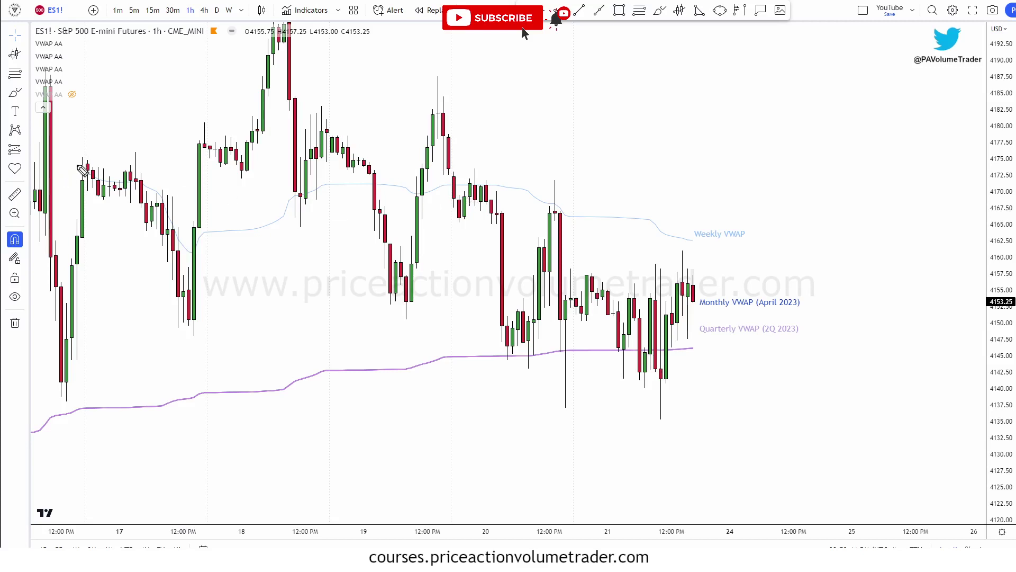
- Circle the Weekly VWAP's start on ES1!, mark price's three reactions to it between 18 and 20 April, and clear the drawings
{"action": "left_click_drag", "start_coordinate": [121, 175], "coordinate": [103, 165]}
{"action": "mouse_move", "coordinate": [269, 191]}
{"action": "left_mouse_down"}
{"action": "mouse_move", "coordinate": [290, 213]}
{"action": "mouse_move", "coordinate": [337, 195]}
{"action": "left_mouse_up"}
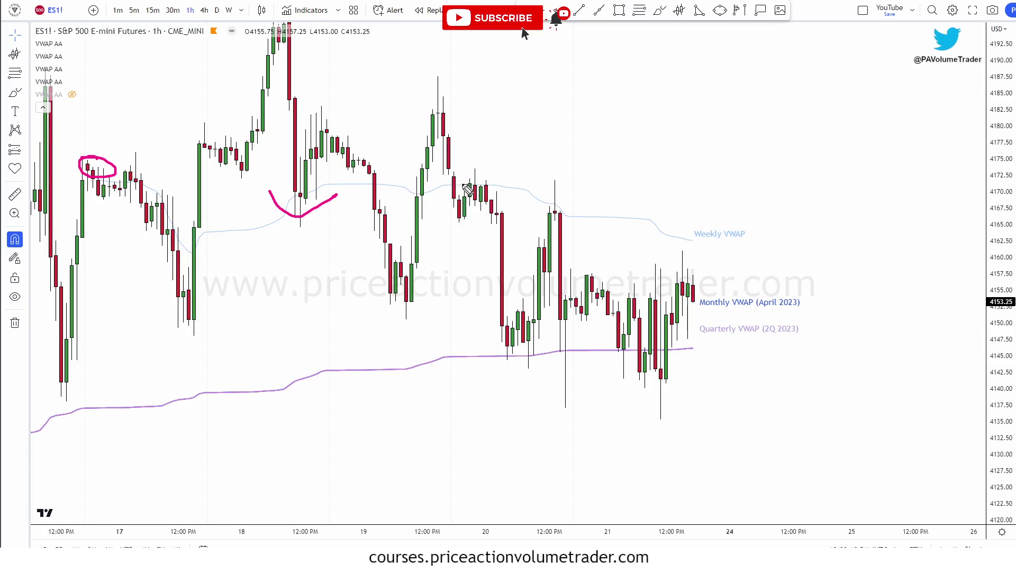
{"action": "left_click_drag", "start_coordinate": [466, 184], "coordinate": [500, 187]}
{"action": "left_click_drag", "start_coordinate": [528, 207], "coordinate": [575, 213]}
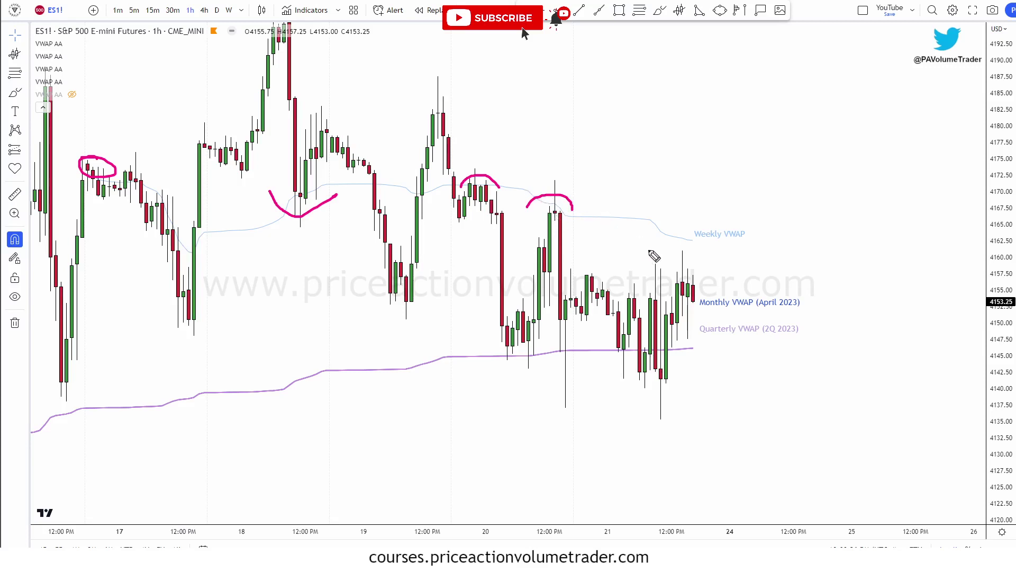
{"action": "key", "text": "Escape"}
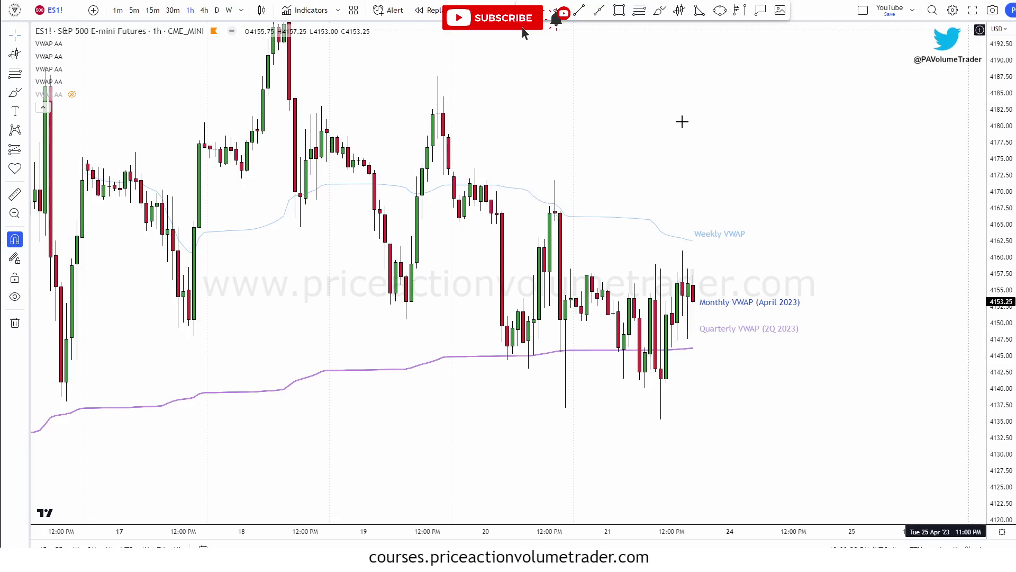
- Widen the ES1! price view, show the watchlist and switch the chart to TSLA
{"action": "left_click_drag", "start_coordinate": [704, 117], "coordinate": [844, 139]}
{"action": "left_click_drag", "start_coordinate": [1015, 217], "coordinate": [1013, 318]}
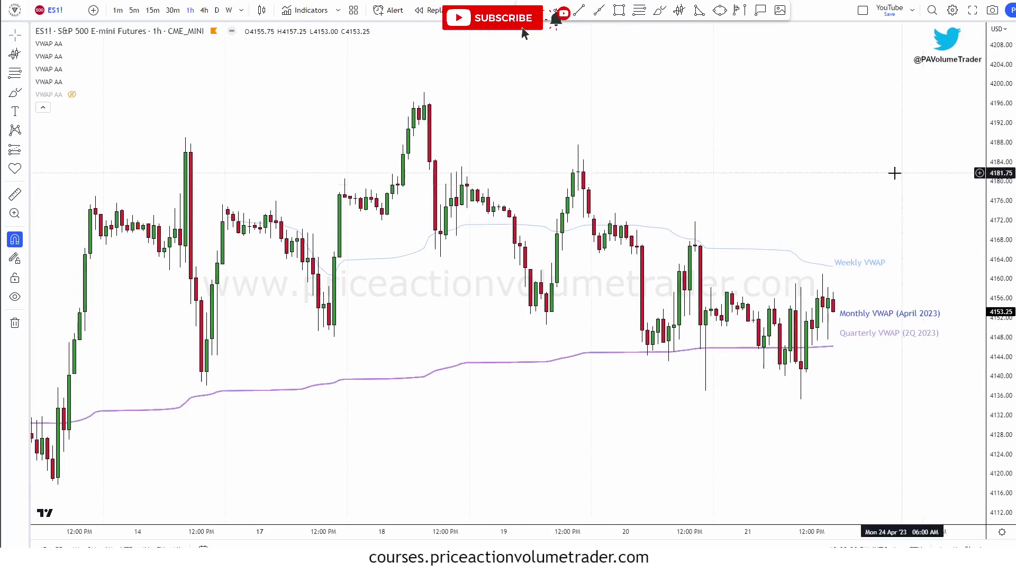
{"action": "left_click_drag", "start_coordinate": [894, 181], "coordinate": [923, 175]}
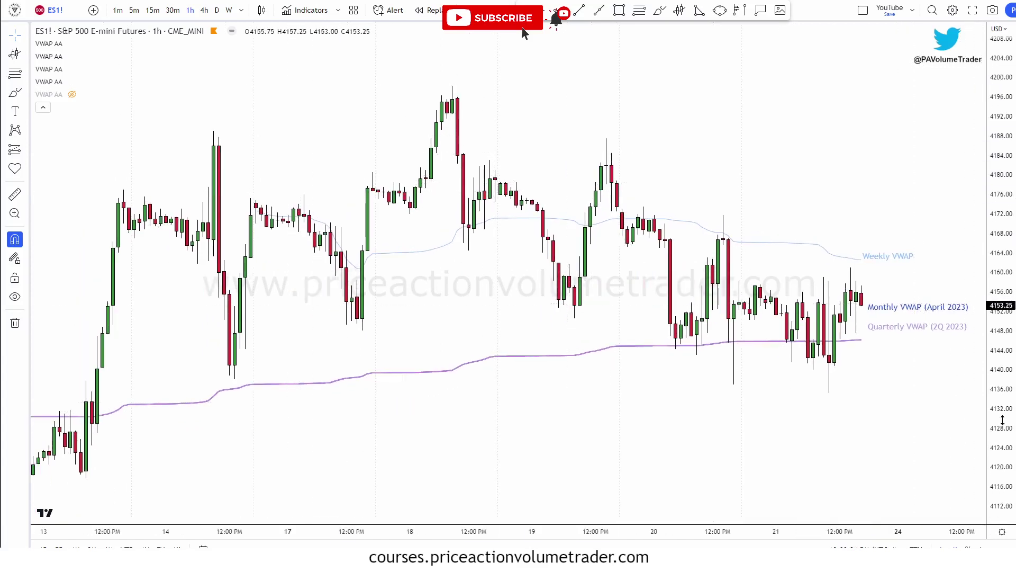
{"action": "left_click_drag", "start_coordinate": [995, 402], "coordinate": [1010, 42]}
{"action": "left_click", "coordinate": [1015, 35]}
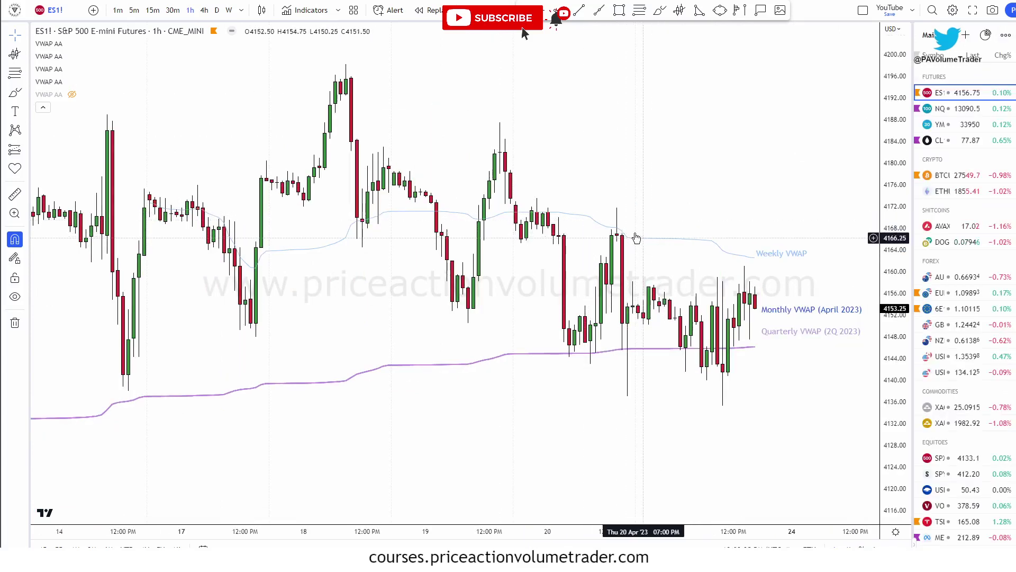
{"action": "left_click_drag", "start_coordinate": [738, 173], "coordinate": [762, 181]}
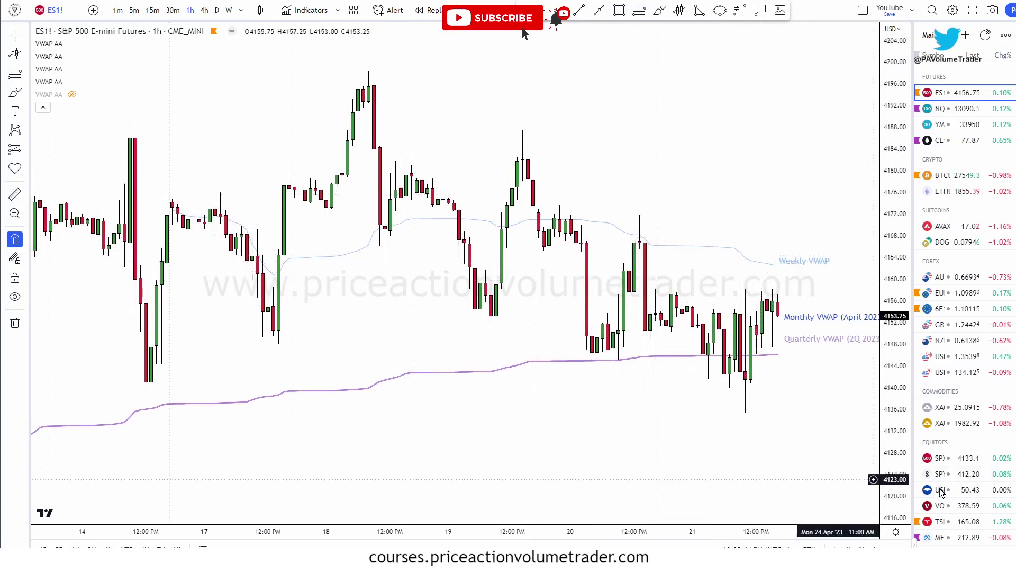
{"action": "left_click", "coordinate": [978, 524]}
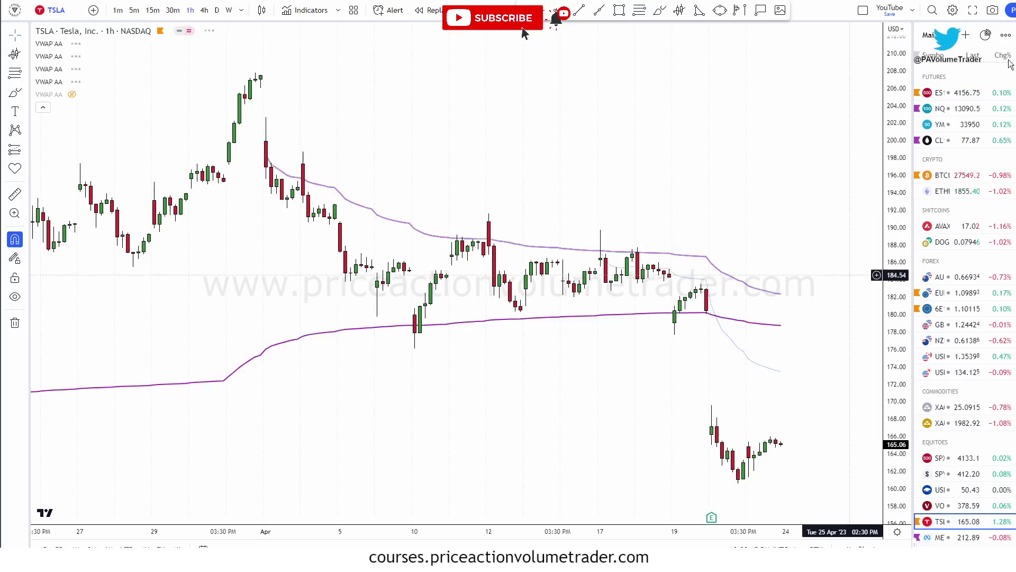
- Examine how TSLA's 1-hour price from February to April relates to the Yearly, Quarterly, Monthly and Weekly VWAPs
{"action": "scroll", "coordinate": [782, 175], "scroll_direction": "down", "scroll_amount": 5}
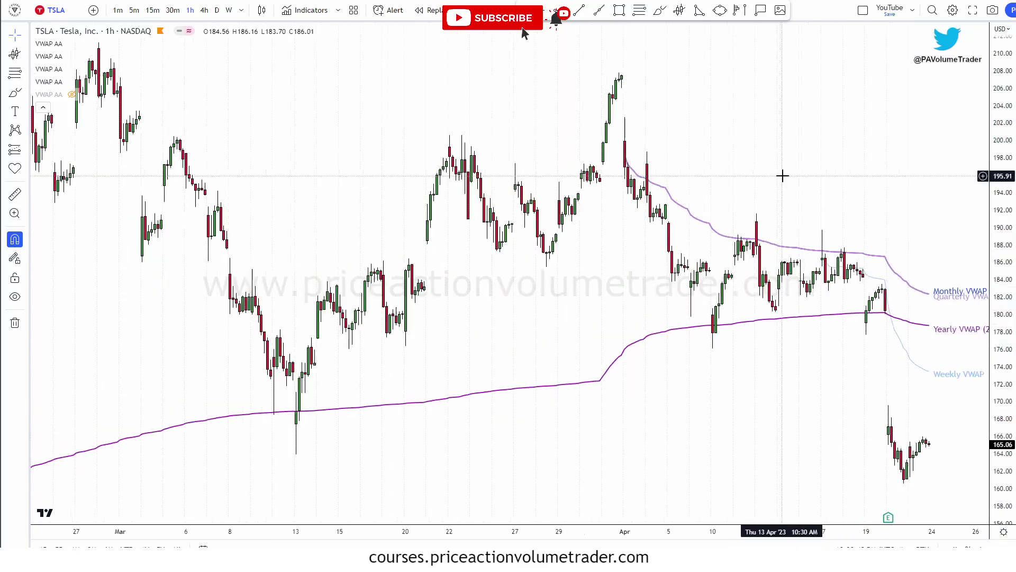
{"action": "scroll", "coordinate": [794, 166], "scroll_direction": "up", "scroll_amount": 2}
{"action": "left_click_drag", "start_coordinate": [782, 161], "coordinate": [696, 161]}
{"action": "scroll", "coordinate": [696, 161], "scroll_direction": "down", "scroll_amount": 6}
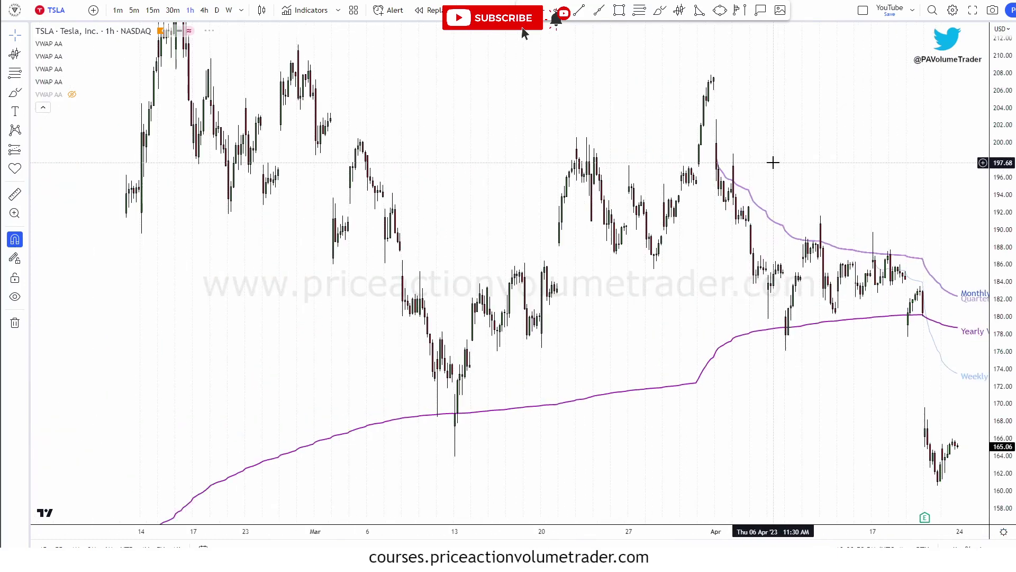
{"action": "left_click_drag", "start_coordinate": [1005, 113], "coordinate": [1006, 224]}
{"action": "left_click_drag", "start_coordinate": [865, 343], "coordinate": [684, 249]}
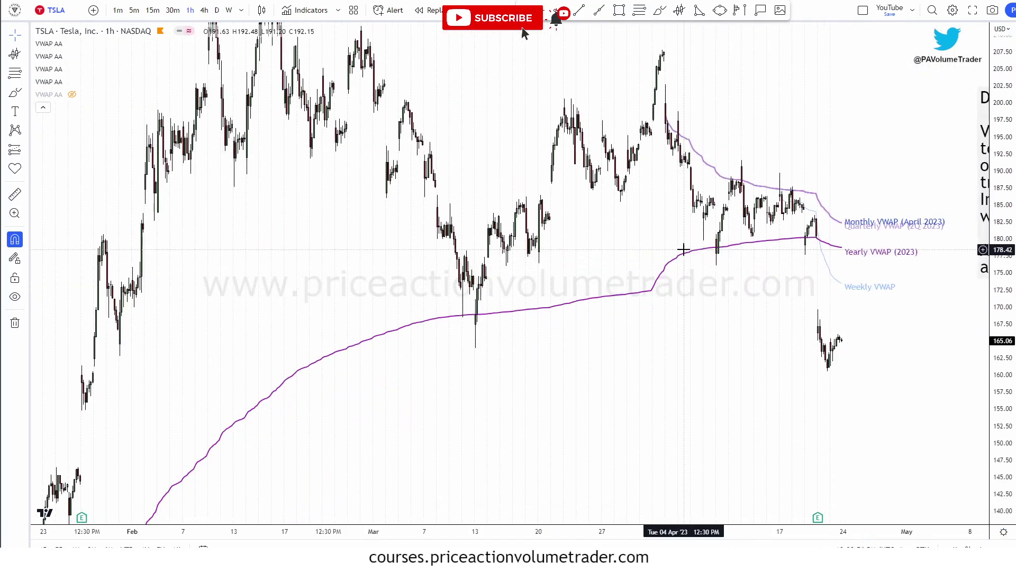
{"action": "scroll", "coordinate": [688, 358], "scroll_direction": "down", "scroll_amount": 3}
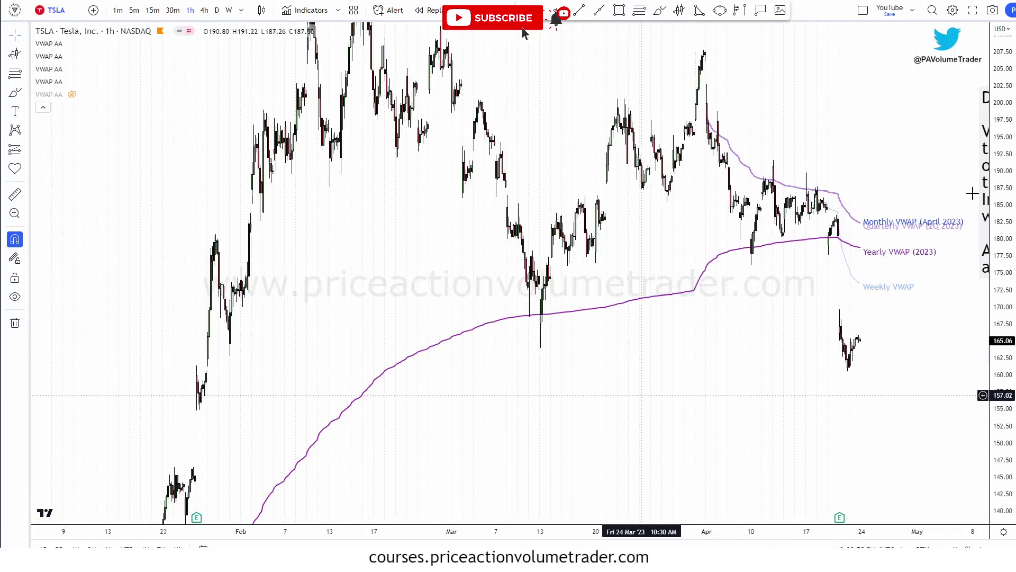
{"action": "left_click_drag", "start_coordinate": [884, 145], "coordinate": [741, 166]}
{"action": "left_click_drag", "start_coordinate": [911, 217], "coordinate": [1015, 195]}
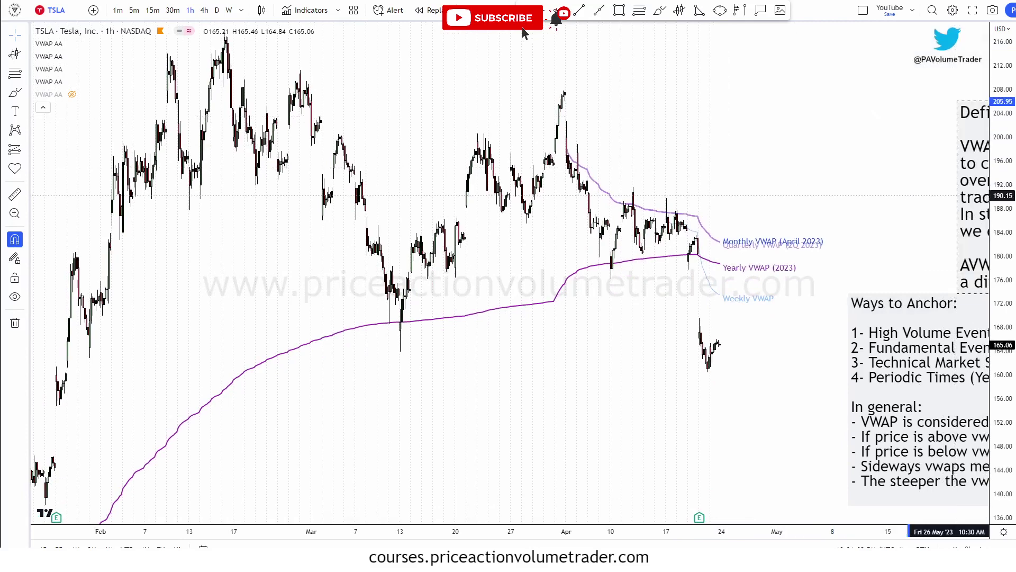
{"action": "left_click_drag", "start_coordinate": [819, 152], "coordinate": [868, 162]}
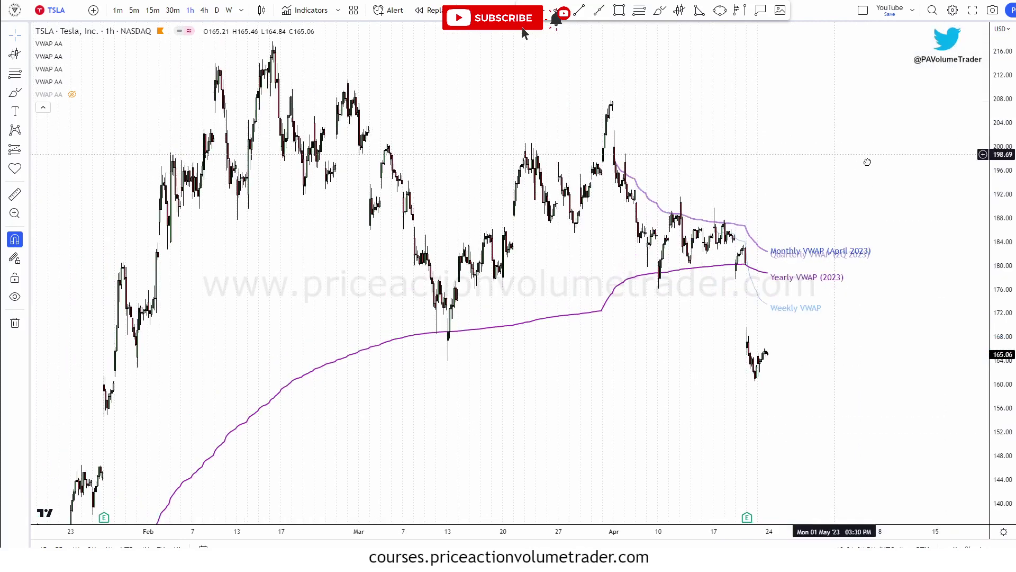
{"action": "scroll", "coordinate": [868, 162], "scroll_direction": "up", "scroll_amount": 5}
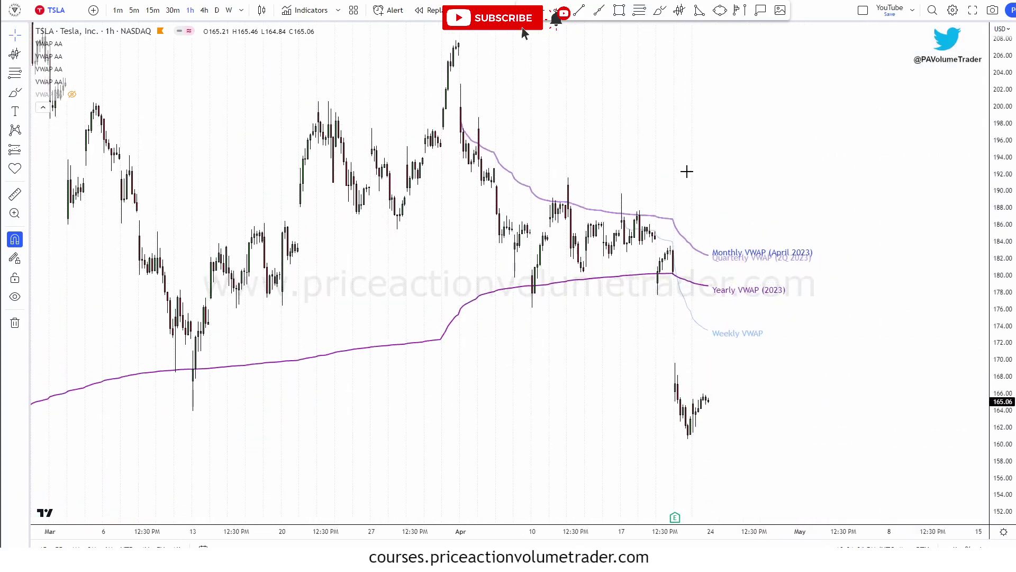
{"action": "scroll", "coordinate": [664, 168], "scroll_direction": "up", "scroll_amount": 3}
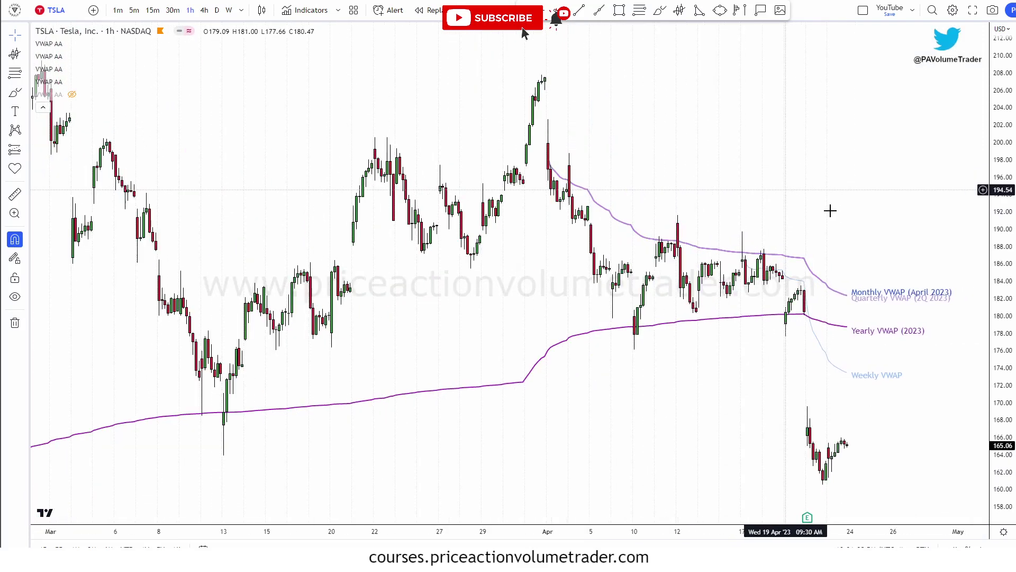
{"action": "left_click_drag", "start_coordinate": [817, 195], "coordinate": [816, 193]}
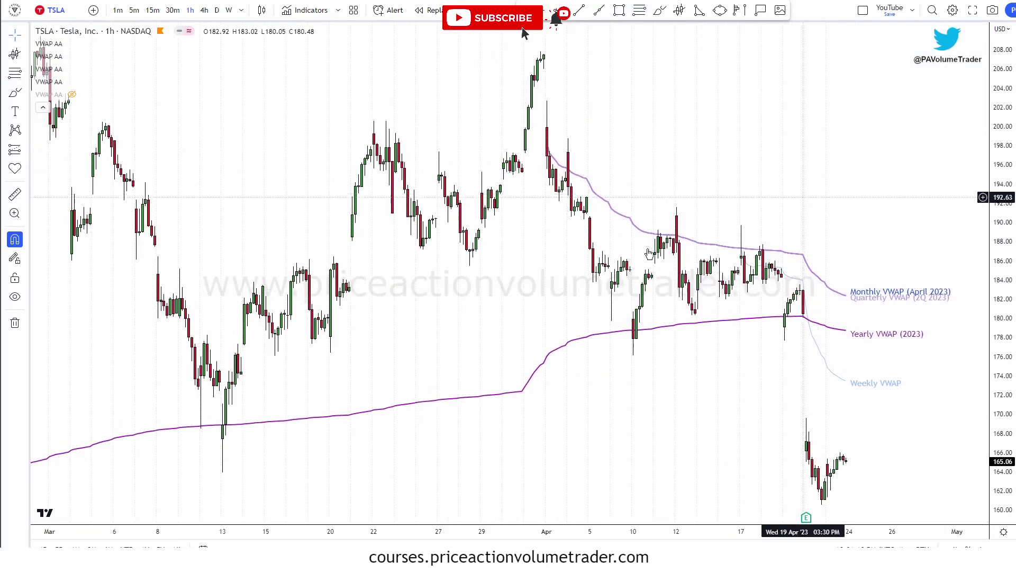
{"action": "left_click_drag", "start_coordinate": [709, 163], "coordinate": [767, 132]}
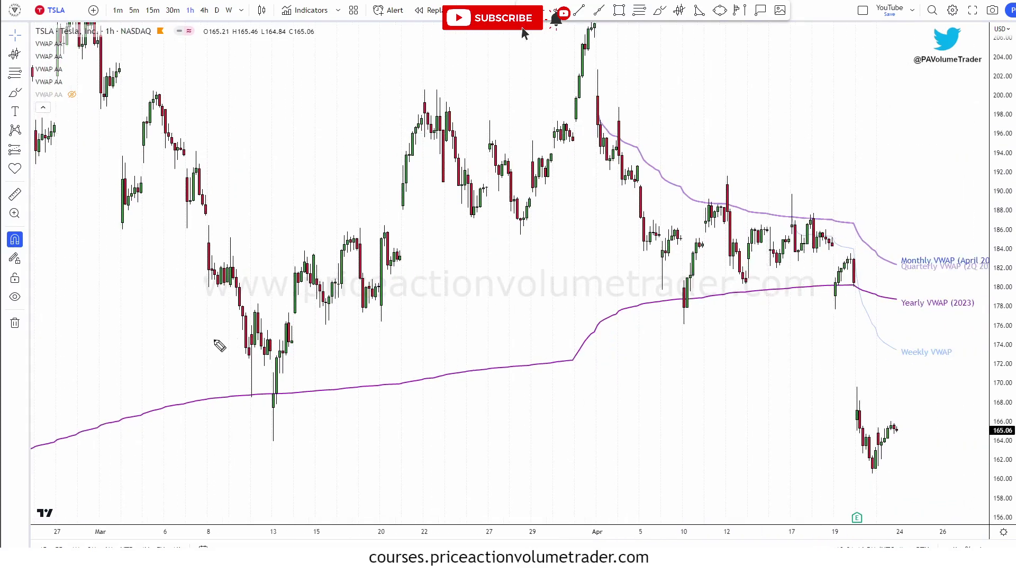
- Circle TSLA's Yearly VWAP around 1 March, mark price's first touch of it around 10 March, and clear the strokes
{"action": "mouse_move", "coordinate": [88, 422]}
{"action": "left_mouse_down"}
{"action": "mouse_move", "coordinate": [90, 437]}
{"action": "mouse_move", "coordinate": [129, 419]}
{"action": "left_mouse_up"}
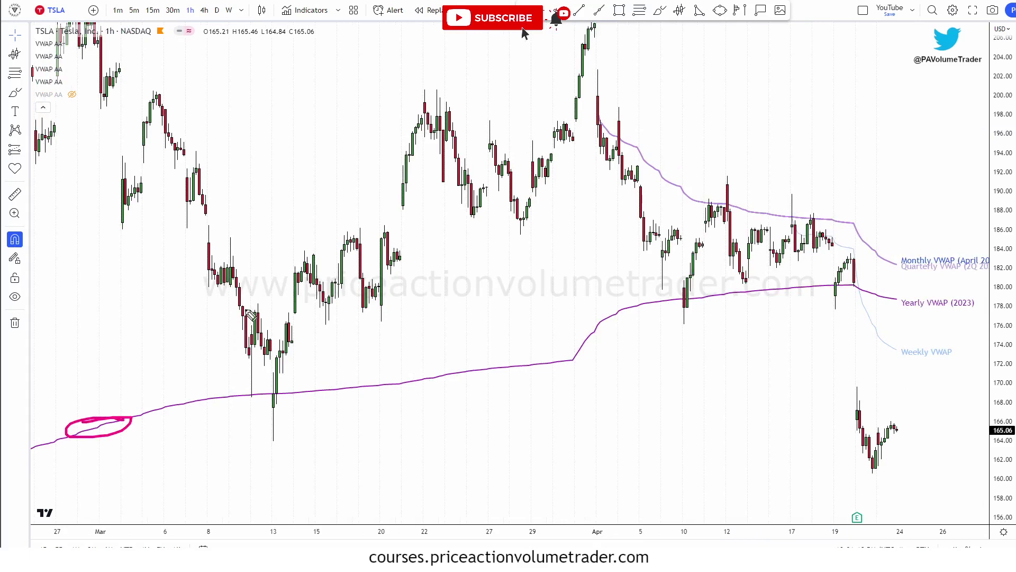
{"action": "mouse_move", "coordinate": [232, 385]}
{"action": "left_mouse_down"}
{"action": "mouse_move", "coordinate": [253, 396]}
{"action": "mouse_move", "coordinate": [261, 384]}
{"action": "left_mouse_up"}
{"action": "left_click_drag", "start_coordinate": [222, 393], "coordinate": [288, 394]}
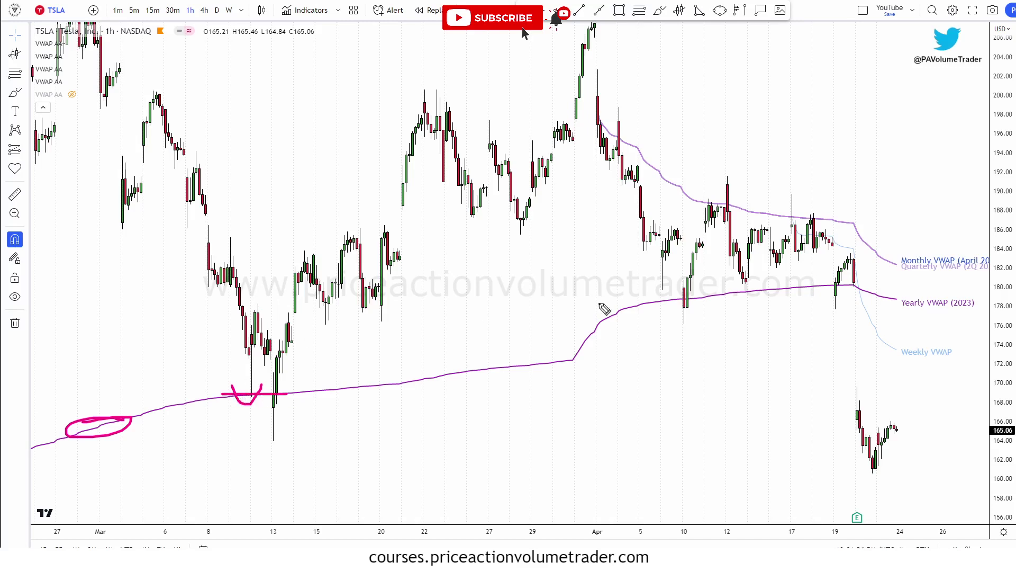
{"action": "key", "text": "ctrl+shift+7"}
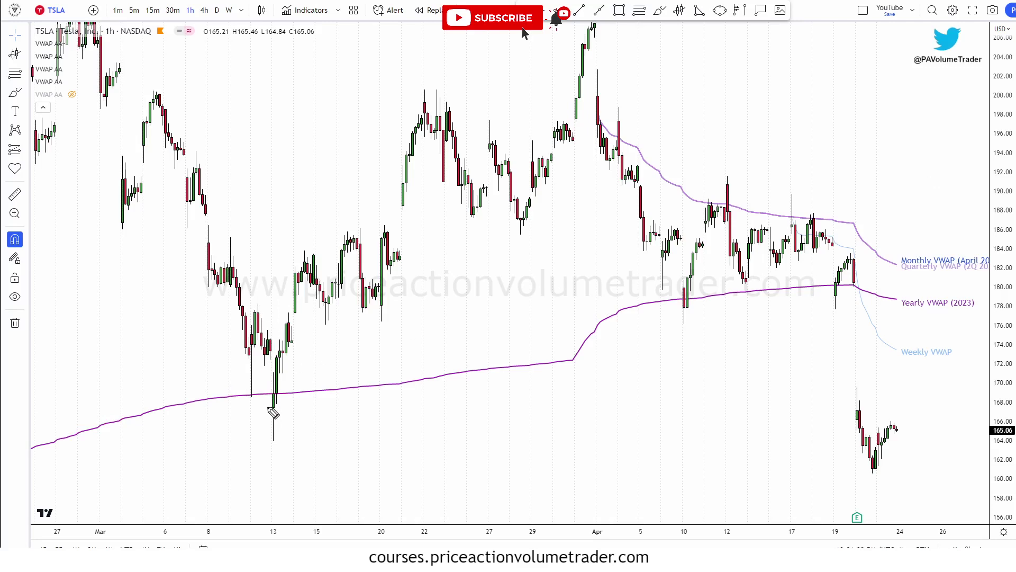
- Circle the 13 March candle below the Yearly VWAP, sketch the reclaim arrow and a crossed horizontal level beneath the line, and clear the drawings
{"action": "left_click_drag", "start_coordinate": [265, 410], "coordinate": [260, 416]}
{"action": "mouse_move", "coordinate": [274, 394]}
{"action": "left_mouse_down"}
{"action": "mouse_move", "coordinate": [278, 374]}
{"action": "mouse_move", "coordinate": [285, 381]}
{"action": "left_mouse_up"}
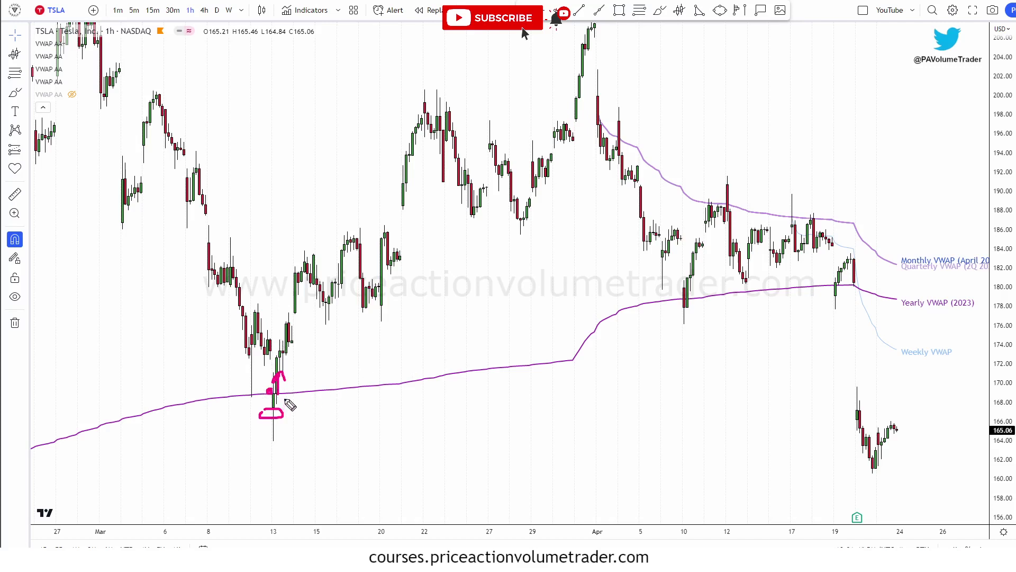
{"action": "mouse_move", "coordinate": [285, 399]}
{"action": "left_mouse_down"}
{"action": "mouse_move", "coordinate": [301, 402]}
{"action": "mouse_move", "coordinate": [282, 413]}
{"action": "mouse_move", "coordinate": [339, 402]}
{"action": "left_mouse_up"}
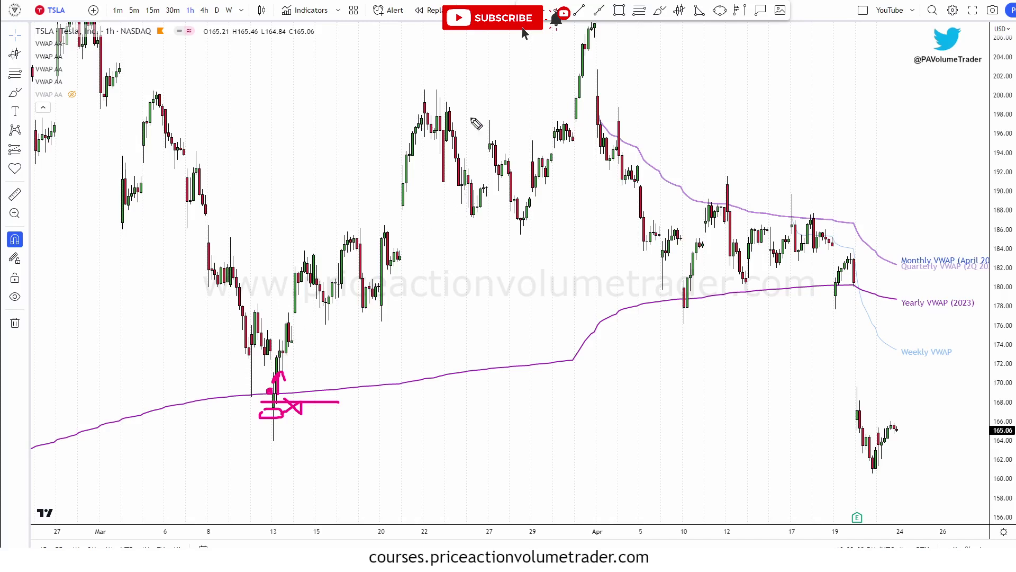
{"action": "key", "text": "Escape"}
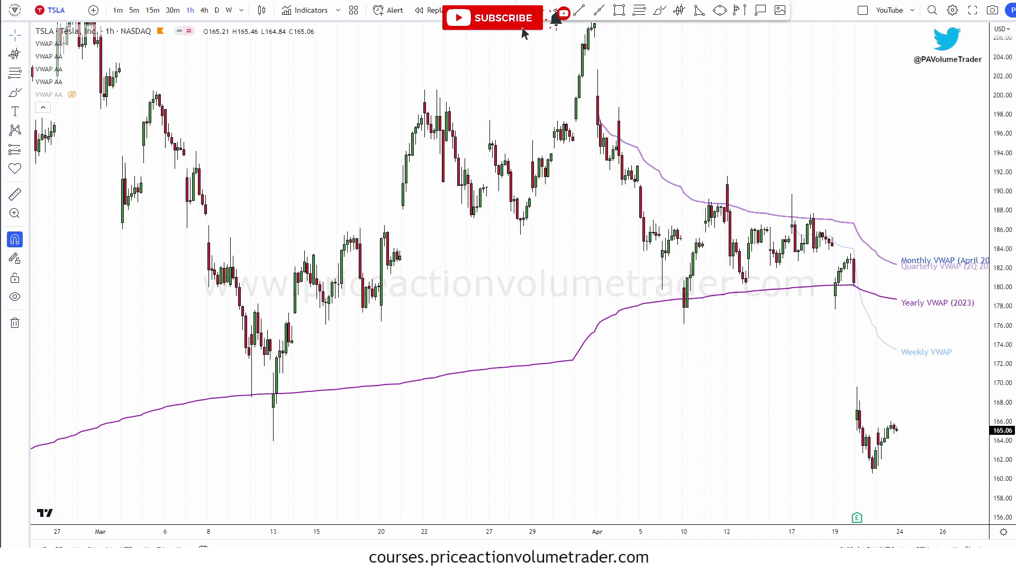
- Bring TSLA's April price action into view and raise the Monthly VWAP label clear of the Quarterly VWAP label
{"action": "scroll", "coordinate": [896, 71], "scroll_direction": "up", "scroll_amount": 2}
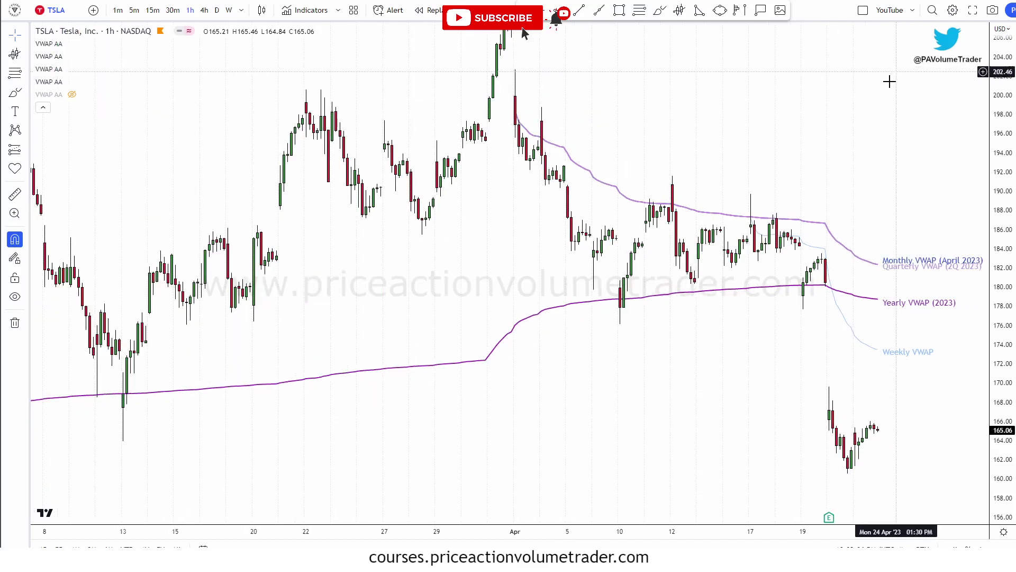
{"action": "left_click_drag", "start_coordinate": [838, 122], "coordinate": [760, 168]}
{"action": "left_click_drag", "start_coordinate": [1007, 126], "coordinate": [1007, 153]}
{"action": "left_click_drag", "start_coordinate": [866, 112], "coordinate": [824, 129]}
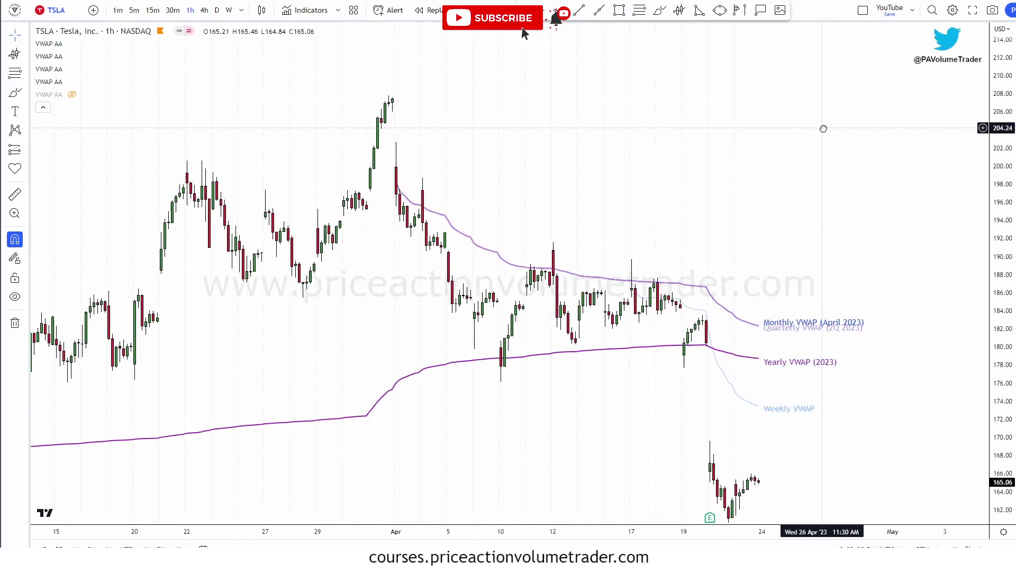
{"action": "left_click", "coordinate": [784, 324]}
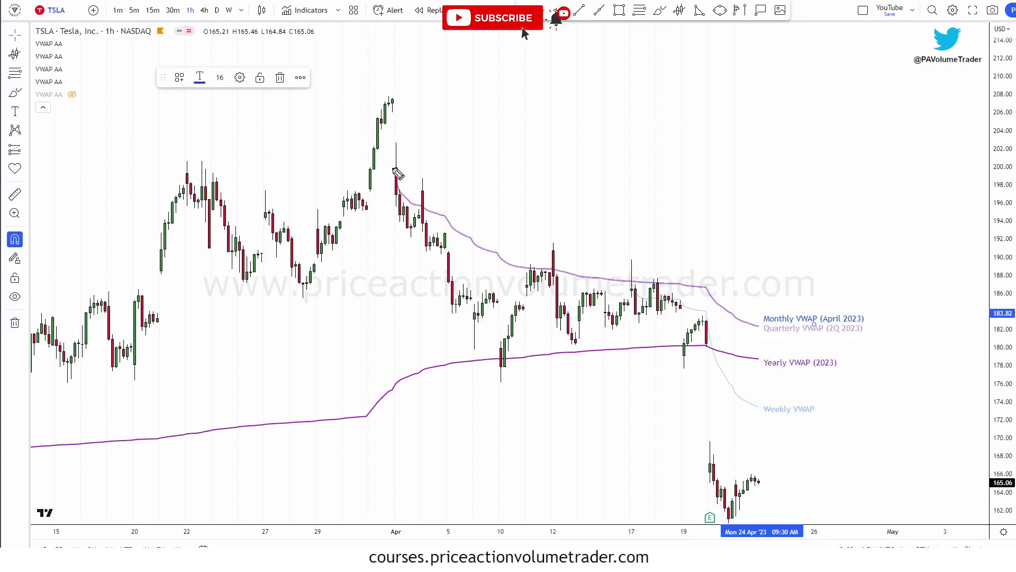
- Circle the Monthly VWAP's start at the beginning of April, mark price's three tests of it between 11 and 18 April, and clear the strokes
{"action": "left_click_drag", "start_coordinate": [396, 168], "coordinate": [391, 171]}
{"action": "mouse_move", "coordinate": [515, 263]}
{"action": "left_mouse_down"}
{"action": "mouse_move", "coordinate": [541, 256]}
{"action": "mouse_move", "coordinate": [554, 273]}
{"action": "left_mouse_up"}
{"action": "left_click_drag", "start_coordinate": [610, 280], "coordinate": [634, 280]}
{"action": "left_click_drag", "start_coordinate": [640, 282], "coordinate": [668, 282]}
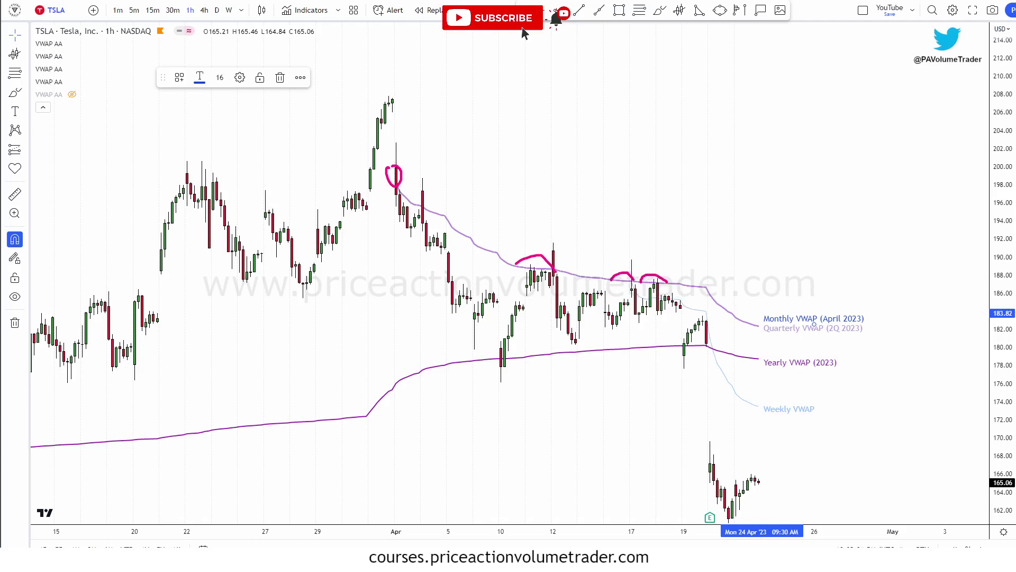
{"action": "key", "text": "Escape"}
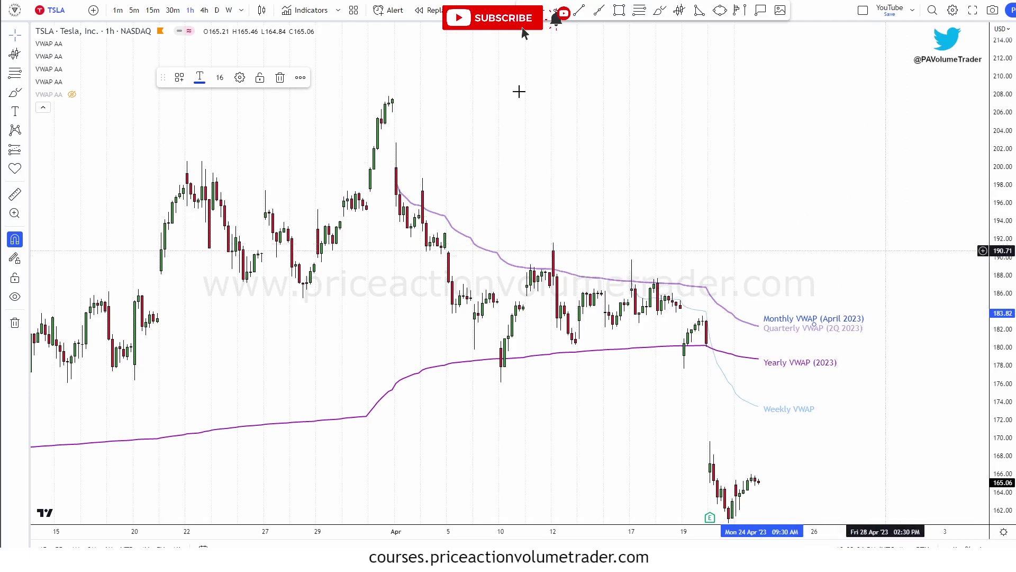
- Bring up the Ways to Anchor notes beyond the TSLA price data and review the listed anchoring methods
{"action": "left_click_drag", "start_coordinate": [599, 154], "coordinate": [260, 57]}
{"action": "left_click_drag", "start_coordinate": [731, 315], "coordinate": [164, 231]}
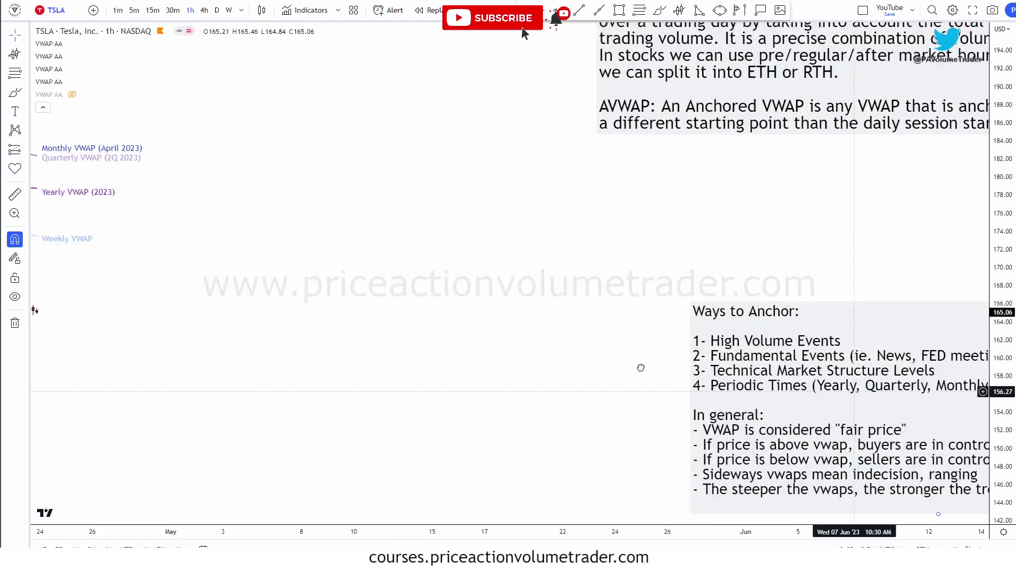
{"action": "left_click_drag", "start_coordinate": [866, 384], "coordinate": [413, 384]}
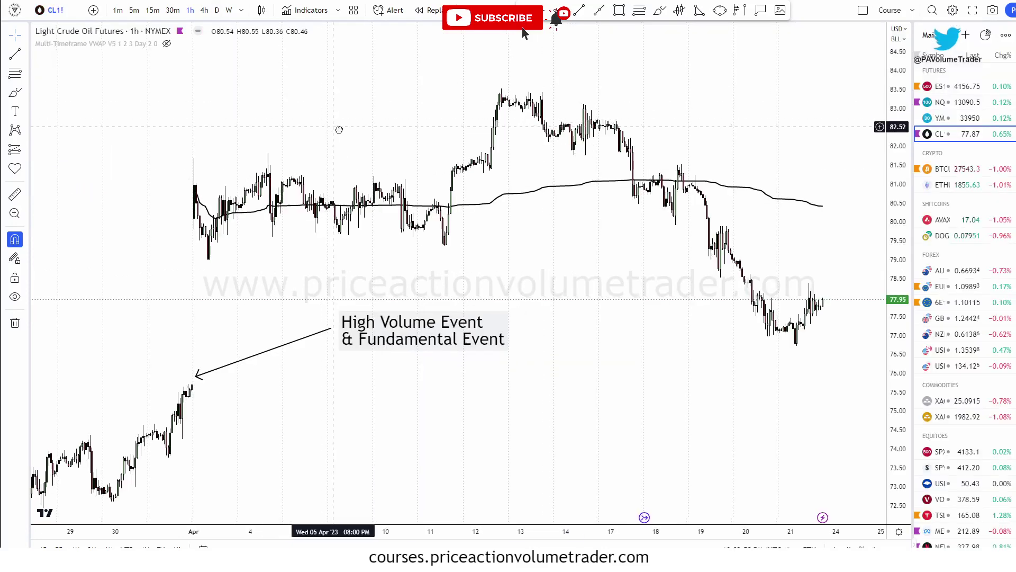
- Hide the watchlist beside the CL1! chart and frame April's price action with the High Volume Event & Fundamental Event note
{"action": "left_click", "coordinate": [1015, 35]}
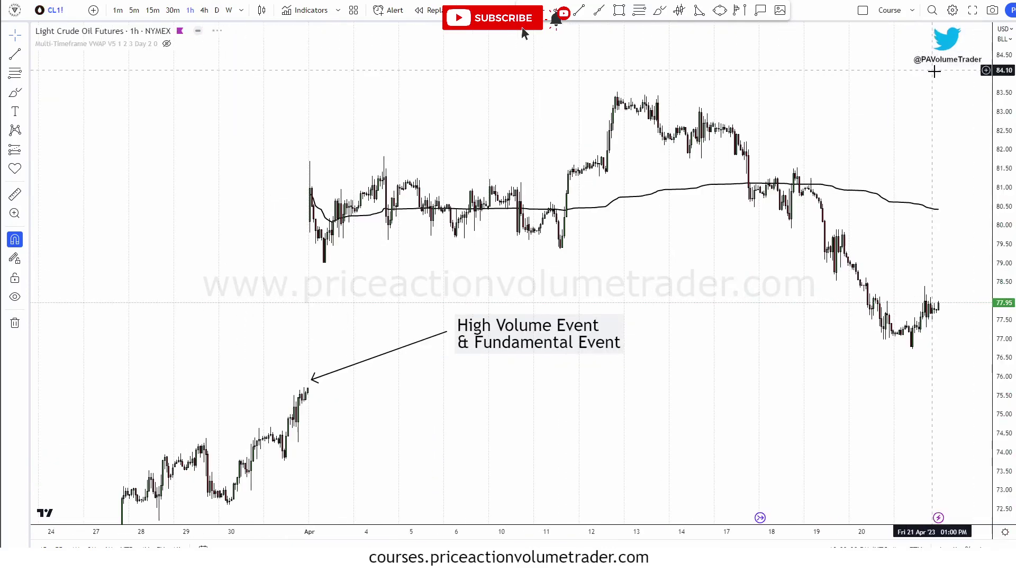
{"action": "left_click_drag", "start_coordinate": [893, 69], "coordinate": [862, 76]}
{"action": "scroll", "coordinate": [861, 73], "scroll_direction": "up", "scroll_amount": 1}
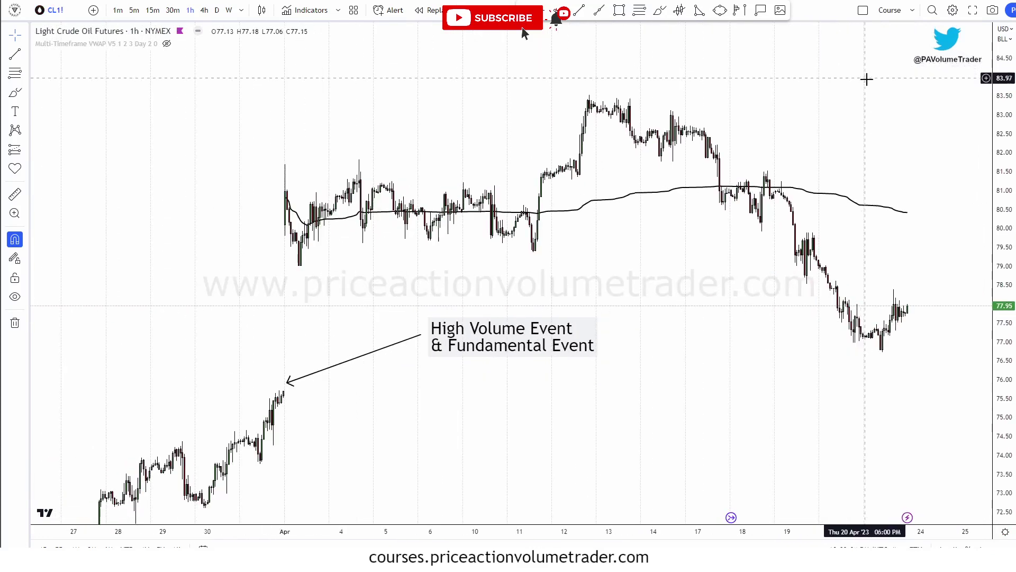
{"action": "scroll", "coordinate": [841, 78], "scroll_direction": "down", "scroll_amount": 1}
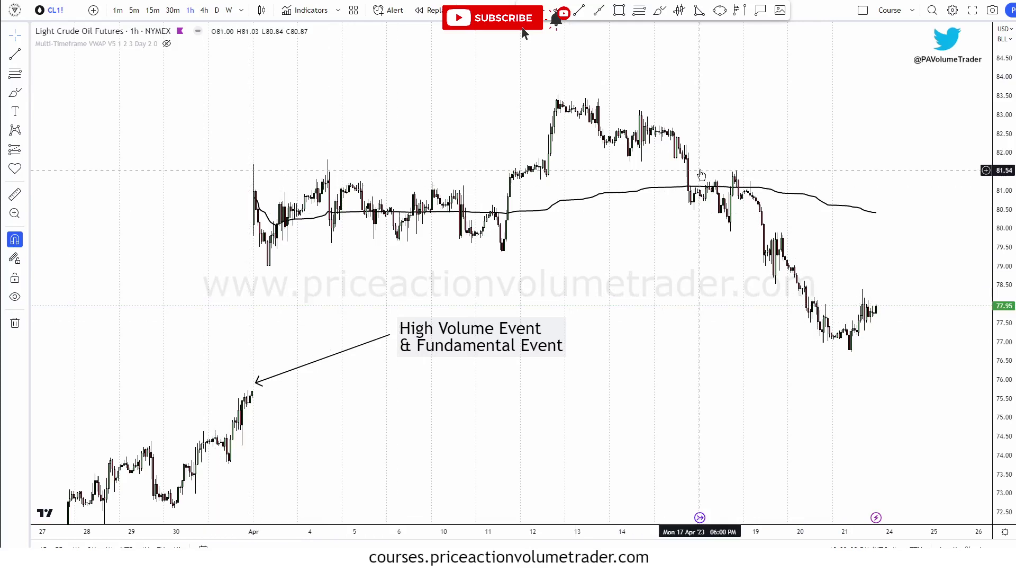
{"action": "left_click_drag", "start_coordinate": [803, 111], "coordinate": [802, 107]}
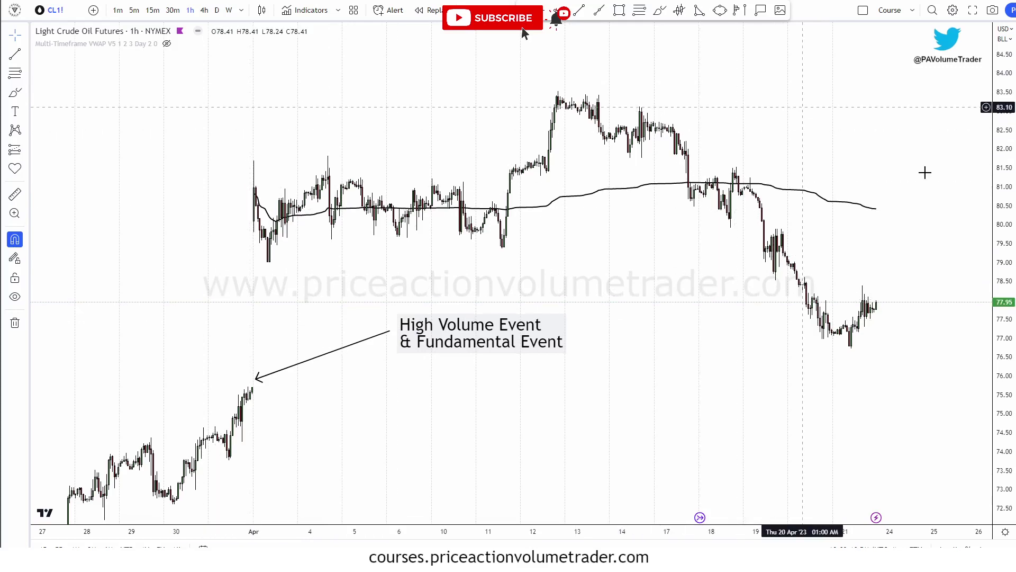
{"action": "left_click_drag", "start_coordinate": [873, 163], "coordinate": [883, 140]}
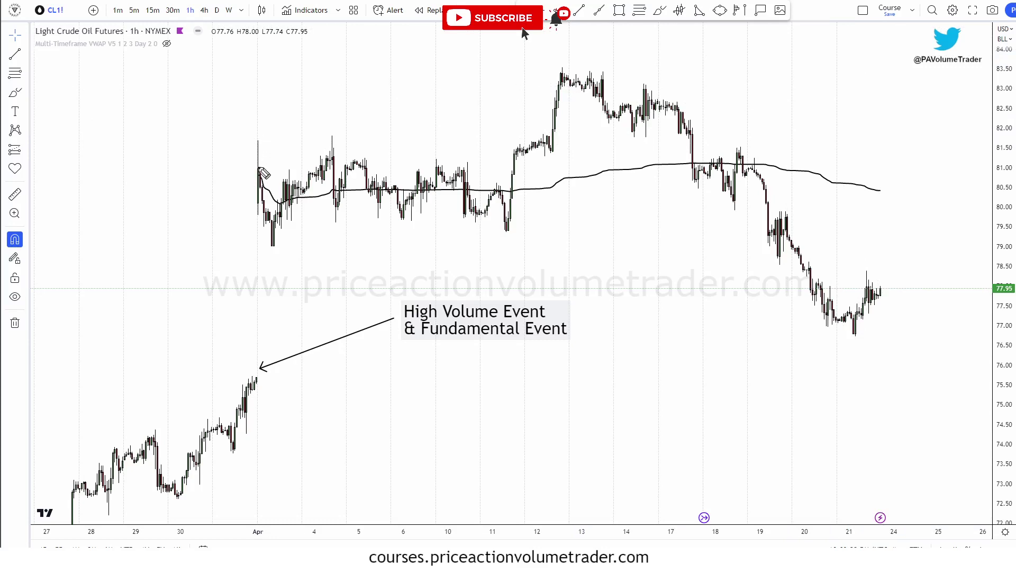
- Mark CL1!'s price gap at the start of April, compare it under Regular and Electronic trading hours, and clear the strokes
{"action": "mouse_move", "coordinate": [249, 372]}
{"action": "left_mouse_down"}
{"action": "mouse_move", "coordinate": [244, 395]}
{"action": "mouse_move", "coordinate": [257, 377]}
{"action": "left_mouse_up"}
{"action": "mouse_move", "coordinate": [251, 191]}
{"action": "left_mouse_down"}
{"action": "mouse_move", "coordinate": [256, 209]}
{"action": "mouse_move", "coordinate": [260, 196]}
{"action": "left_mouse_up"}
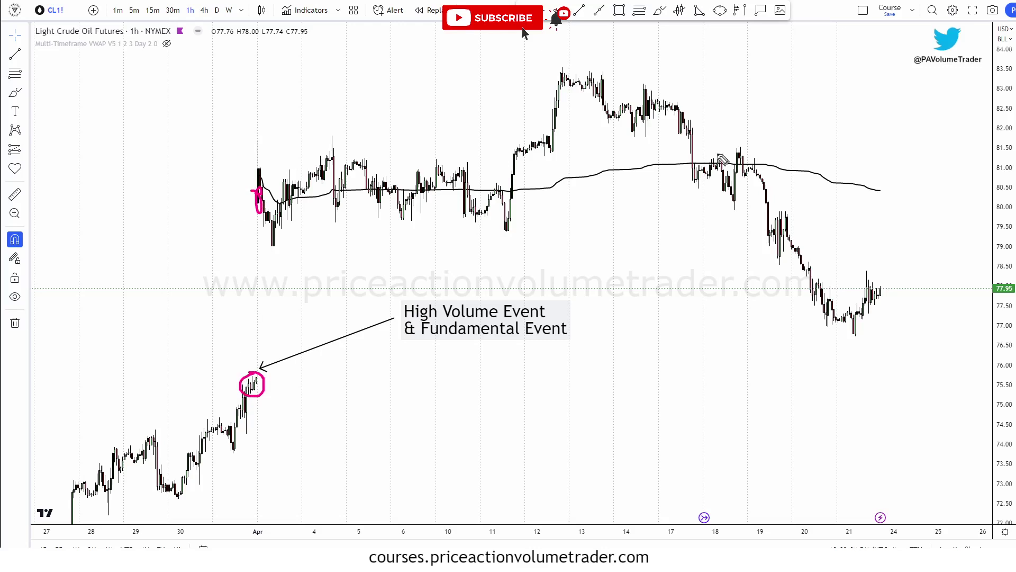
{"action": "left_click", "coordinate": [919, 546]}
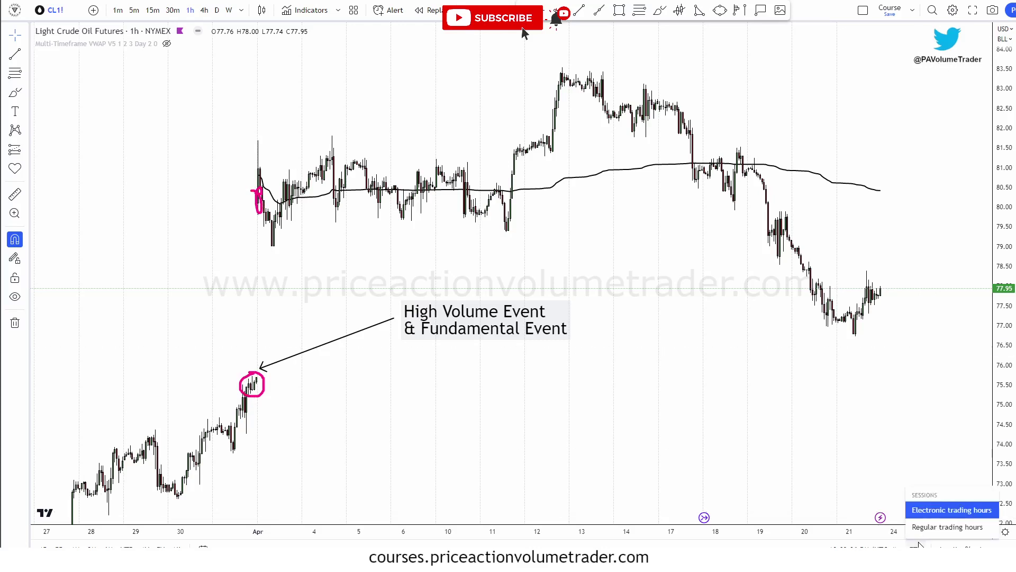
{"action": "left_click", "coordinate": [942, 527]}
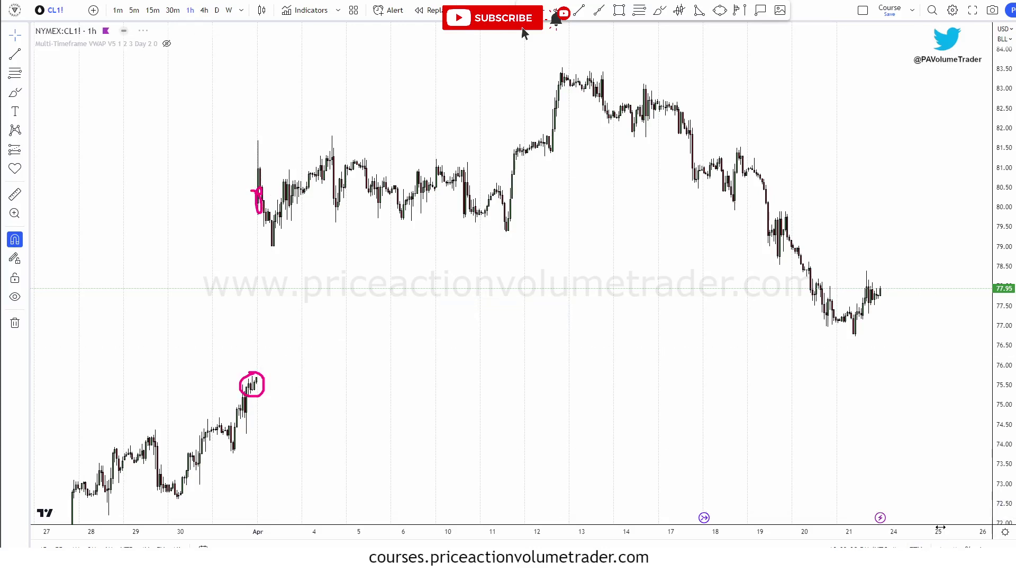
{"action": "left_click", "coordinate": [917, 546]}
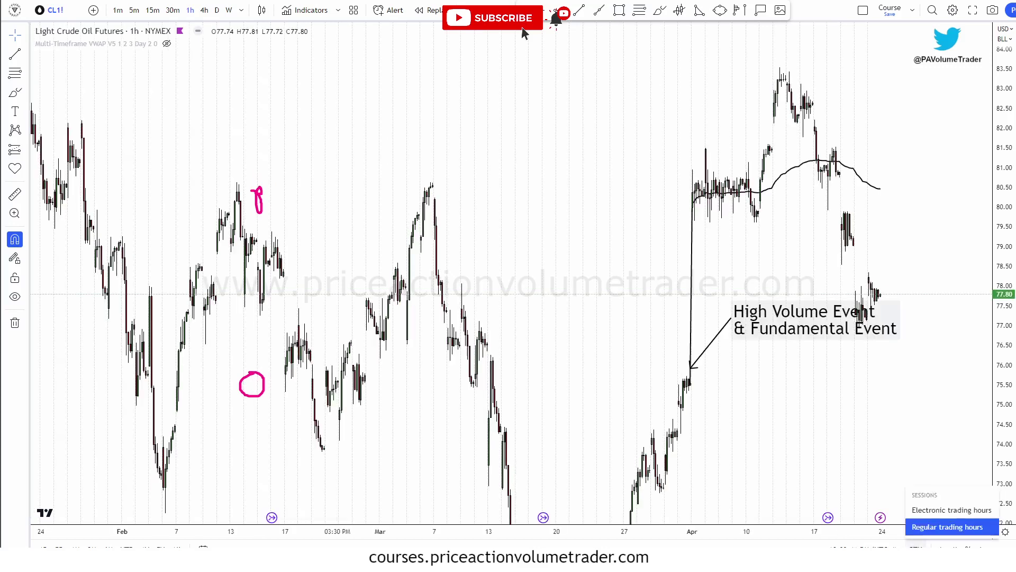
{"action": "left_click", "coordinate": [932, 511]}
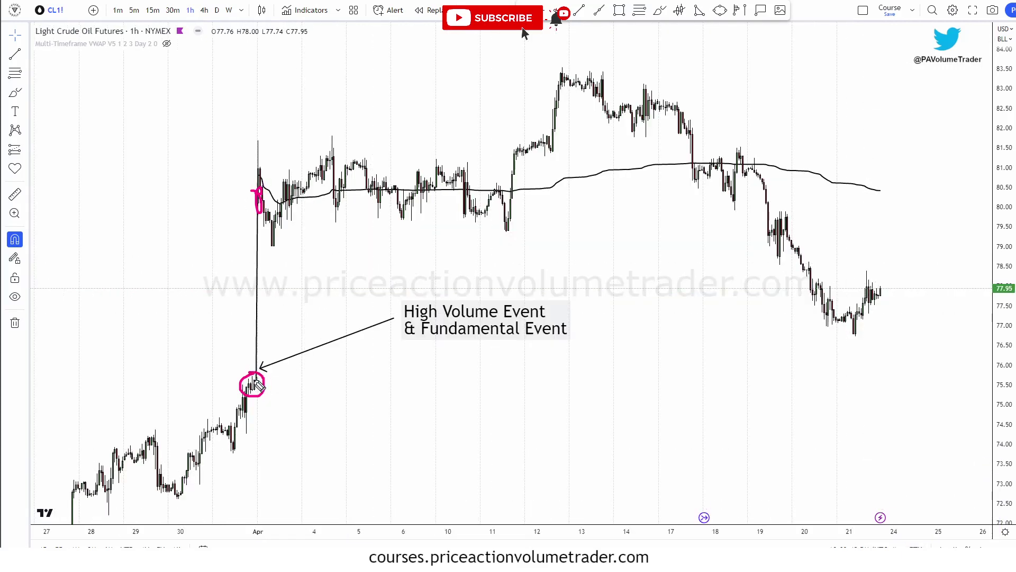
{"action": "mouse_move", "coordinate": [258, 372]}
{"action": "left_mouse_down"}
{"action": "mouse_move", "coordinate": [198, 322]}
{"action": "mouse_move", "coordinate": [261, 219]}
{"action": "left_mouse_up"}
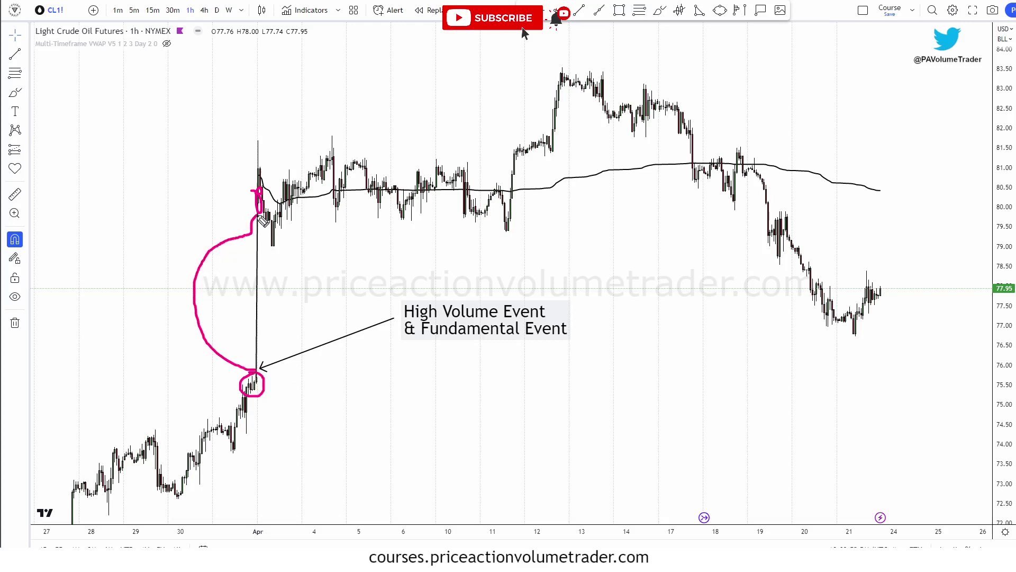
{"action": "key", "text": "e"}
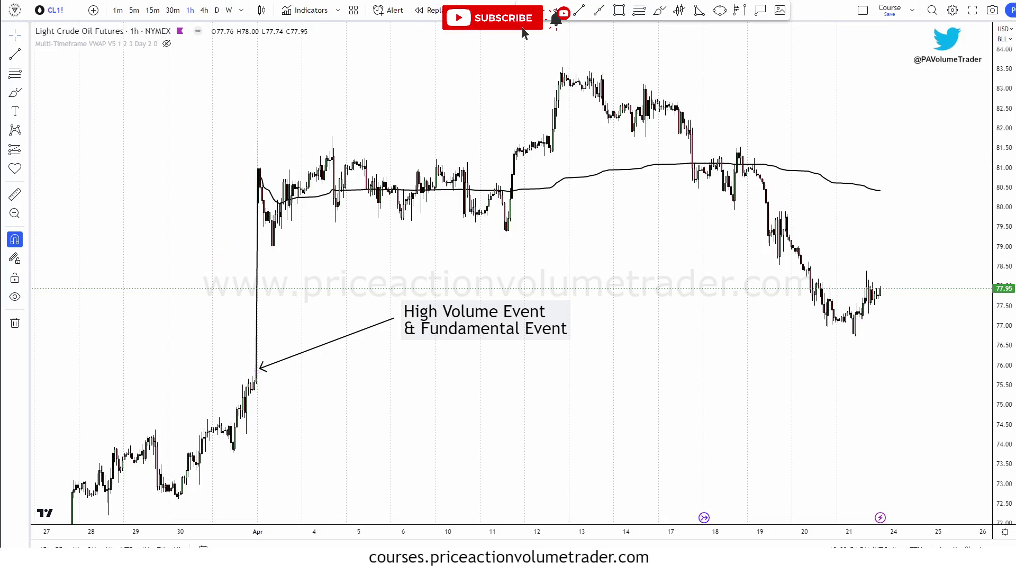
- Circle the VWAP anchor after the gap, trace price ranging around the flat VWAP and its breakout around 12 April, and clear the drawings
{"action": "mouse_move", "coordinate": [257, 179]}
{"action": "left_mouse_down"}
{"action": "mouse_move", "coordinate": [248, 192]}
{"action": "mouse_move", "coordinate": [253, 172]}
{"action": "left_mouse_up"}
{"action": "left_click_drag", "start_coordinate": [268, 196], "coordinate": [528, 189]}
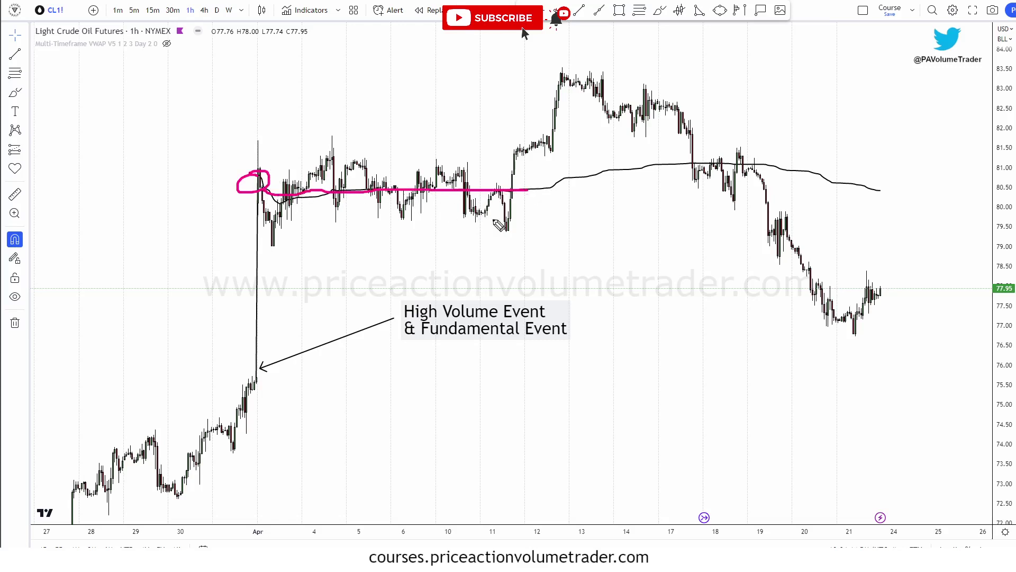
{"action": "mouse_move", "coordinate": [276, 168]}
{"action": "left_mouse_down"}
{"action": "mouse_move", "coordinate": [296, 200]}
{"action": "mouse_move", "coordinate": [342, 178]}
{"action": "mouse_move", "coordinate": [406, 214]}
{"action": "mouse_move", "coordinate": [463, 209]}
{"action": "mouse_move", "coordinate": [510, 171]}
{"action": "left_mouse_up"}
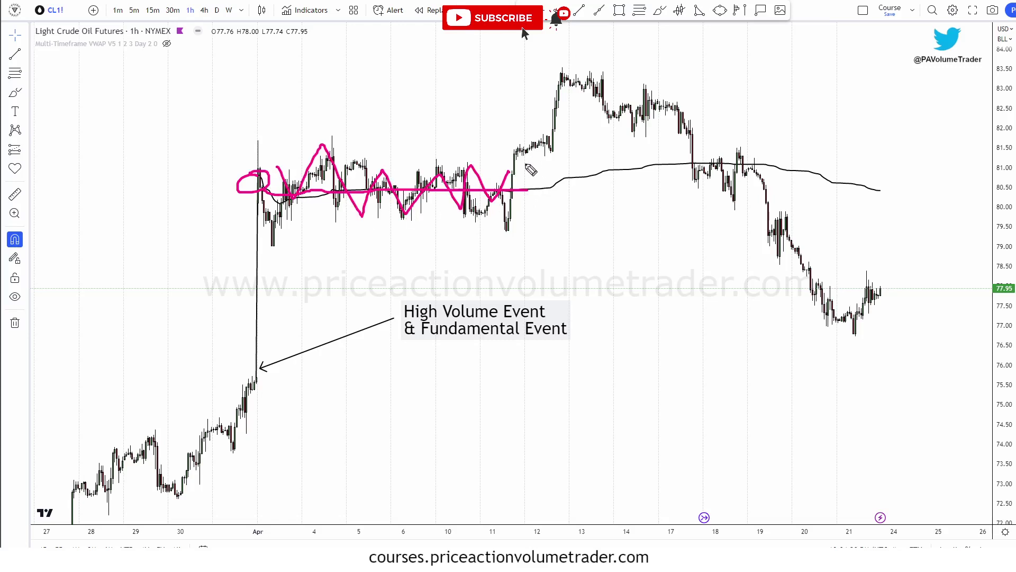
{"action": "left_click_drag", "start_coordinate": [517, 189], "coordinate": [573, 119]}
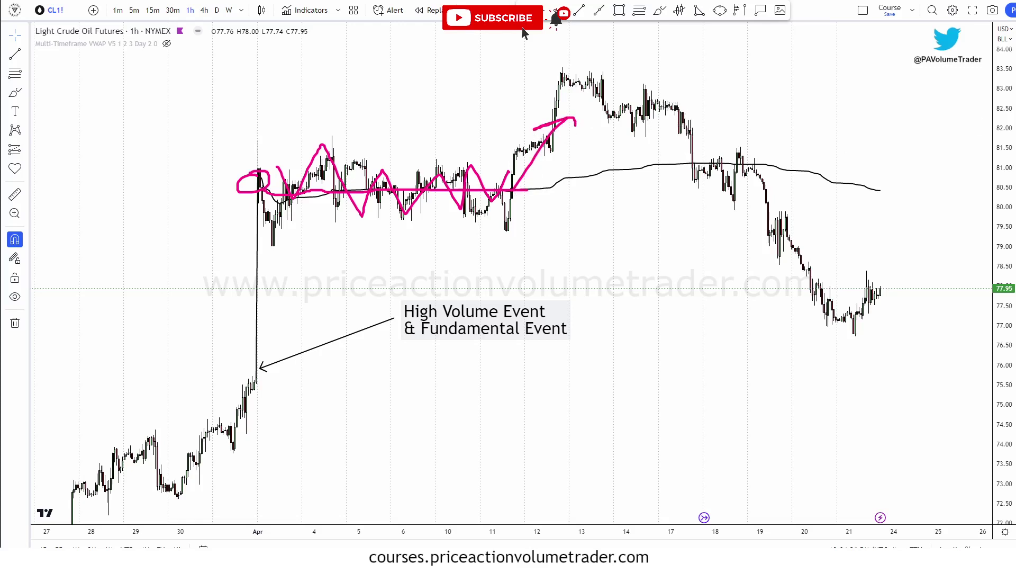
{"action": "key", "text": "ctrl+shift+7"}
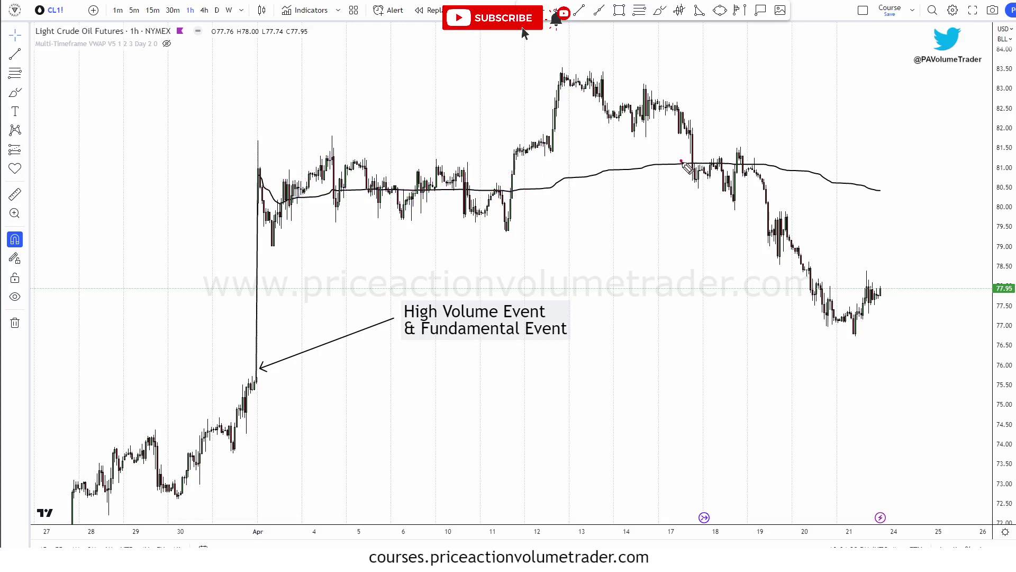
- Mark price's retests of the anchored VWAP between 17 and 19 April, clear the strokes and enlarge that period
{"action": "left_click_drag", "start_coordinate": [682, 161], "coordinate": [699, 159]}
{"action": "left_click_drag", "start_coordinate": [702, 175], "coordinate": [724, 163]}
{"action": "mouse_move", "coordinate": [735, 181]}
{"action": "left_mouse_down"}
{"action": "mouse_move", "coordinate": [741, 154]}
{"action": "mouse_move", "coordinate": [742, 176]}
{"action": "mouse_move", "coordinate": [769, 162]}
{"action": "mouse_move", "coordinate": [748, 170]}
{"action": "mouse_move", "coordinate": [757, 162]}
{"action": "left_mouse_up"}
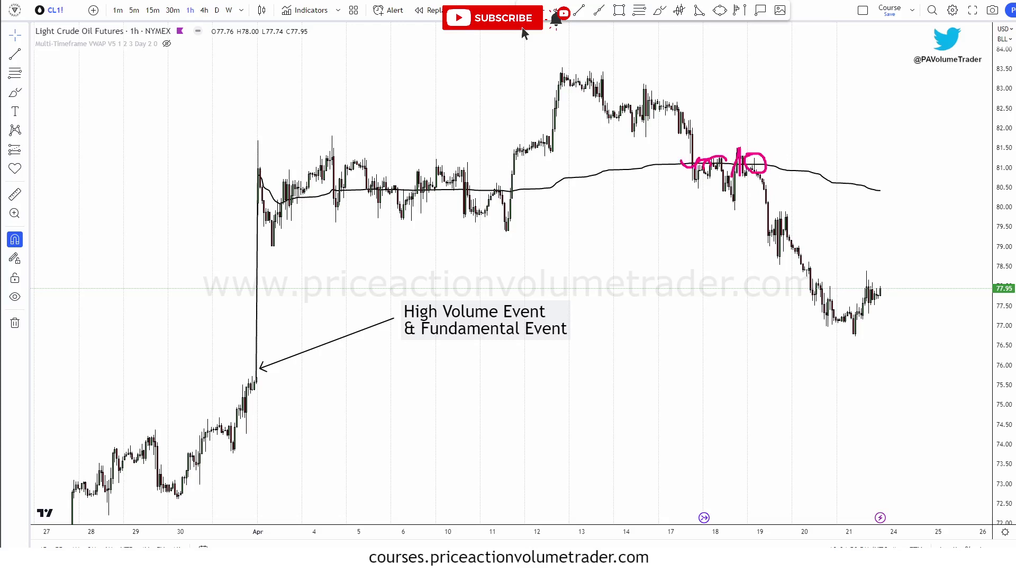
{"action": "scroll", "coordinate": [975, 115], "scroll_direction": "up", "scroll_amount": 5}
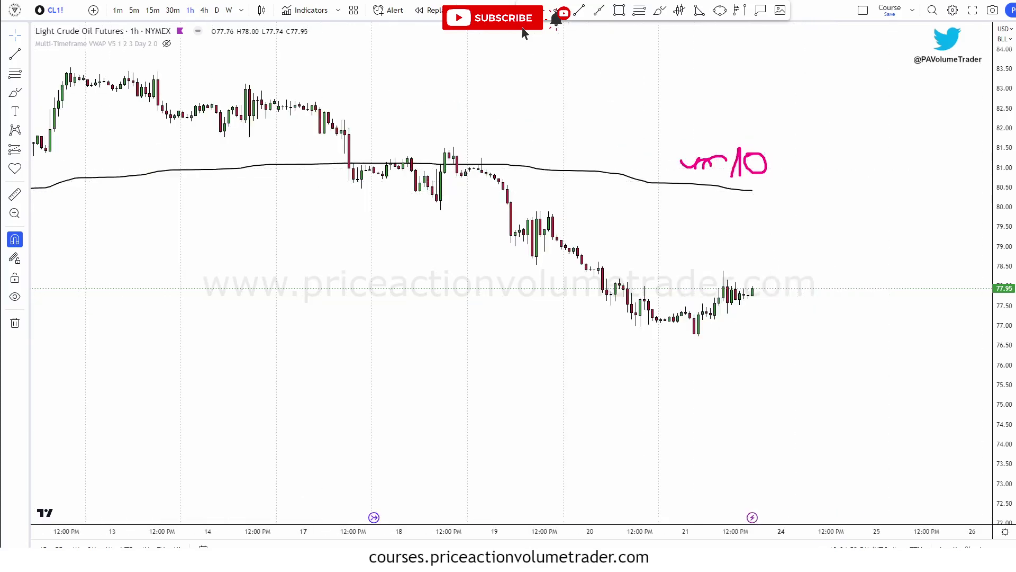
{"action": "left_click_drag", "start_coordinate": [889, 177], "coordinate": [999, 157]}
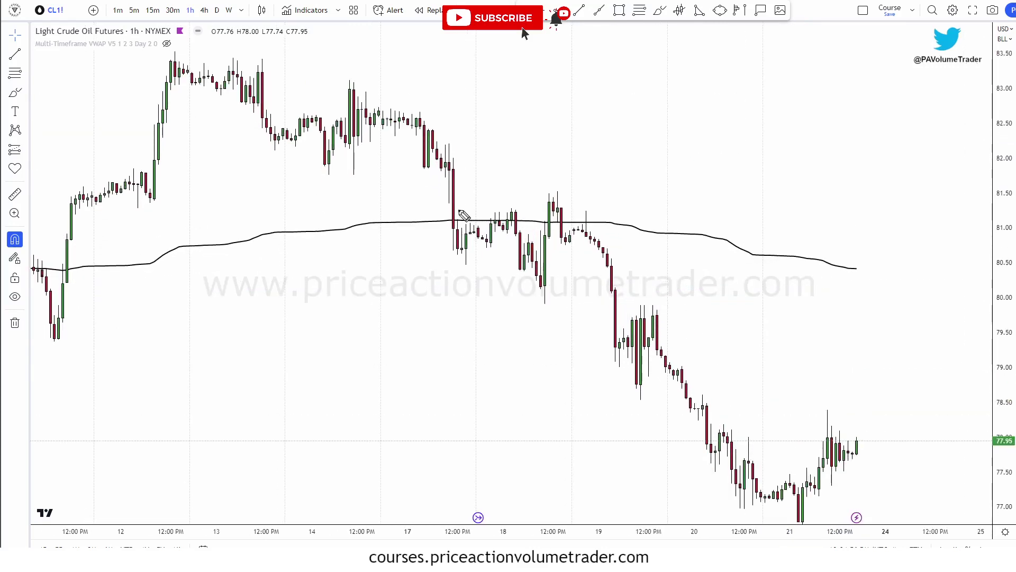
- Outline the enlarged VWAP retests from 17 to 18 April, circle the last rejection wick and mark a crossed horizontal level at its high
{"action": "mouse_move", "coordinate": [456, 221]}
{"action": "left_mouse_down"}
{"action": "mouse_move", "coordinate": [541, 207]}
{"action": "mouse_move", "coordinate": [545, 227]}
{"action": "mouse_move", "coordinate": [561, 189]}
{"action": "mouse_move", "coordinate": [568, 214]}
{"action": "mouse_move", "coordinate": [572, 197]}
{"action": "left_mouse_up"}
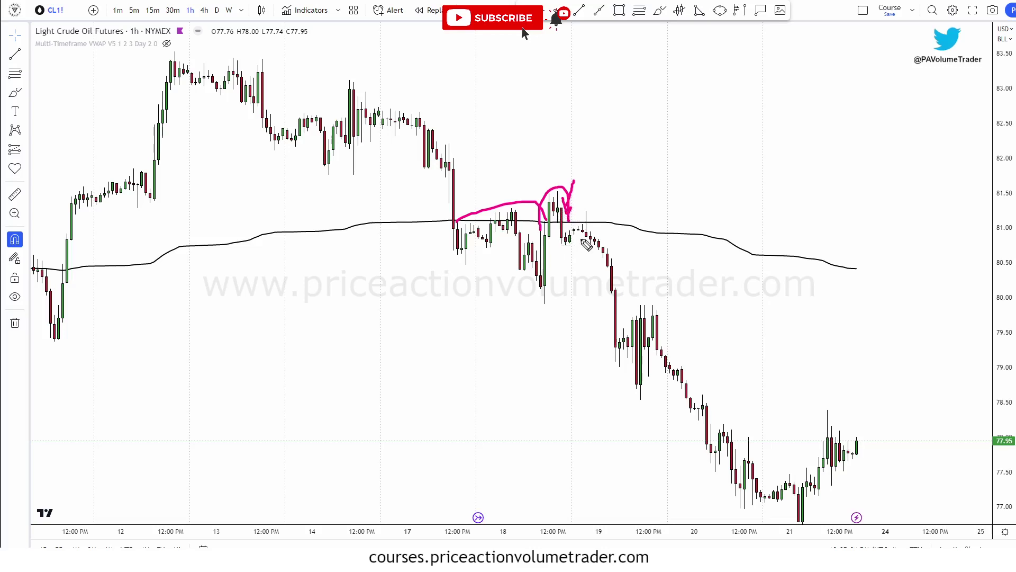
{"action": "mouse_move", "coordinate": [587, 208]}
{"action": "left_mouse_down"}
{"action": "mouse_move", "coordinate": [572, 237]}
{"action": "mouse_move", "coordinate": [594, 215]}
{"action": "left_mouse_up"}
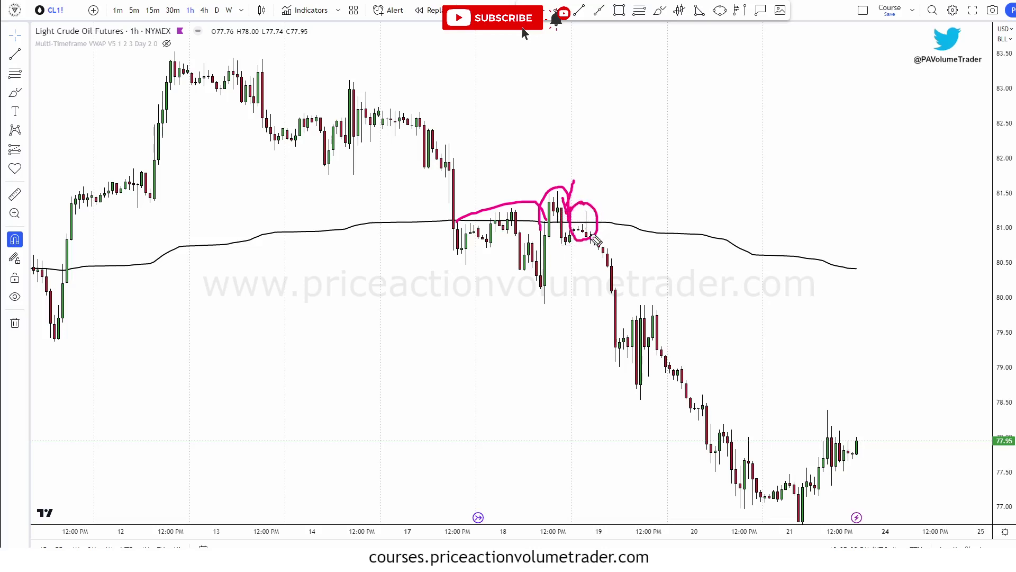
{"action": "mouse_move", "coordinate": [573, 209]}
{"action": "left_mouse_down"}
{"action": "mouse_move", "coordinate": [635, 209]}
{"action": "mouse_move", "coordinate": [594, 204]}
{"action": "left_mouse_up"}
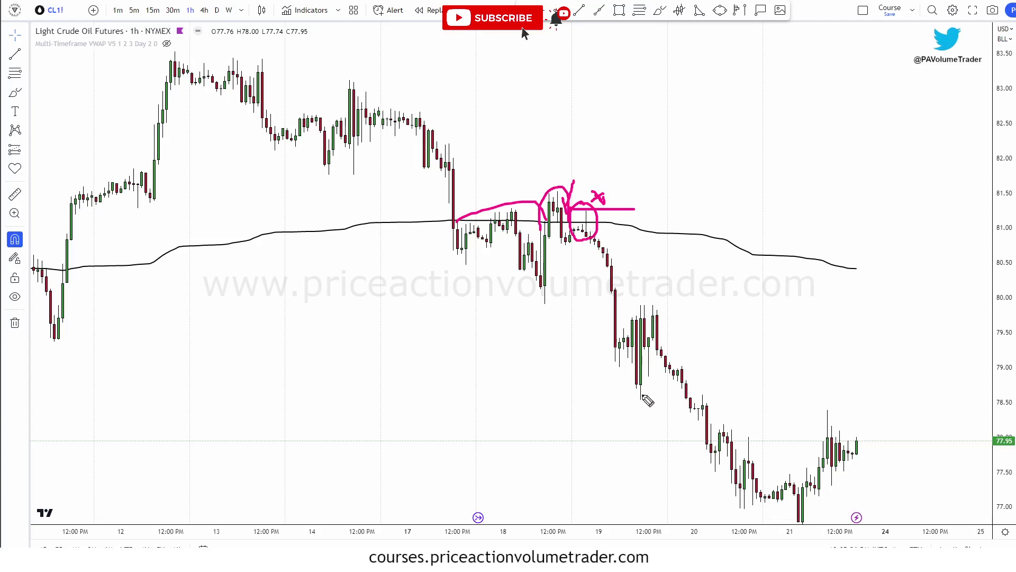
- Clear the crude oil strokes, circle NQ1!'s 22 March Fed meeting move and VWAP anchor, and point out the Anchored VWAP tool
{"action": "key", "text": "Escape"}
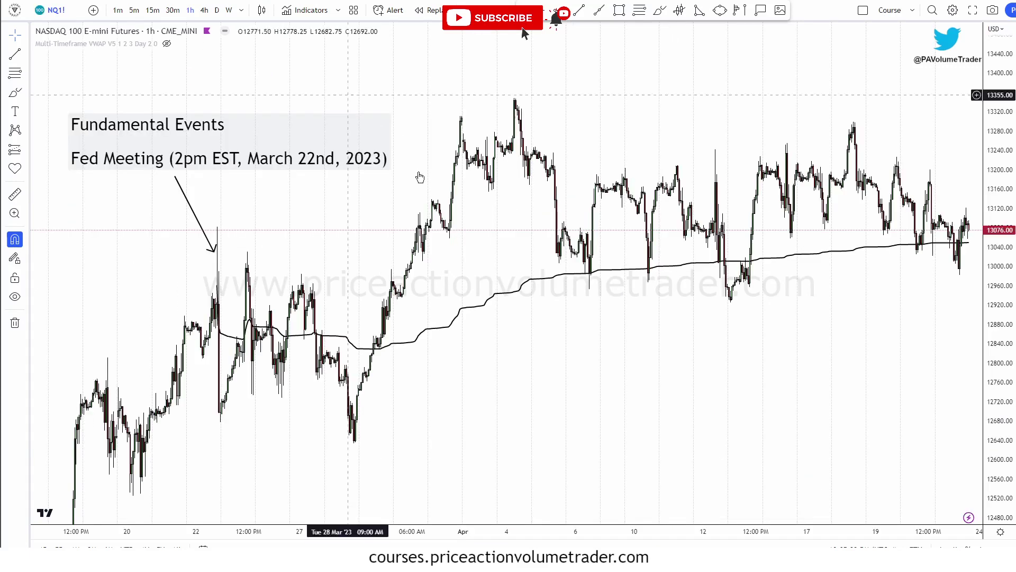
{"action": "left_click_drag", "start_coordinate": [721, 102], "coordinate": [660, 104]}
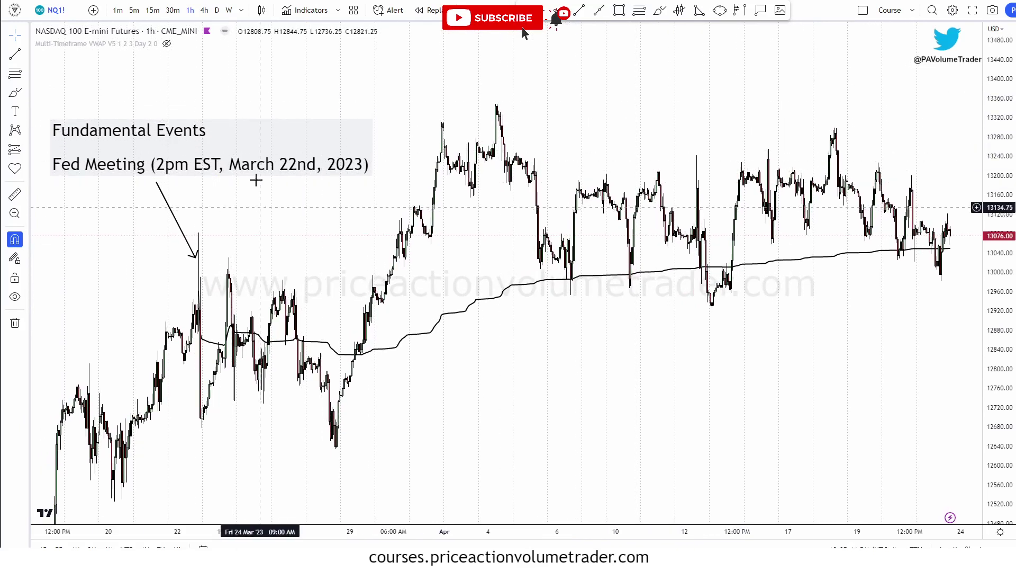
{"action": "left_click_drag", "start_coordinate": [499, 97], "coordinate": [496, 97]}
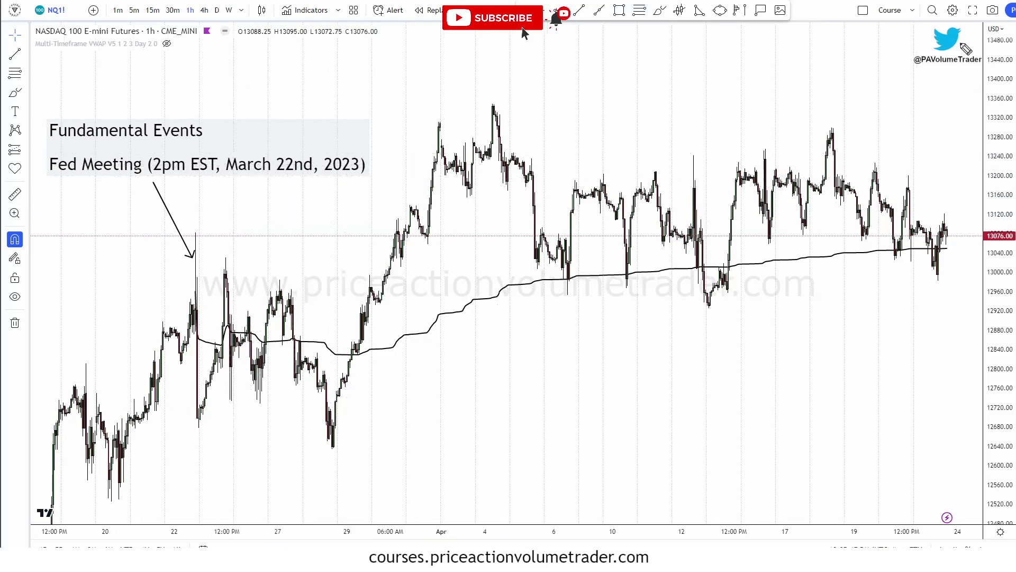
{"action": "mouse_move", "coordinate": [205, 229]}
{"action": "left_mouse_down"}
{"action": "mouse_move", "coordinate": [186, 346]}
{"action": "mouse_move", "coordinate": [214, 352]}
{"action": "mouse_move", "coordinate": [203, 227]}
{"action": "left_mouse_up"}
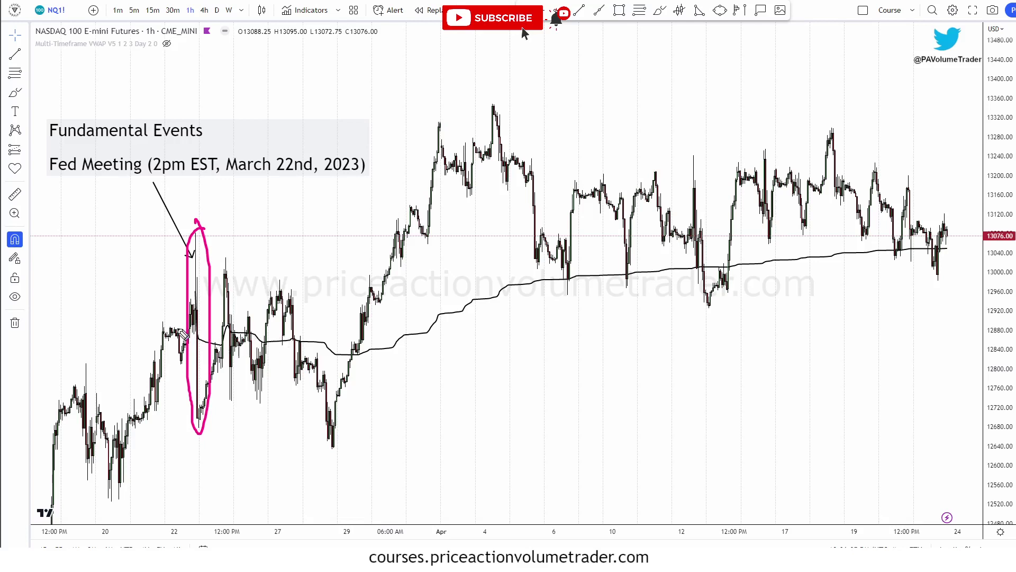
{"action": "mouse_move", "coordinate": [183, 334]}
{"action": "left_mouse_down"}
{"action": "mouse_move", "coordinate": [225, 338]}
{"action": "mouse_move", "coordinate": [191, 323]}
{"action": "mouse_move", "coordinate": [211, 332]}
{"action": "left_mouse_up"}
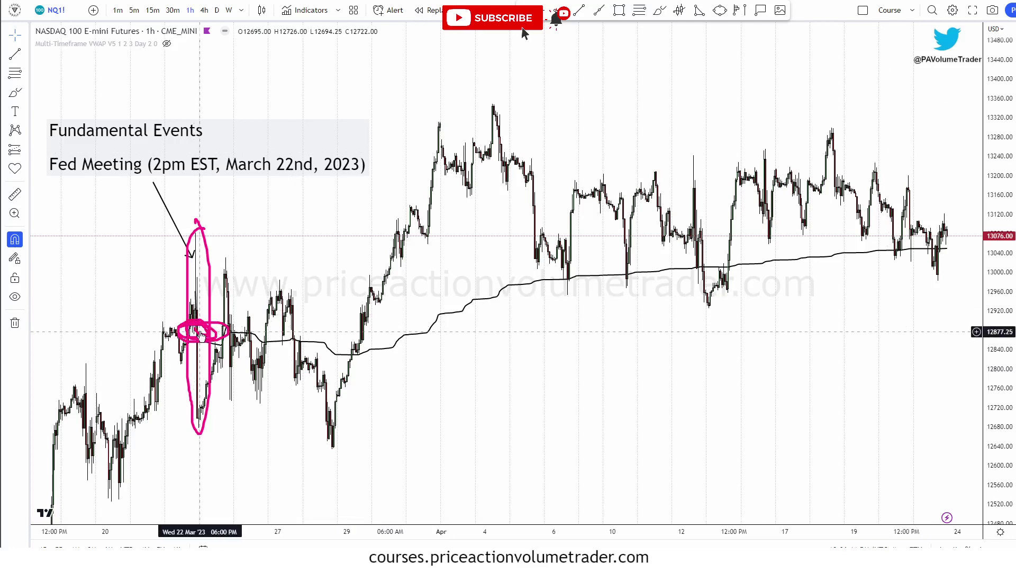
{"action": "left_click", "coordinate": [26, 54]}
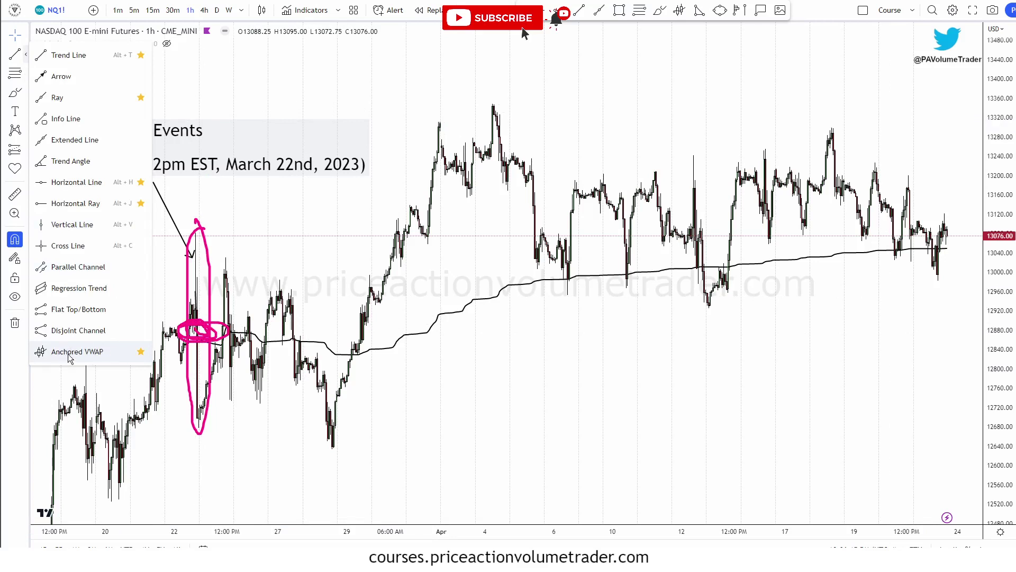
{"action": "left_click", "coordinate": [545, 363]}
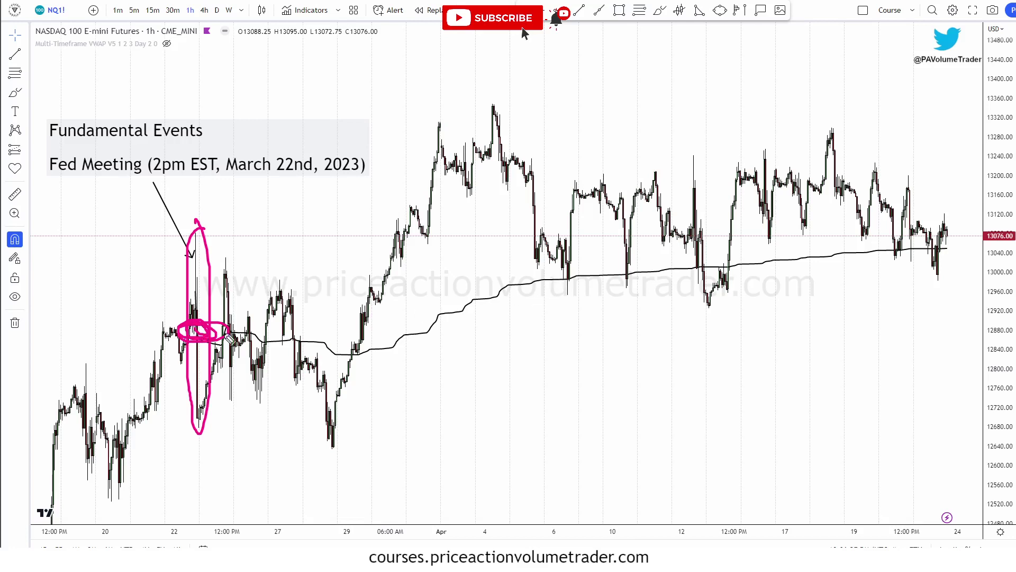
- Underline NQ1!'s retests of the Fed-anchored VWAP from early to late April, including the deeper dip below it around 12 April
{"action": "mouse_move", "coordinate": [540, 279]}
{"action": "left_mouse_down"}
{"action": "mouse_move", "coordinate": [575, 290]}
{"action": "mouse_move", "coordinate": [702, 272]}
{"action": "left_mouse_up"}
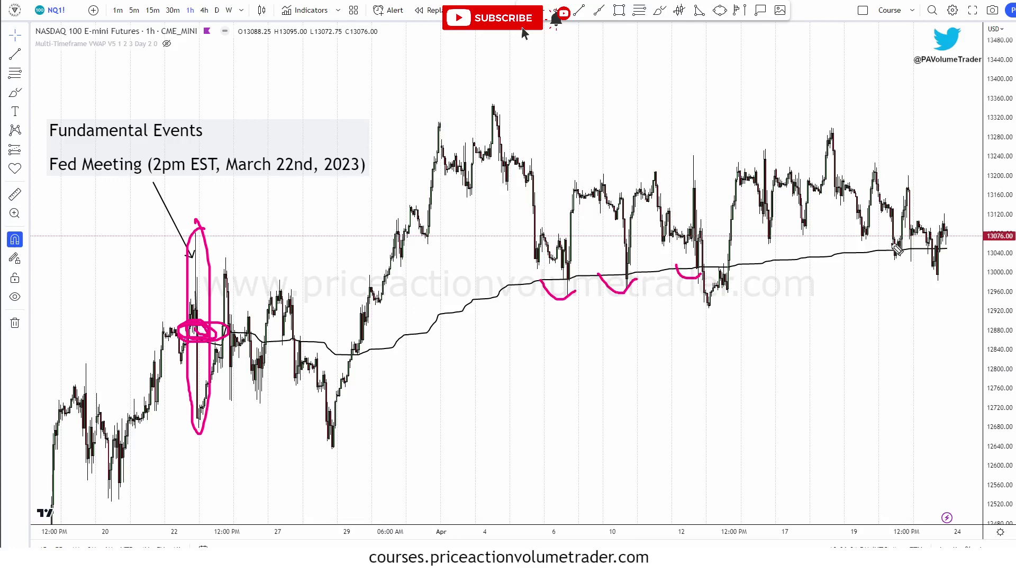
{"action": "left_click_drag", "start_coordinate": [880, 243], "coordinate": [957, 246]}
{"action": "mouse_move", "coordinate": [691, 267]}
{"action": "left_mouse_down"}
{"action": "mouse_move", "coordinate": [698, 302]}
{"action": "mouse_move", "coordinate": [728, 303]}
{"action": "mouse_move", "coordinate": [740, 270]}
{"action": "left_mouse_up"}
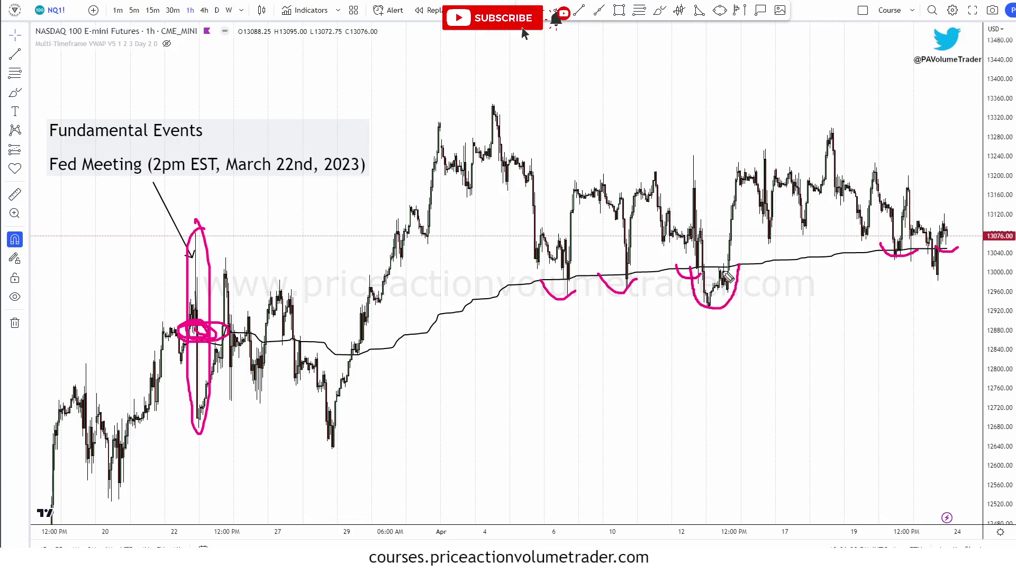
- Trace price reclaiming the VWAP after the 12 April dip, mark a crossed horizontal level below it, and clear the drawings
{"action": "left_click_drag", "start_coordinate": [728, 285], "coordinate": [735, 264]}
{"action": "mouse_move", "coordinate": [735, 268]}
{"action": "left_mouse_down"}
{"action": "mouse_move", "coordinate": [741, 237]}
{"action": "mouse_move", "coordinate": [764, 238]}
{"action": "left_mouse_up"}
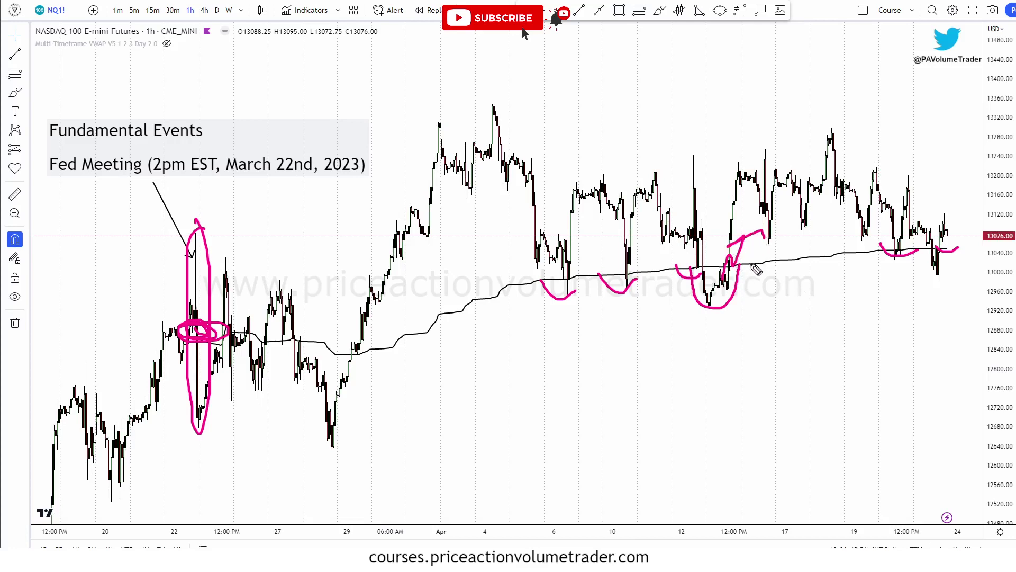
{"action": "left_click_drag", "start_coordinate": [715, 292], "coordinate": [789, 292]}
{"action": "left_click_drag", "start_coordinate": [734, 306], "coordinate": [744, 301]}
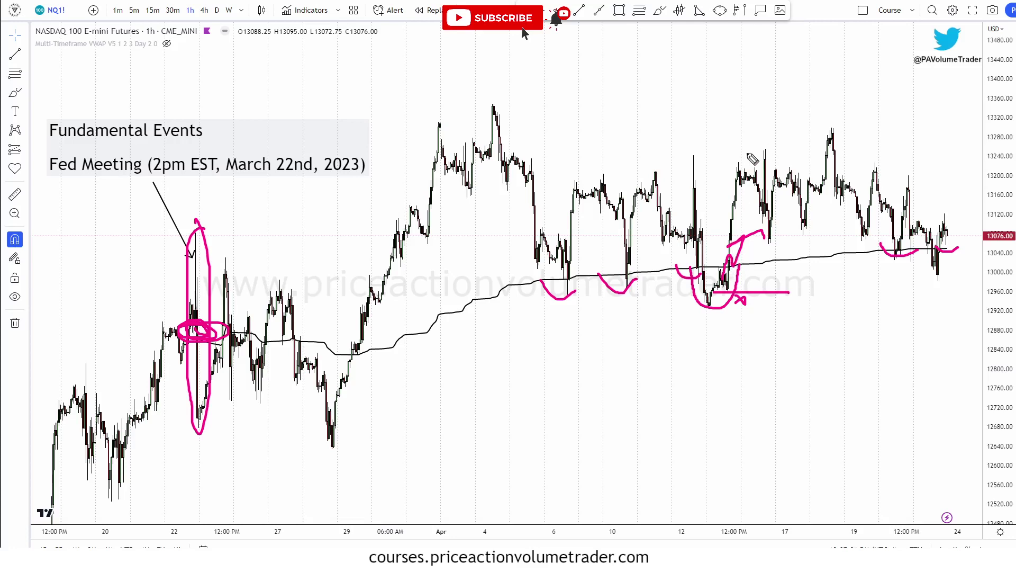
{"action": "key", "text": "ctrl+shift+6"}
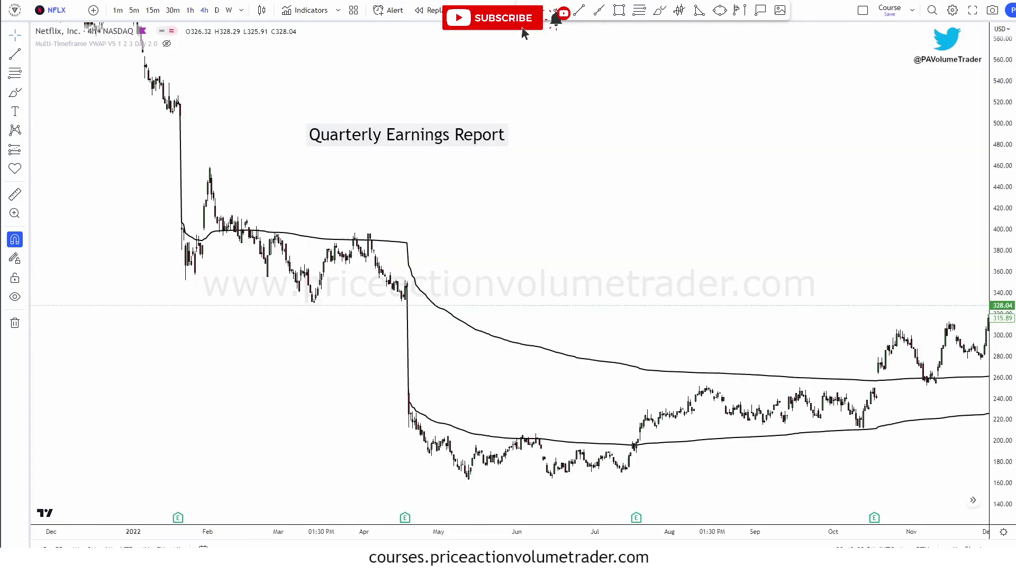
- Switch the NFLX chart to extended trading hours and examine the January 2022 earnings drop up close
{"action": "left_click_drag", "start_coordinate": [728, 216], "coordinate": [706, 199]}
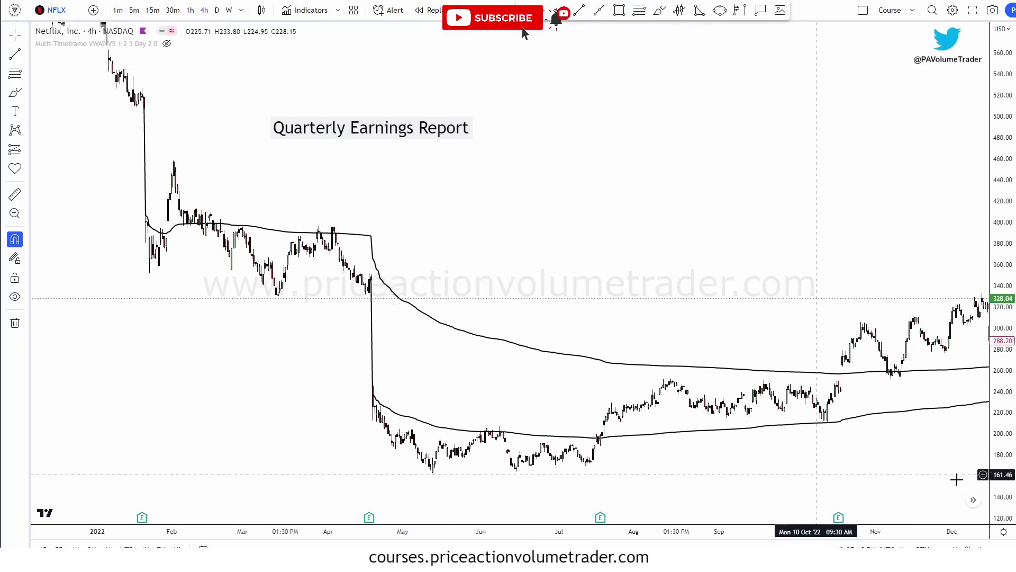
{"action": "left_click", "coordinate": [922, 545]}
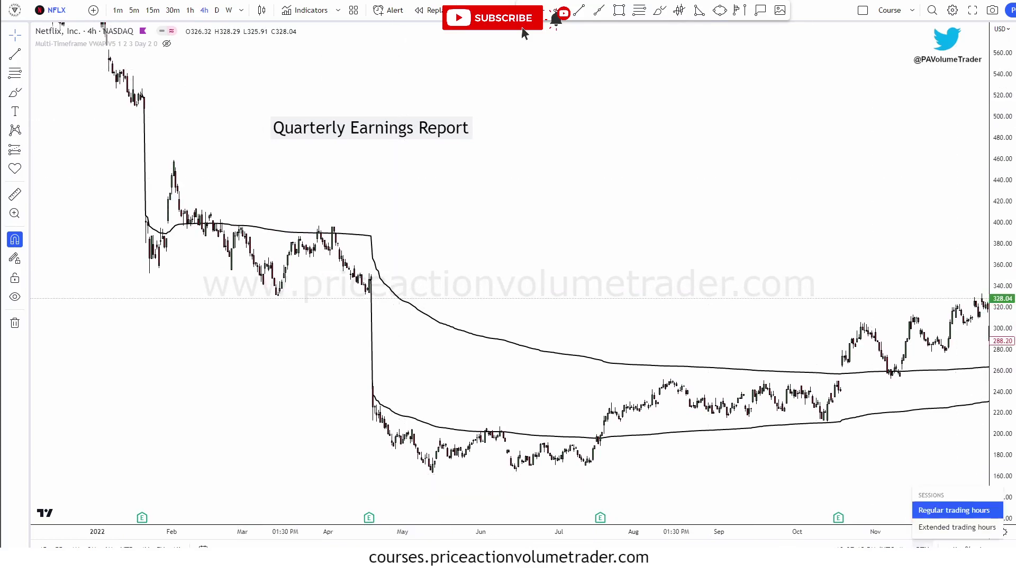
{"action": "left_click", "coordinate": [942, 527]}
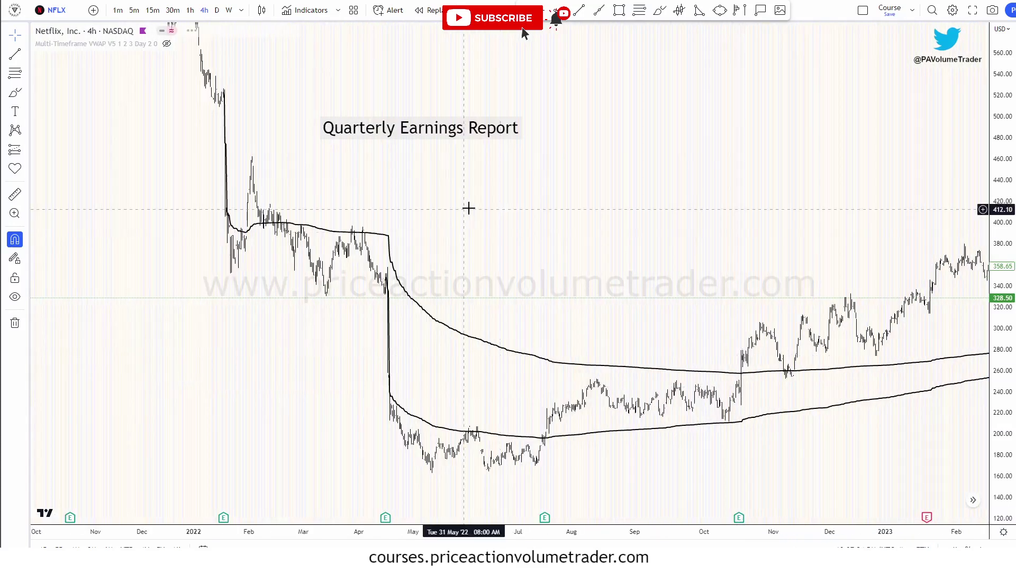
{"action": "left_click_drag", "start_coordinate": [468, 208], "coordinate": [504, 182]}
{"action": "left_click_drag", "start_coordinate": [577, 203], "coordinate": [941, 267]}
{"action": "scroll", "coordinate": [563, 236], "scroll_direction": "up", "scroll_amount": 5}
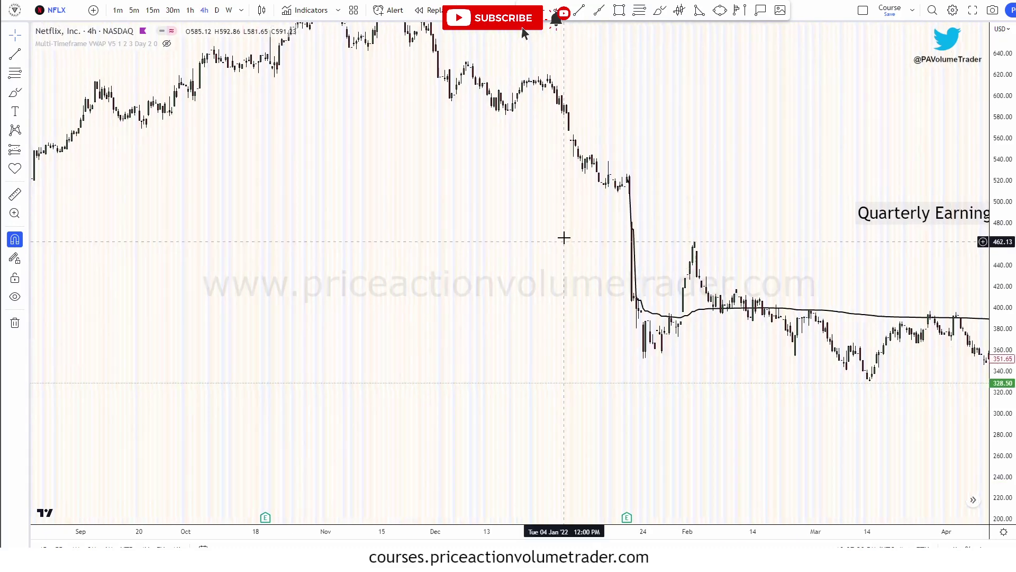
{"action": "left_click_drag", "start_coordinate": [281, 144], "coordinate": [908, 195]}
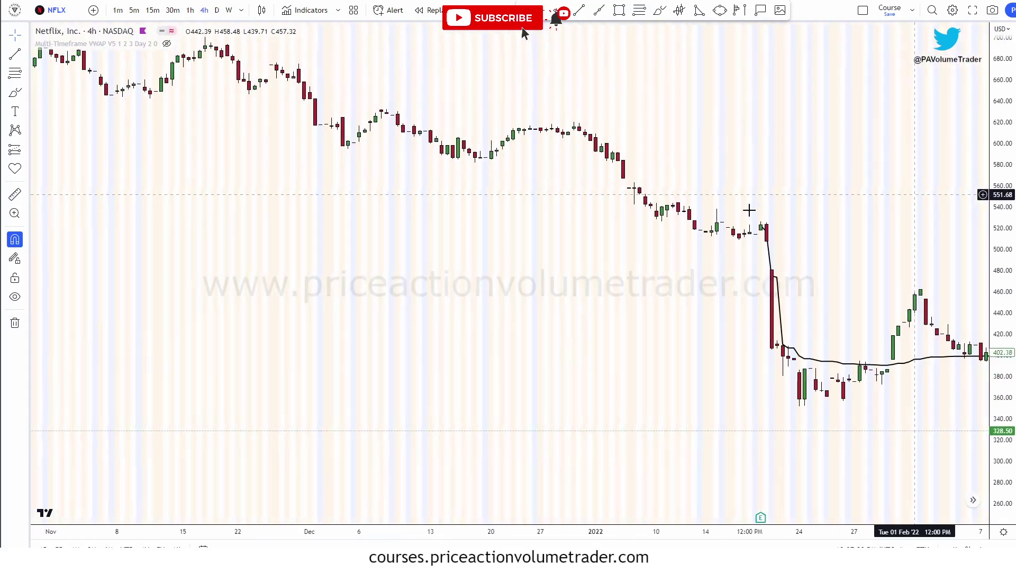
{"action": "scroll", "coordinate": [747, 211], "scroll_direction": "up", "scroll_amount": 8}
{"action": "left_click_drag", "start_coordinate": [999, 414], "coordinate": [1000, 293]}
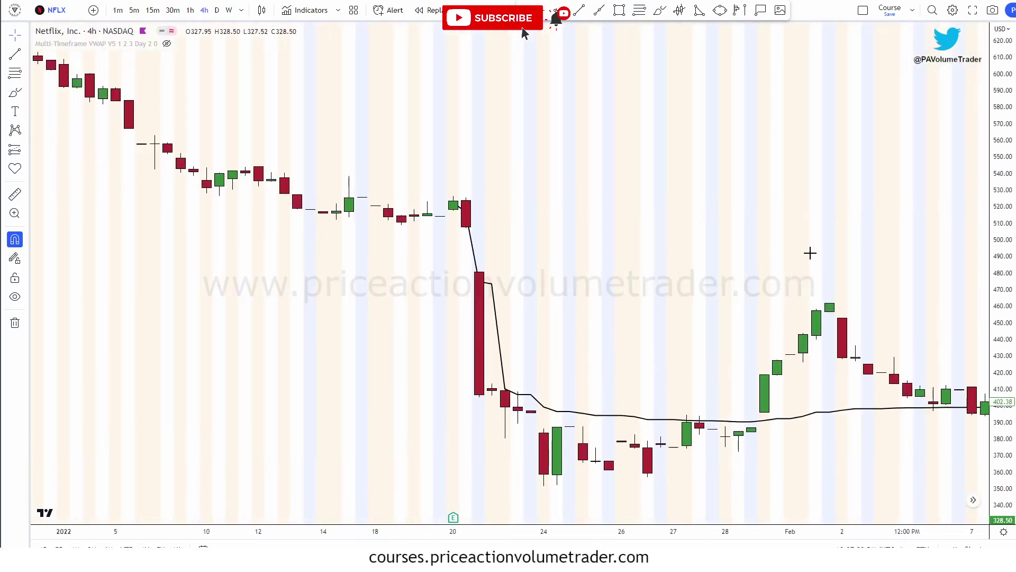
{"action": "left_click_drag", "start_coordinate": [795, 250], "coordinate": [769, 239]}
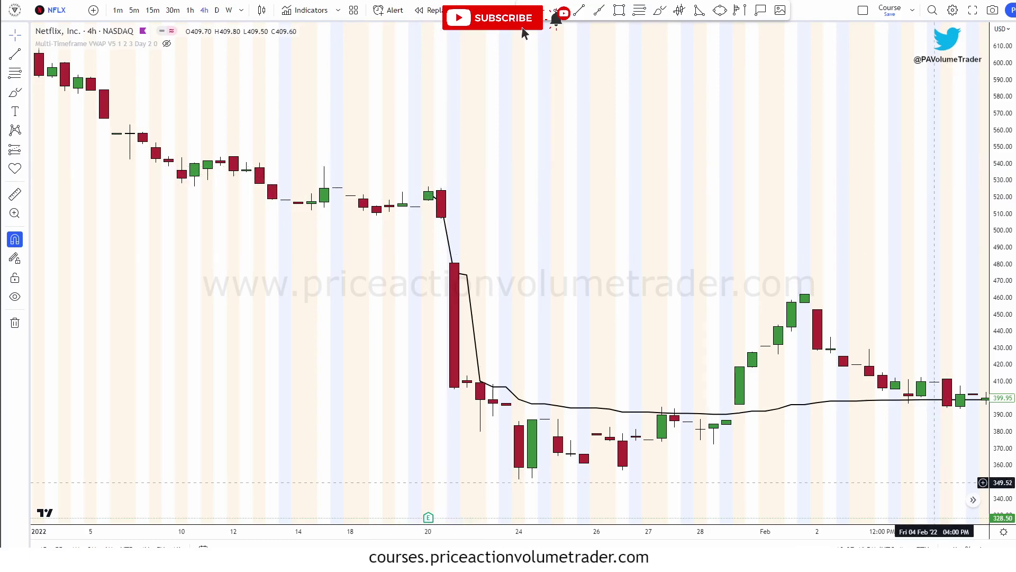
- Return NFLX to regular trading hours and fit the 2022 to March 2023 price action with both anchored VWAPs
{"action": "left_click", "coordinate": [923, 547]}
{"action": "left_click", "coordinate": [946, 512]}
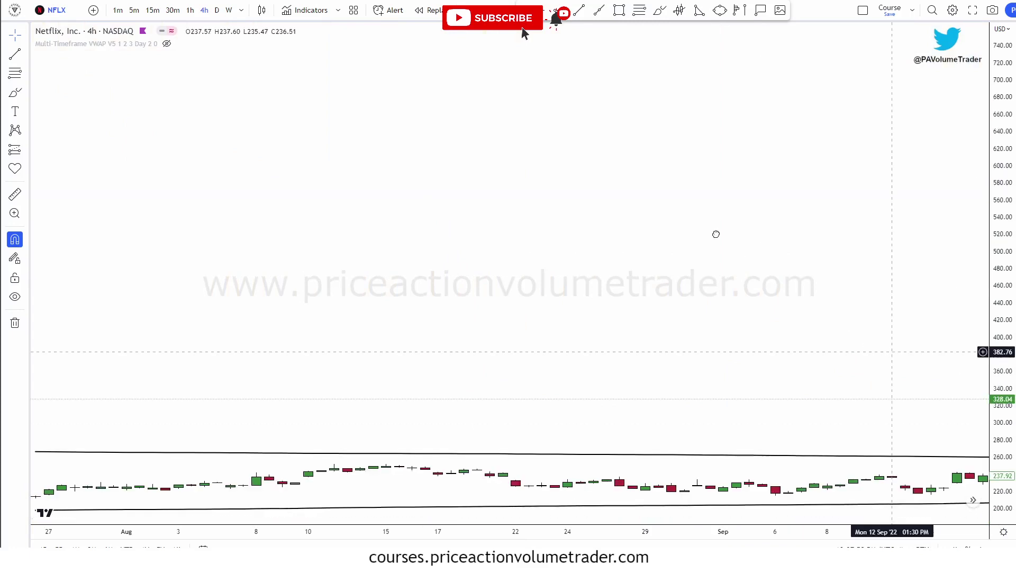
{"action": "left_click", "coordinate": [1004, 547]}
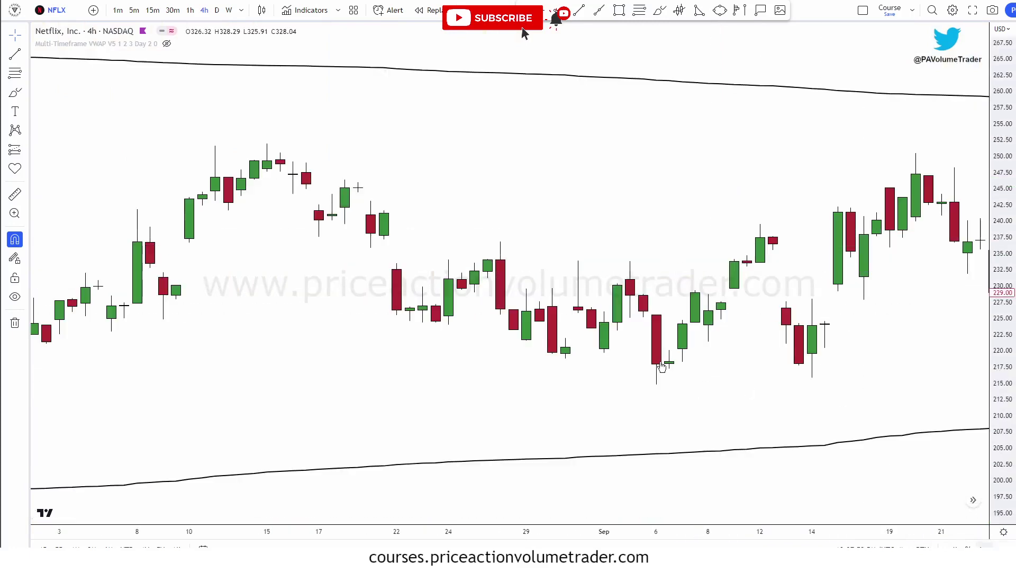
{"action": "scroll", "coordinate": [659, 364], "scroll_direction": "down", "scroll_amount": 10}
{"action": "scroll", "coordinate": [659, 365], "scroll_direction": "down", "scroll_amount": 2}
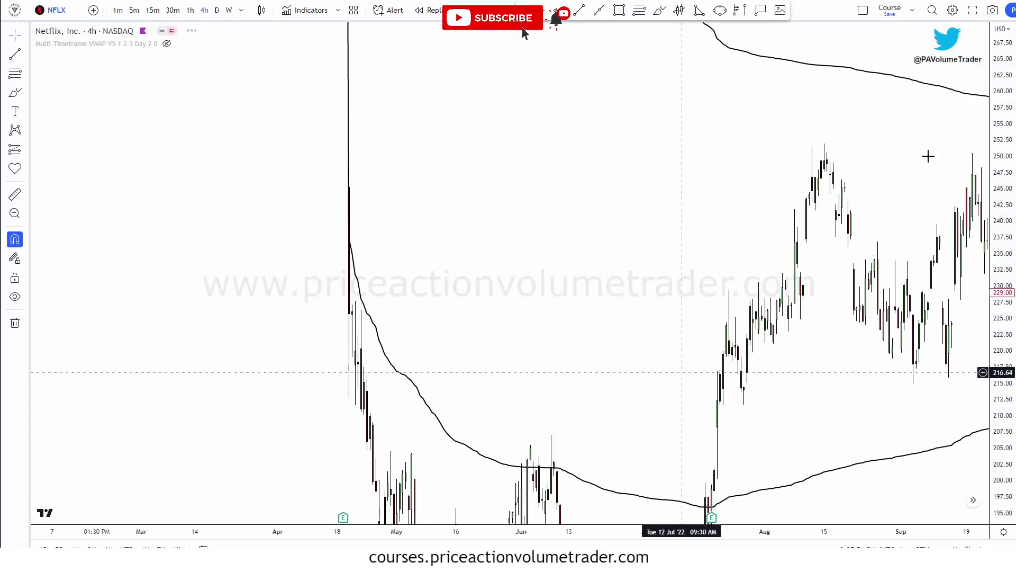
{"action": "left_click_drag", "start_coordinate": [1001, 148], "coordinate": [1014, 442]}
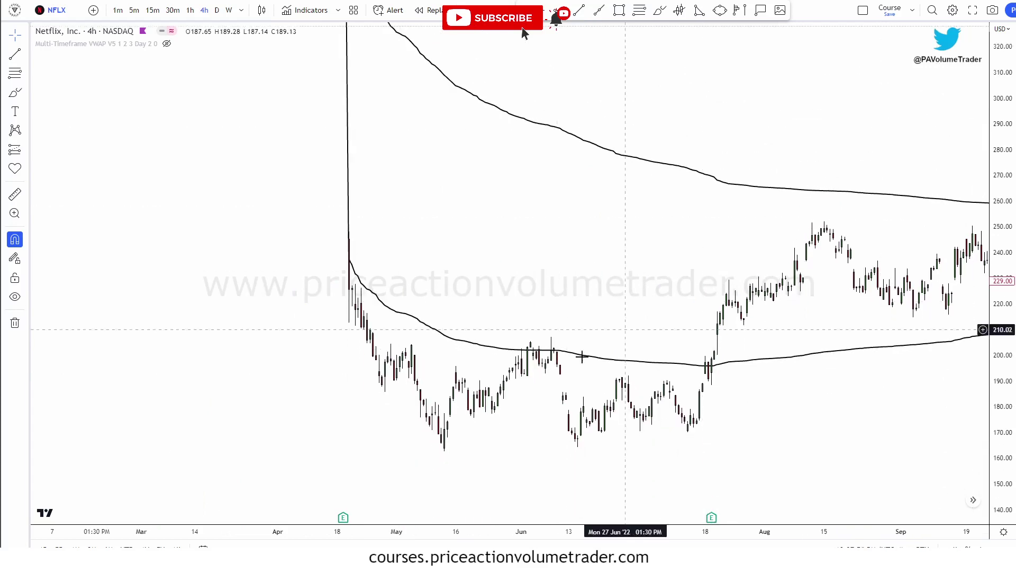
{"action": "left_click_drag", "start_coordinate": [566, 334], "coordinate": [727, 560]}
{"action": "left_click_drag", "start_coordinate": [1000, 131], "coordinate": [1009, 328]}
{"action": "left_click_drag", "start_coordinate": [696, 211], "coordinate": [407, 128]}
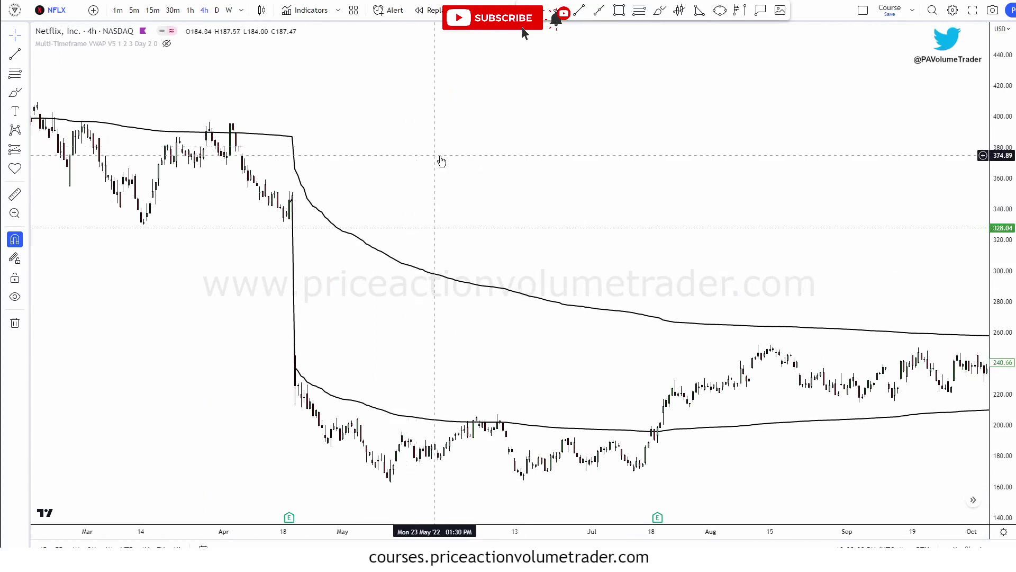
{"action": "scroll", "coordinate": [606, 163], "scroll_direction": "down", "scroll_amount": 5}
{"action": "left_click_drag", "start_coordinate": [760, 168], "coordinate": [424, 170]}
{"action": "left_click_drag", "start_coordinate": [1012, 115], "coordinate": [1010, 176]}
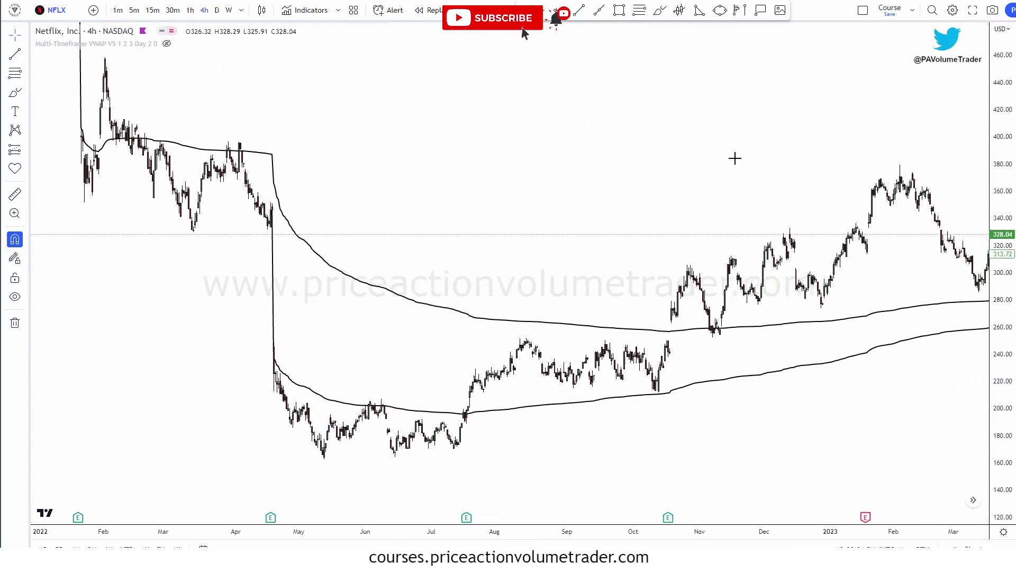
{"action": "left_click_drag", "start_coordinate": [730, 142], "coordinate": [732, 129]}
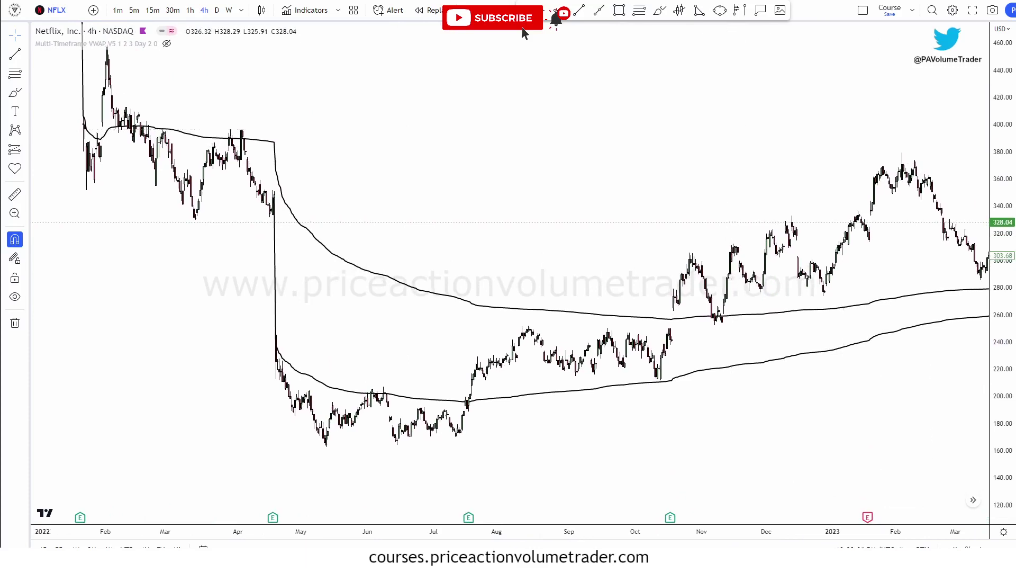
- Circle the four 2022 earnings markers on NFLX and the January and April VWAP anchors, and outline the April price drop
{"action": "left_click_drag", "start_coordinate": [72, 512], "coordinate": [88, 498]}
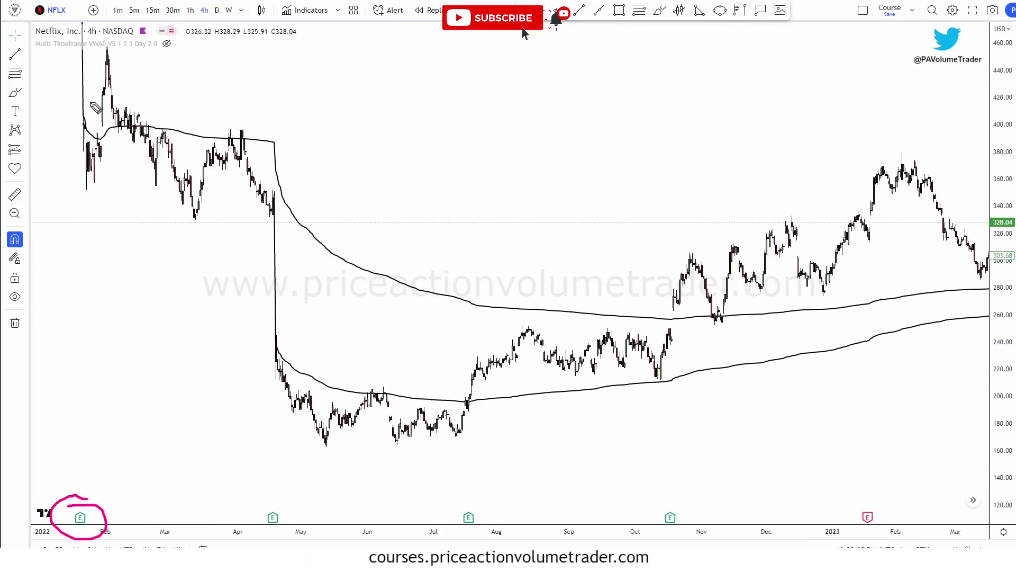
{"action": "mouse_move", "coordinate": [91, 104]}
{"action": "left_mouse_down"}
{"action": "mouse_move", "coordinate": [94, 154]}
{"action": "mouse_move", "coordinate": [94, 106]}
{"action": "left_mouse_up"}
{"action": "mouse_move", "coordinate": [263, 504]}
{"action": "left_mouse_down"}
{"action": "mouse_move", "coordinate": [285, 531]}
{"action": "mouse_move", "coordinate": [263, 503]}
{"action": "left_mouse_up"}
{"action": "mouse_move", "coordinate": [279, 194]}
{"action": "left_mouse_down"}
{"action": "mouse_move", "coordinate": [271, 215]}
{"action": "mouse_move", "coordinate": [279, 193]}
{"action": "left_mouse_up"}
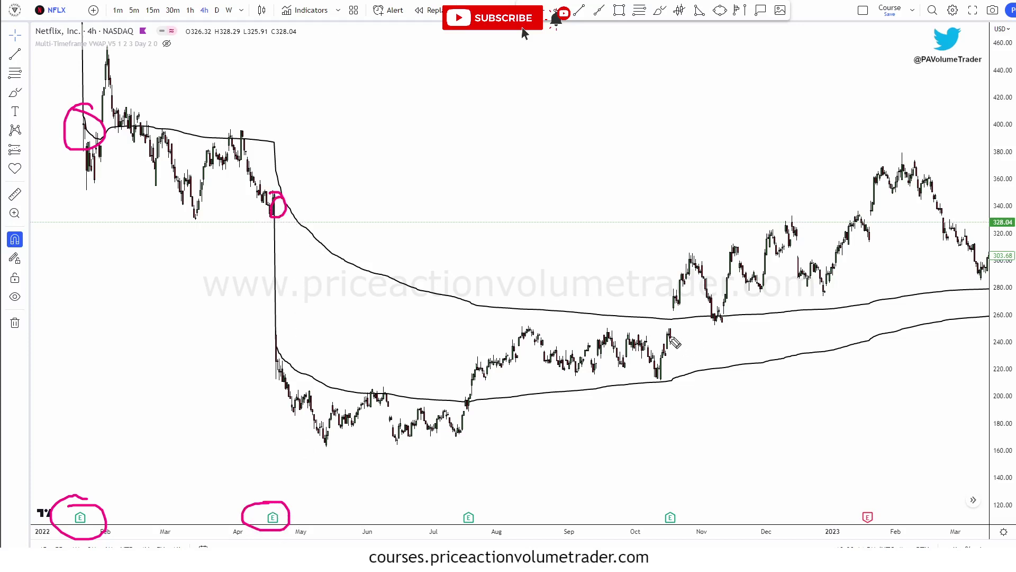
{"action": "mouse_move", "coordinate": [275, 219]}
{"action": "left_mouse_down"}
{"action": "mouse_move", "coordinate": [237, 286]}
{"action": "mouse_move", "coordinate": [276, 345]}
{"action": "left_mouse_up"}
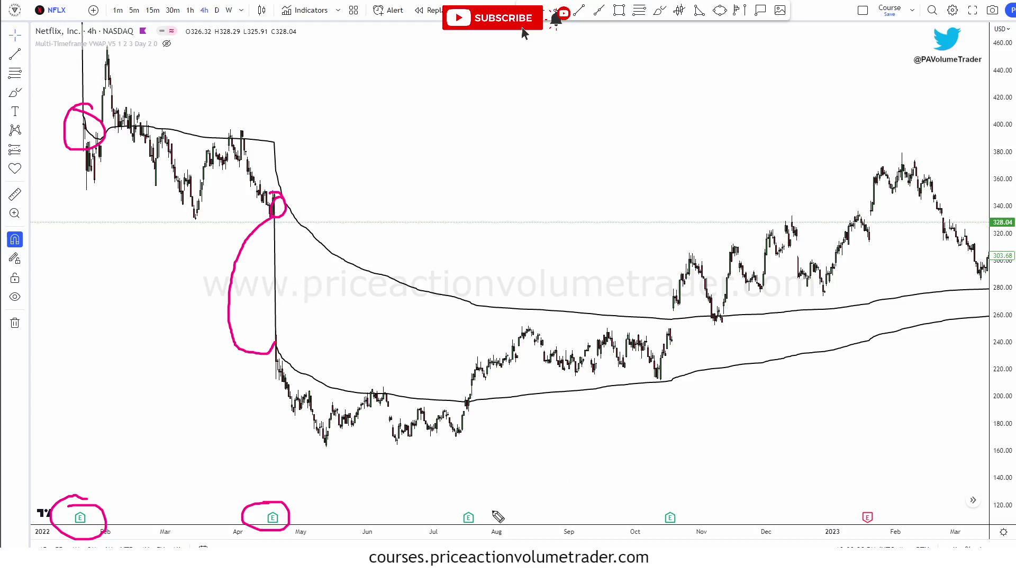
{"action": "left_click_drag", "start_coordinate": [464, 509], "coordinate": [466, 507]}
{"action": "mouse_move", "coordinate": [671, 514]}
{"action": "left_mouse_down"}
{"action": "mouse_move", "coordinate": [679, 531]}
{"action": "mouse_move", "coordinate": [666, 514]}
{"action": "left_mouse_up"}
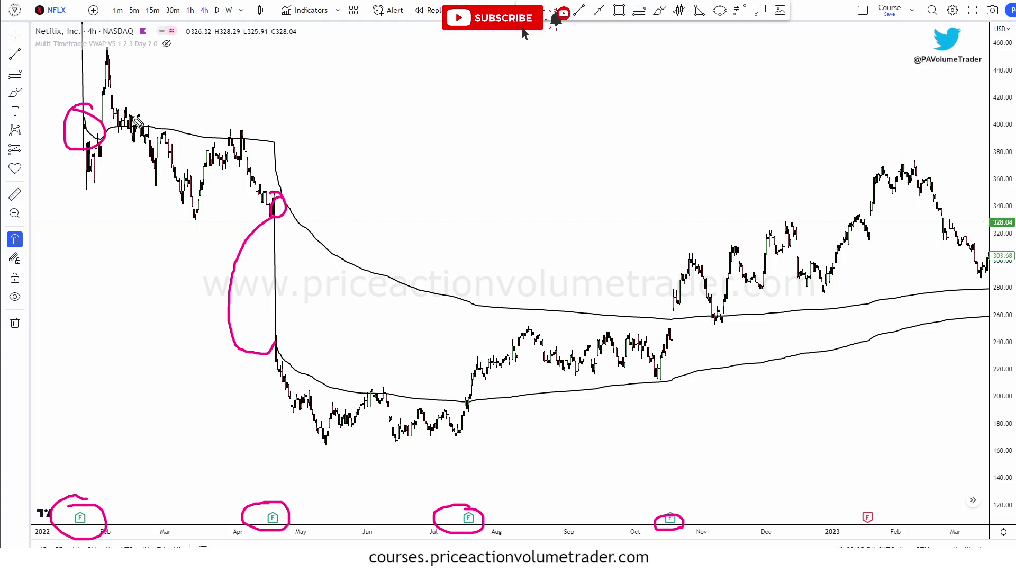
- Mark the rejections at the January-anchored VWAP before the April drop and the bounce off it in November
{"action": "left_click_drag", "start_coordinate": [151, 130], "coordinate": [178, 135]}
{"action": "left_click_drag", "start_coordinate": [218, 139], "coordinate": [245, 134]}
{"action": "mouse_move", "coordinate": [702, 313]}
{"action": "left_mouse_down"}
{"action": "mouse_move", "coordinate": [733, 329]}
{"action": "mouse_move", "coordinate": [746, 313]}
{"action": "left_mouse_up"}
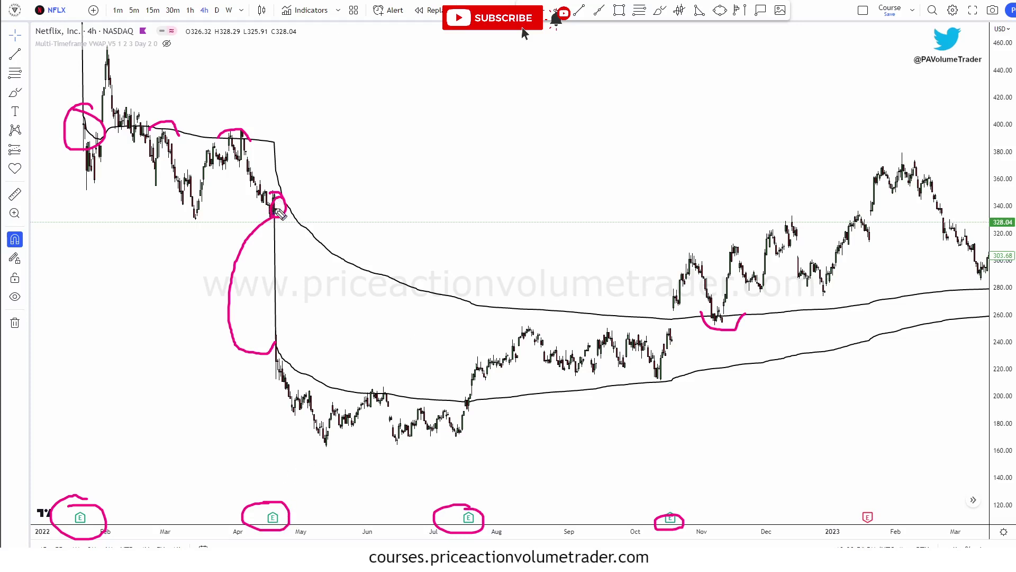
- Fill in the April anchor, mark that VWAP's June rejection, July breakout and October bounce, and clear the drawings
{"action": "left_click_drag", "start_coordinate": [275, 203], "coordinate": [272, 207]}
{"action": "left_click_drag", "start_coordinate": [353, 395], "coordinate": [393, 398]}
{"action": "mouse_move", "coordinate": [462, 419]}
{"action": "left_mouse_down"}
{"action": "mouse_move", "coordinate": [476, 377]}
{"action": "mouse_move", "coordinate": [509, 369]}
{"action": "left_mouse_up"}
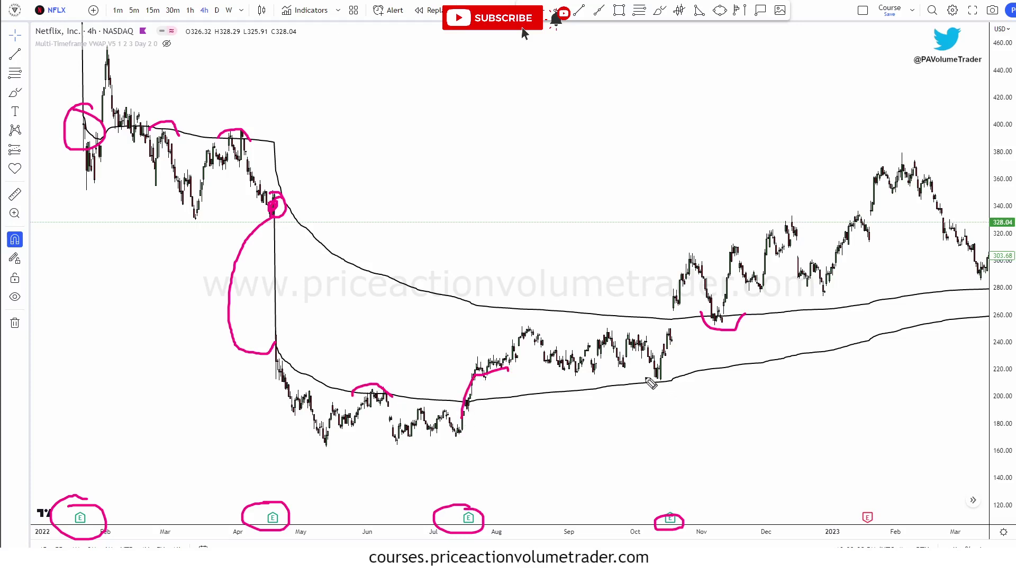
{"action": "left_click_drag", "start_coordinate": [655, 389], "coordinate": [687, 373]}
{"action": "key", "text": "Escape"}
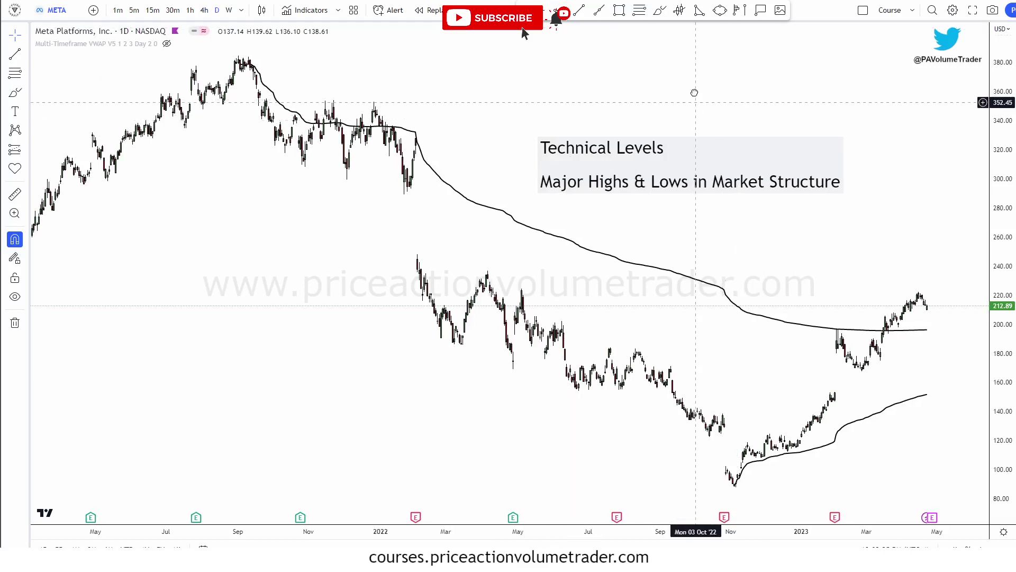
- Fit META's price action from late 2020 to April 2023 and circle the September 2021 high and November 2022 low used as VWAP anchors
{"action": "mouse_move", "coordinate": [710, 99]}
{"action": "left_mouse_down"}
{"action": "mouse_move", "coordinate": [714, 113]}
{"action": "mouse_move", "coordinate": [700, 116]}
{"action": "left_mouse_up"}
{"action": "scroll", "coordinate": [730, 102], "scroll_direction": "up", "scroll_amount": 1}
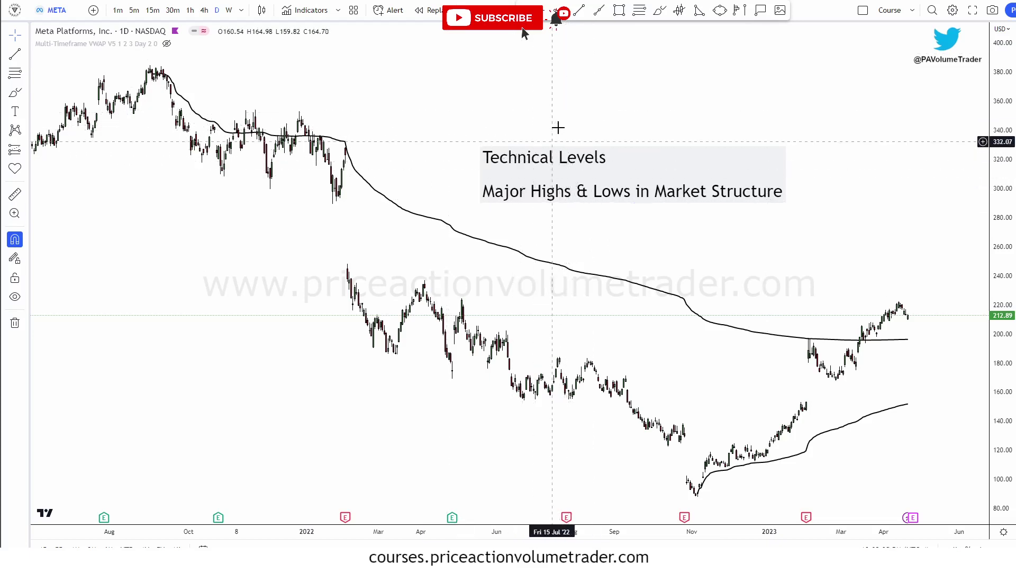
{"action": "scroll", "coordinate": [559, 127], "scroll_direction": "down", "scroll_amount": 3}
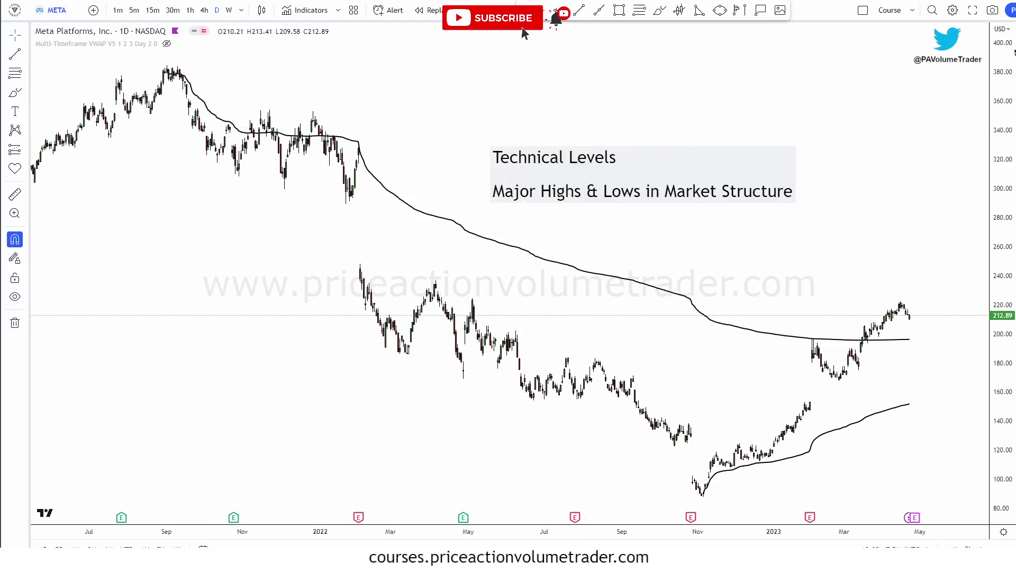
{"action": "scroll", "coordinate": [776, 154], "scroll_direction": "down", "scroll_amount": 5}
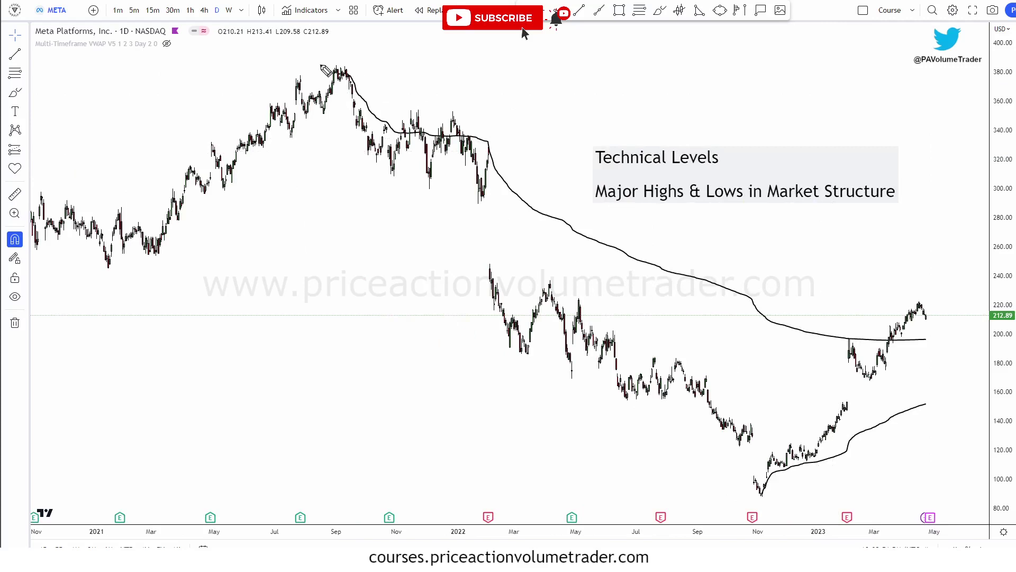
{"action": "left_click_drag", "start_coordinate": [337, 55], "coordinate": [335, 63]}
{"action": "mouse_move", "coordinate": [757, 474]}
{"action": "left_mouse_down"}
{"action": "mouse_move", "coordinate": [782, 489]}
{"action": "mouse_move", "coordinate": [765, 480]}
{"action": "left_mouse_up"}
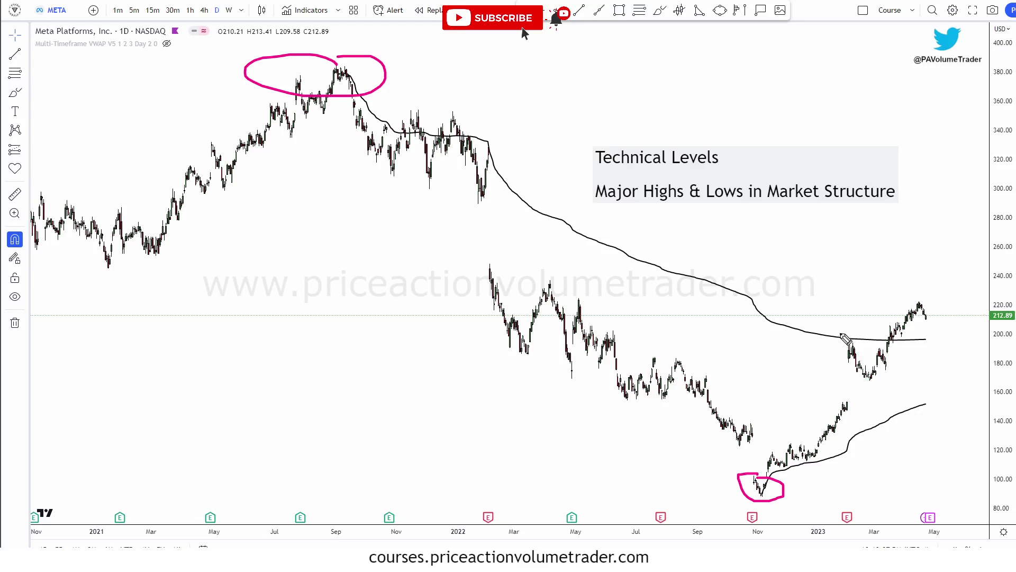
- Mark META's reactions at the high-anchored VWAP, its bounces off the low-anchored VWAP and a possible pullback to it, and clear the drawings
{"action": "mouse_move", "coordinate": [844, 326]}
{"action": "left_mouse_down"}
{"action": "mouse_move", "coordinate": [863, 354]}
{"action": "mouse_move", "coordinate": [845, 365]}
{"action": "mouse_move", "coordinate": [843, 326]}
{"action": "left_mouse_up"}
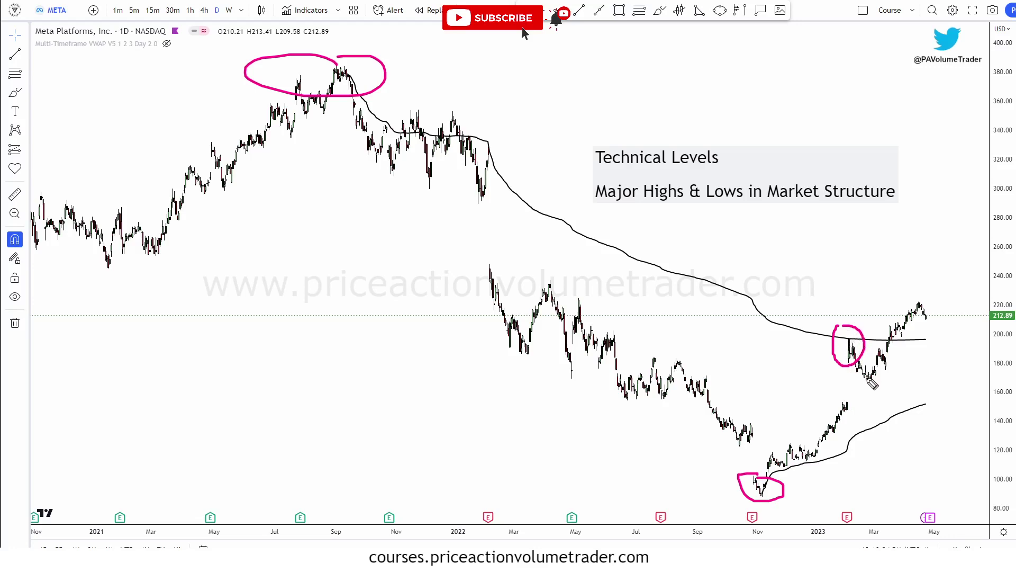
{"action": "mouse_move", "coordinate": [874, 363]}
{"action": "left_mouse_down"}
{"action": "mouse_move", "coordinate": [890, 328]}
{"action": "mouse_move", "coordinate": [921, 306]}
{"action": "mouse_move", "coordinate": [926, 316]}
{"action": "left_mouse_up"}
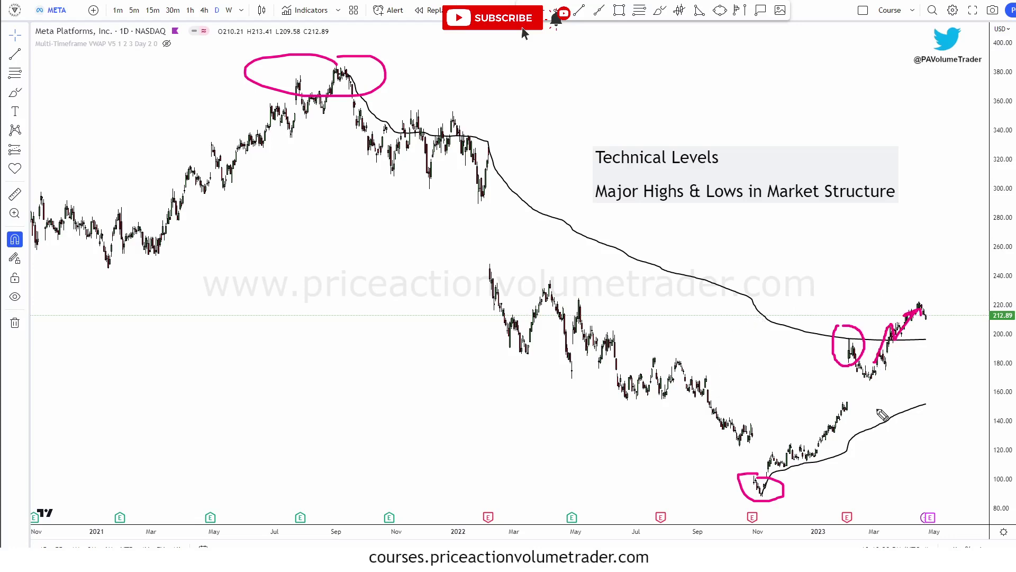
{"action": "mouse_move", "coordinate": [772, 498]}
{"action": "left_mouse_down"}
{"action": "mouse_move", "coordinate": [754, 489]}
{"action": "mouse_move", "coordinate": [829, 451]}
{"action": "left_mouse_up"}
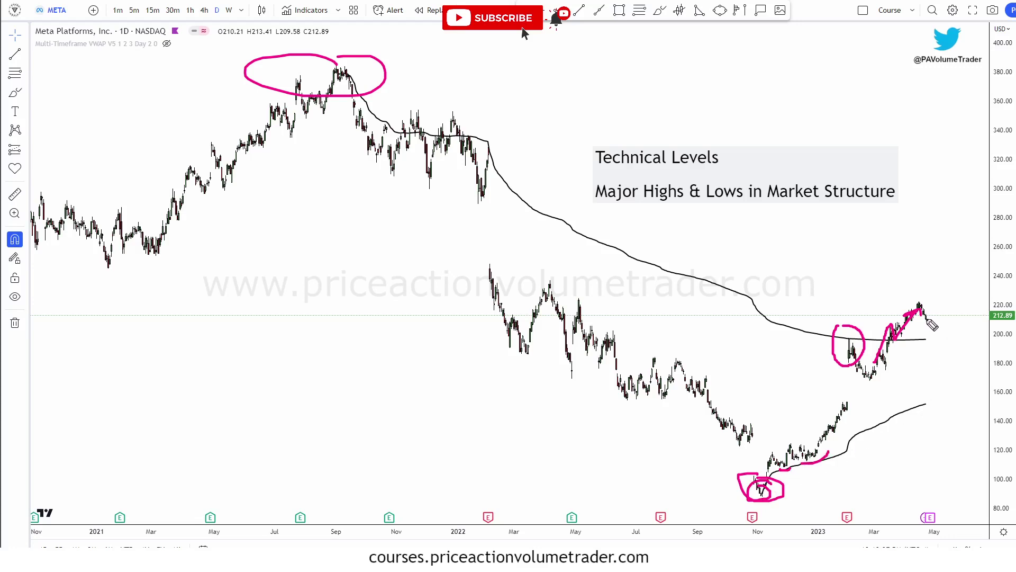
{"action": "mouse_move", "coordinate": [925, 318]}
{"action": "left_mouse_down"}
{"action": "mouse_move", "coordinate": [956, 397]}
{"action": "mouse_move", "coordinate": [966, 396]}
{"action": "mouse_move", "coordinate": [951, 398]}
{"action": "mouse_move", "coordinate": [963, 389]}
{"action": "left_mouse_up"}
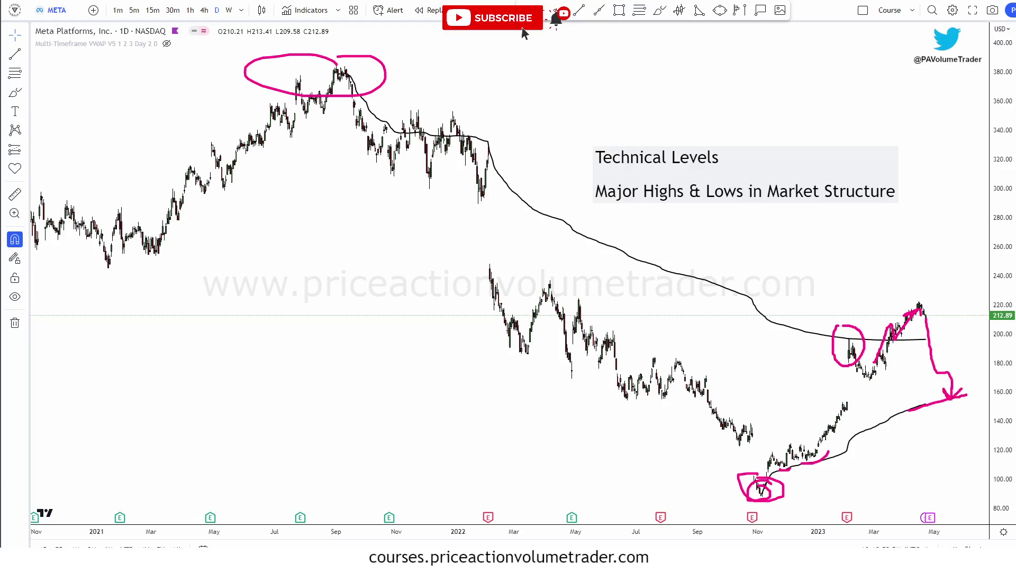
{"action": "key", "text": "Escape"}
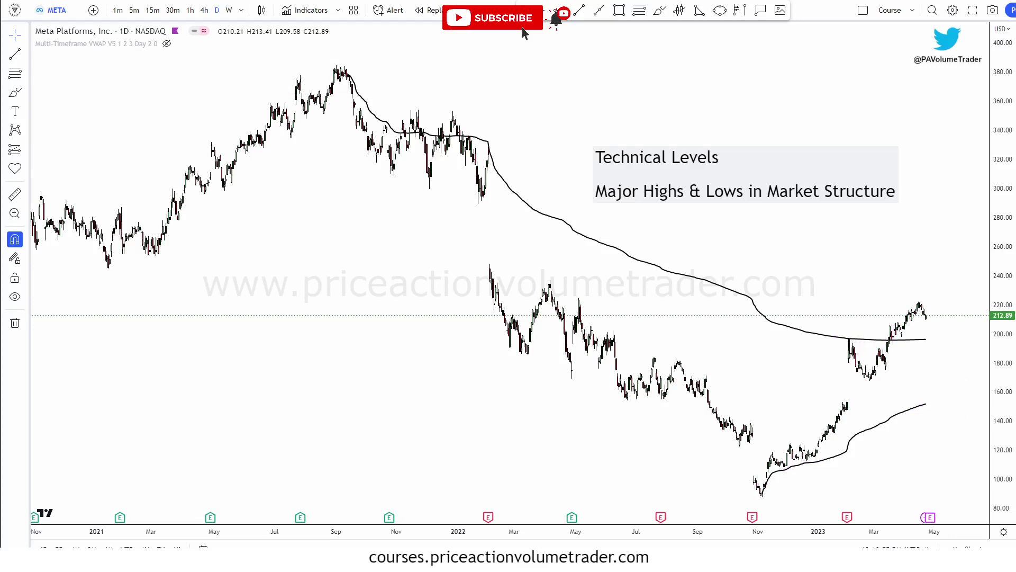
- Open the S&P 500 E-mini futures (ES1!) chart from the watchlist and fit the price action from 2020 to 2023
{"action": "left_click", "coordinate": [1015, 35]}
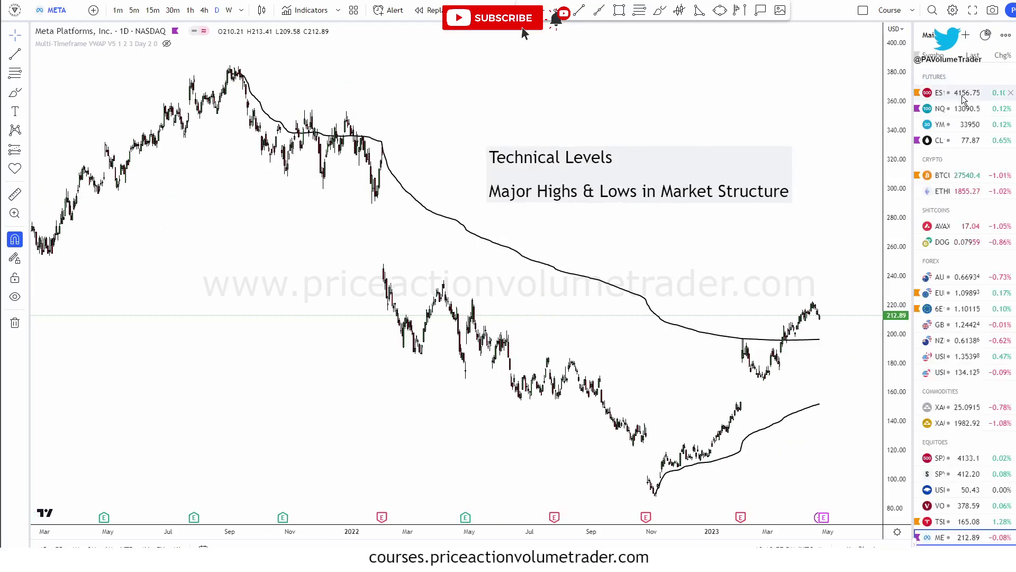
{"action": "left_click", "coordinate": [972, 93]}
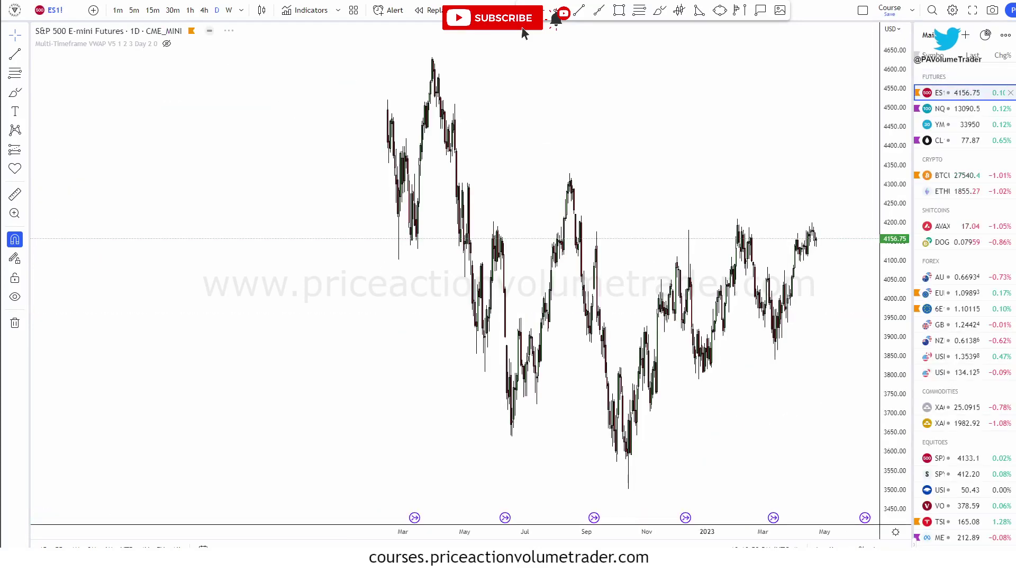
{"action": "left_click", "coordinate": [1015, 35]}
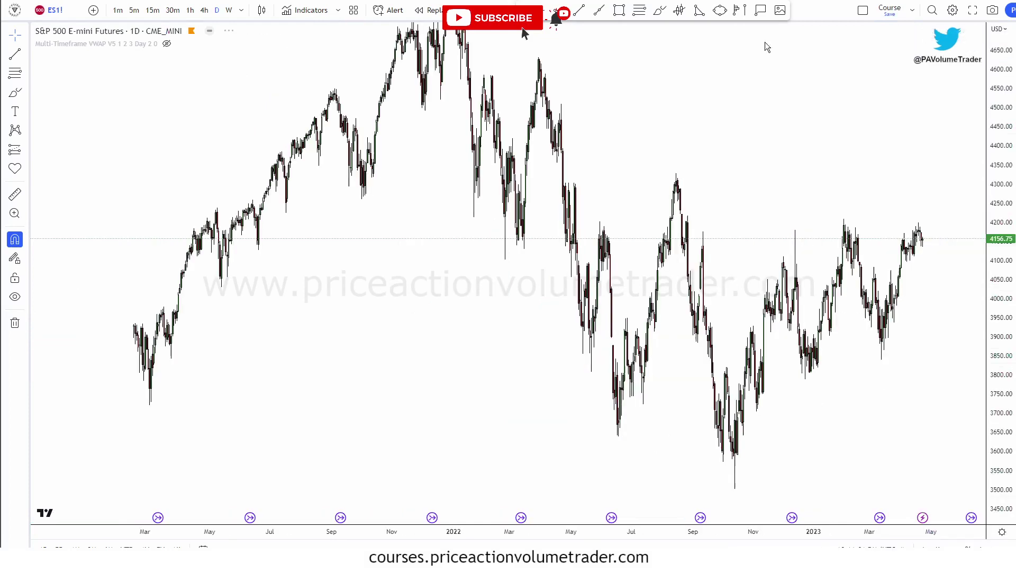
{"action": "left_click_drag", "start_coordinate": [993, 92], "coordinate": [994, 296]}
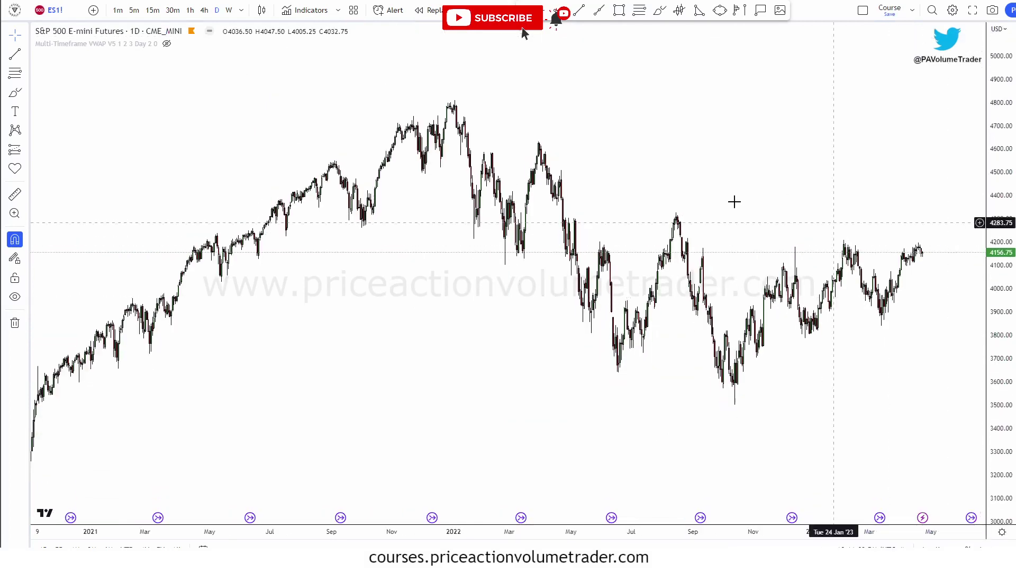
{"action": "scroll", "coordinate": [735, 201], "scroll_direction": "down", "scroll_amount": 3}
{"action": "left_click_drag", "start_coordinate": [597, 364], "coordinate": [895, 286]}
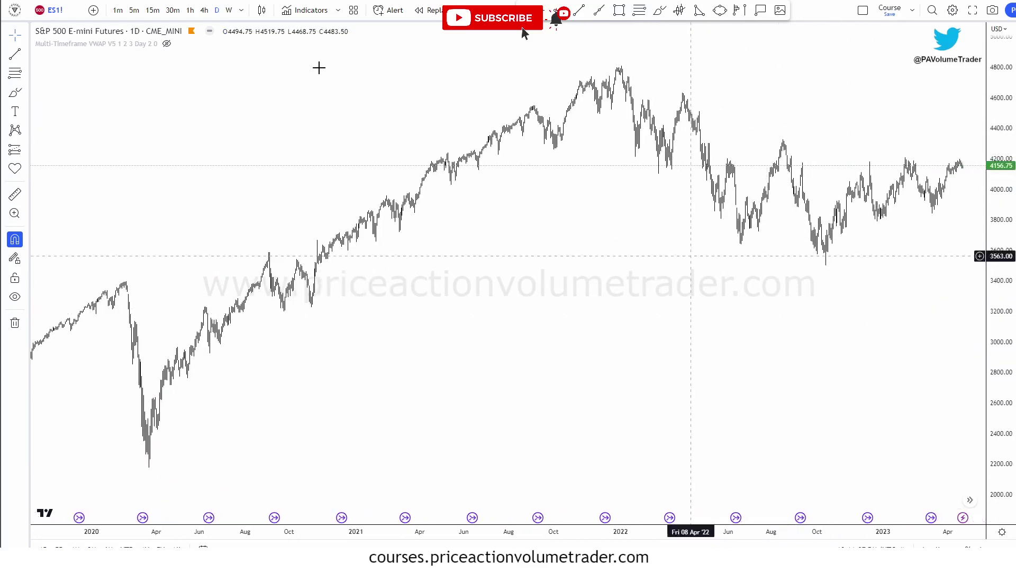
- Switch ES1! to the 3-day timeframe and anchor a VWAP at the March 2020 low
{"action": "left_click", "coordinate": [241, 10]}
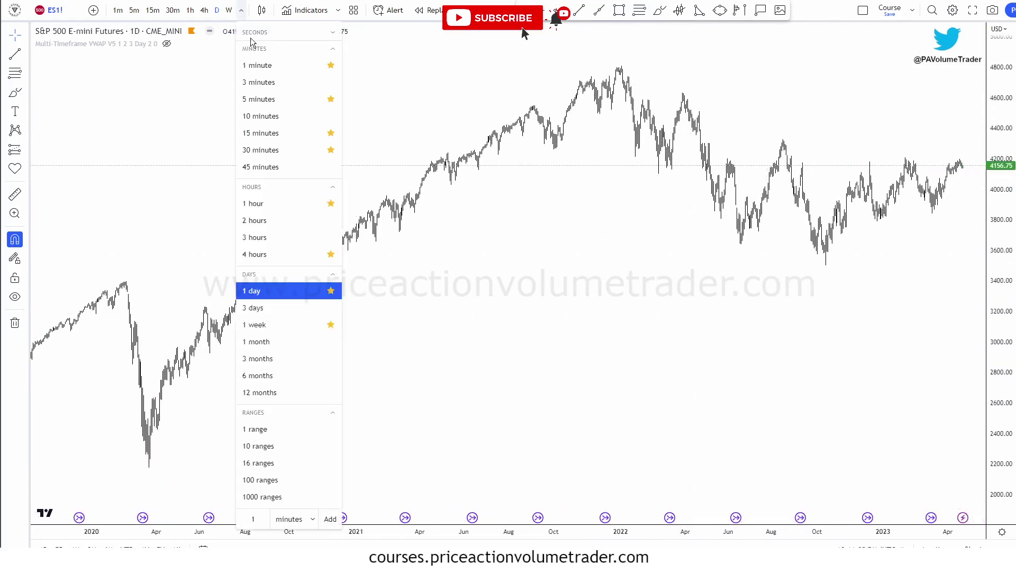
{"action": "left_click", "coordinate": [267, 309]}
{"action": "scroll", "coordinate": [627, 287], "scroll_direction": "up", "scroll_amount": 6}
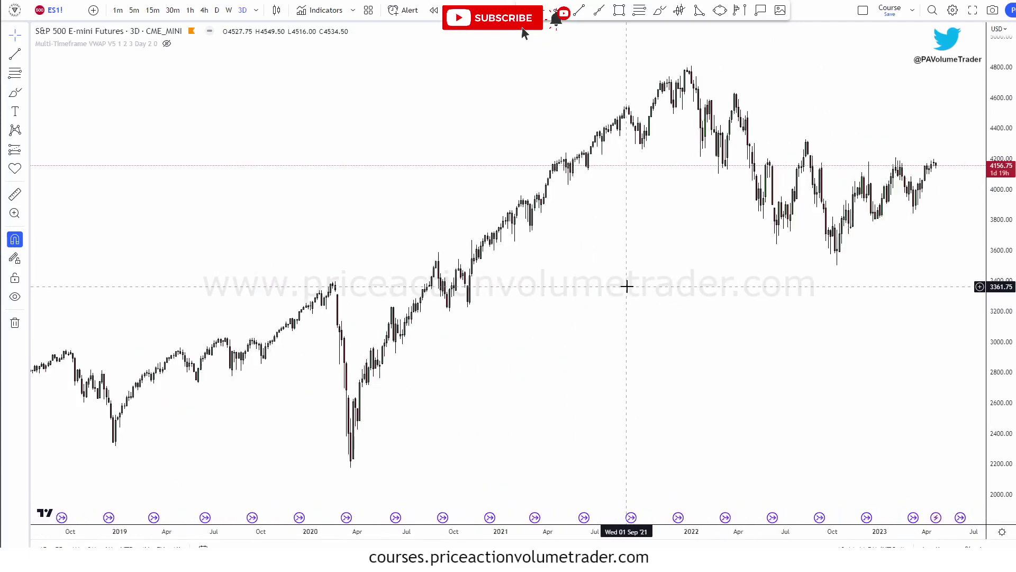
{"action": "left_click_drag", "start_coordinate": [594, 329], "coordinate": [598, 321]}
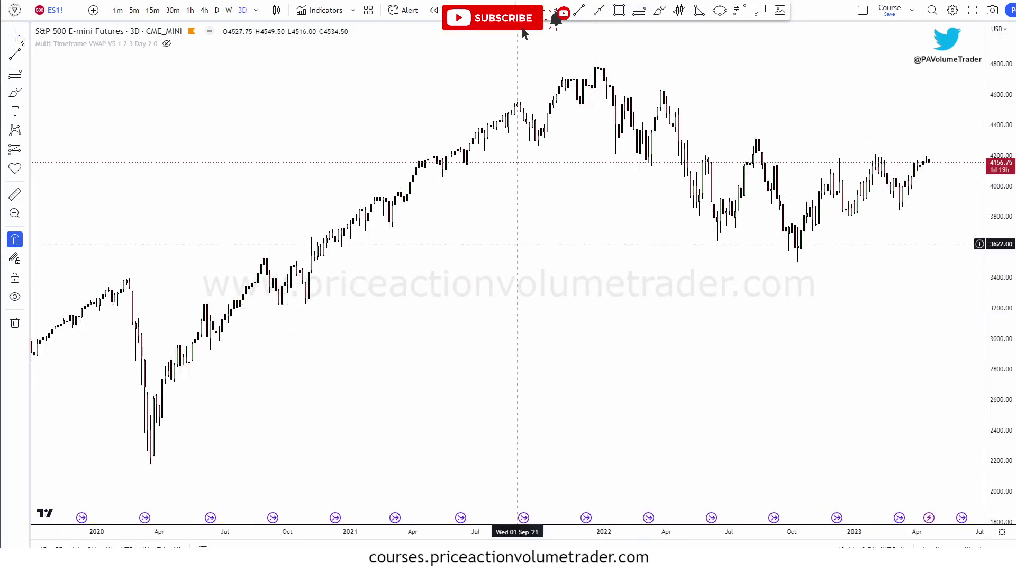
{"action": "left_click", "coordinate": [679, 12]}
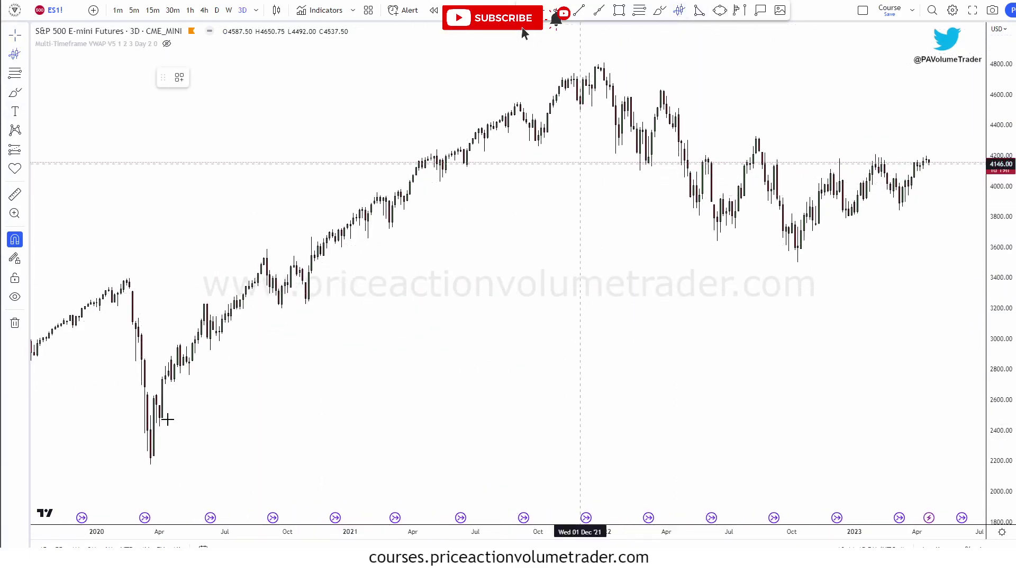
{"action": "left_click", "coordinate": [151, 467]}
{"action": "left_click", "coordinate": [491, 402]}
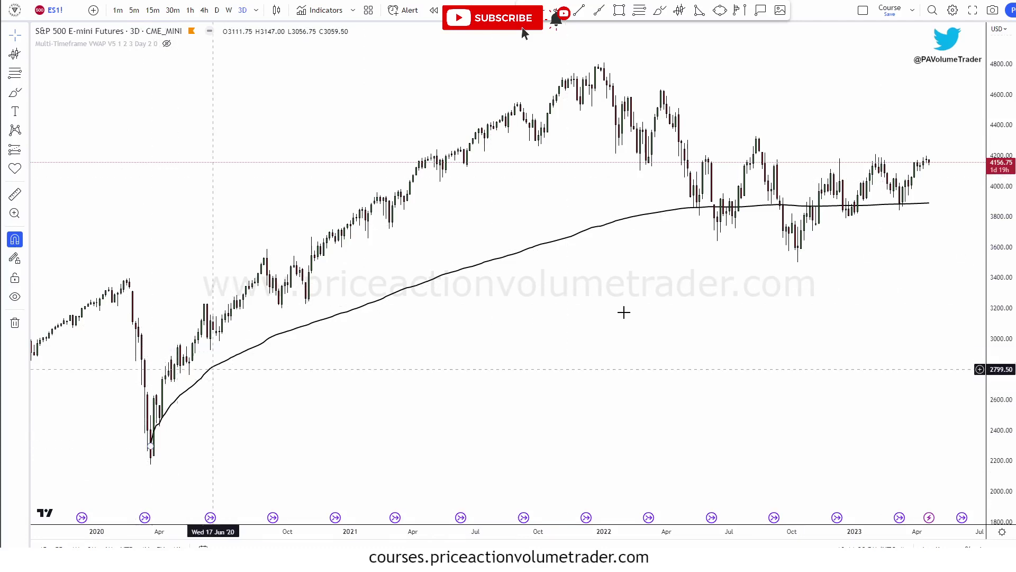
- Sketch the rebound from the March 2020 low, the VWAP retest and the following rise, and clear the drawing
{"action": "scroll", "coordinate": [900, 363], "scroll_direction": "up", "scroll_amount": 5}
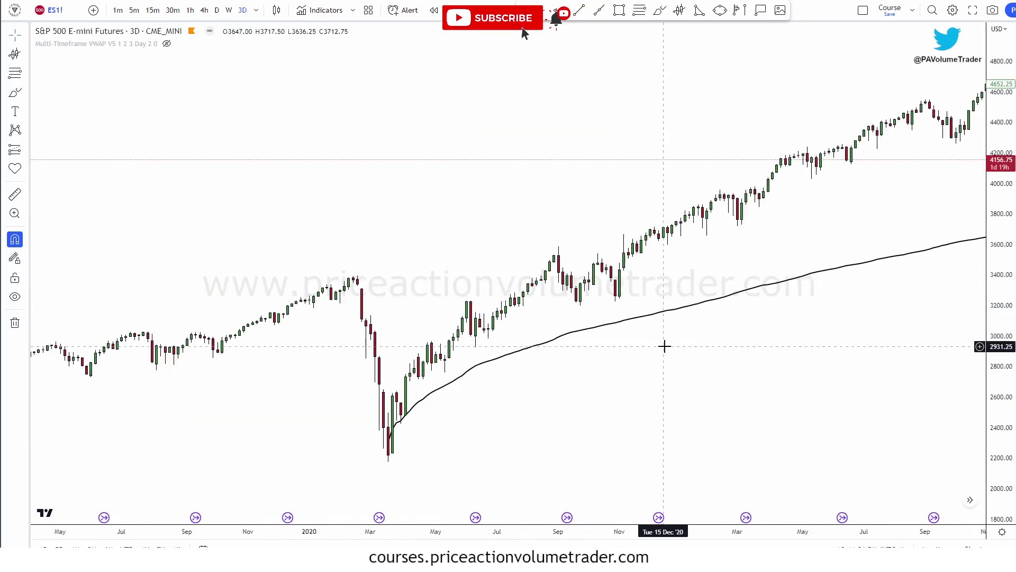
{"action": "left_click_drag", "start_coordinate": [664, 346], "coordinate": [622, 310]}
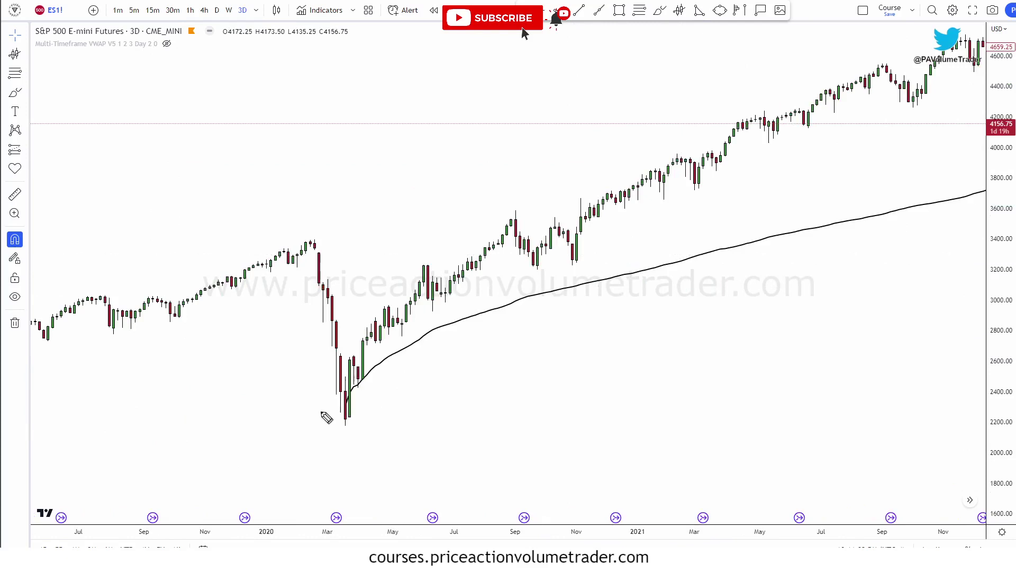
{"action": "mouse_move", "coordinate": [344, 422]}
{"action": "left_mouse_down"}
{"action": "mouse_move", "coordinate": [355, 354]}
{"action": "mouse_move", "coordinate": [358, 389]}
{"action": "mouse_move", "coordinate": [478, 289]}
{"action": "mouse_move", "coordinate": [549, 242]}
{"action": "mouse_move", "coordinate": [554, 253]}
{"action": "left_mouse_up"}
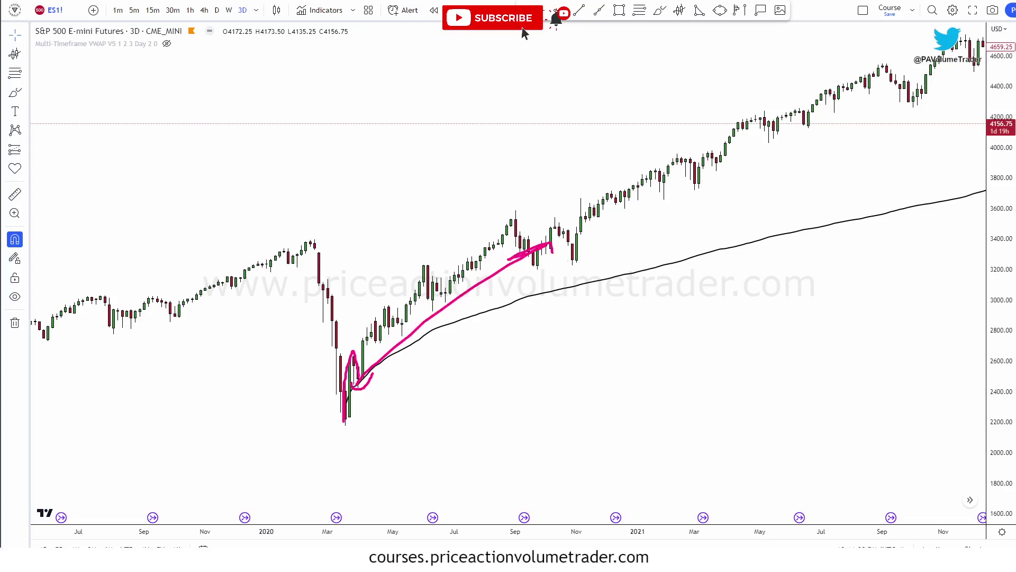
{"action": "key", "text": "Escape"}
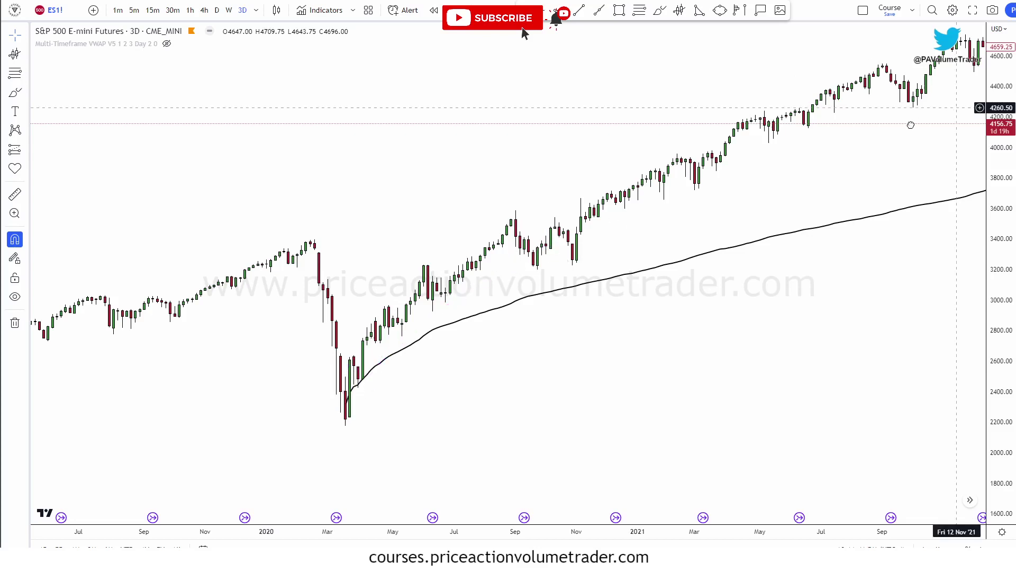
- Outline the flat VWAP stretch from May 2022 to April 2023, sketch price swinging around it, box the range and clear the drawings
{"action": "left_click_drag", "start_coordinate": [908, 125], "coordinate": [493, 267]}
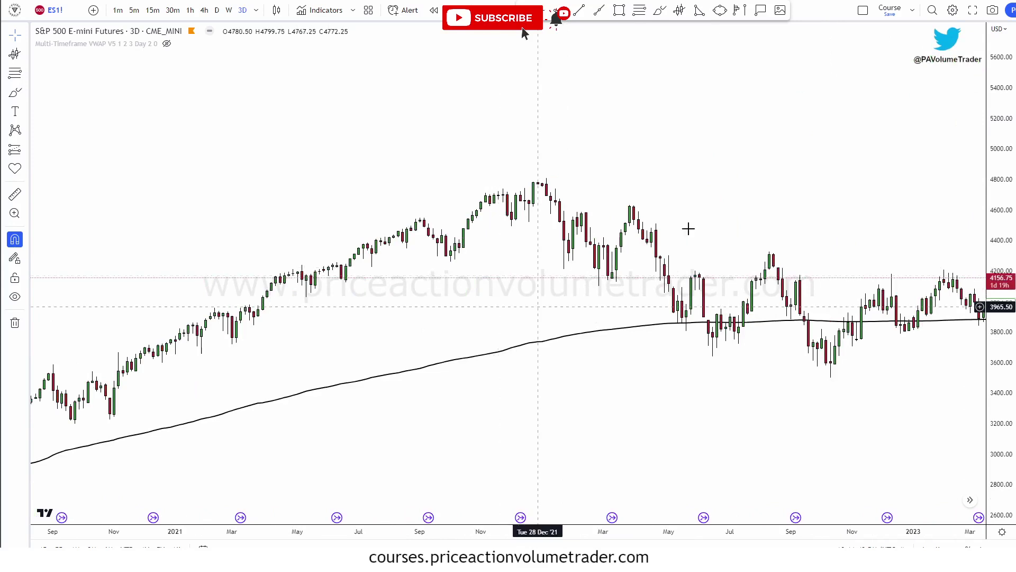
{"action": "left_click_drag", "start_coordinate": [694, 192], "coordinate": [487, 172]}
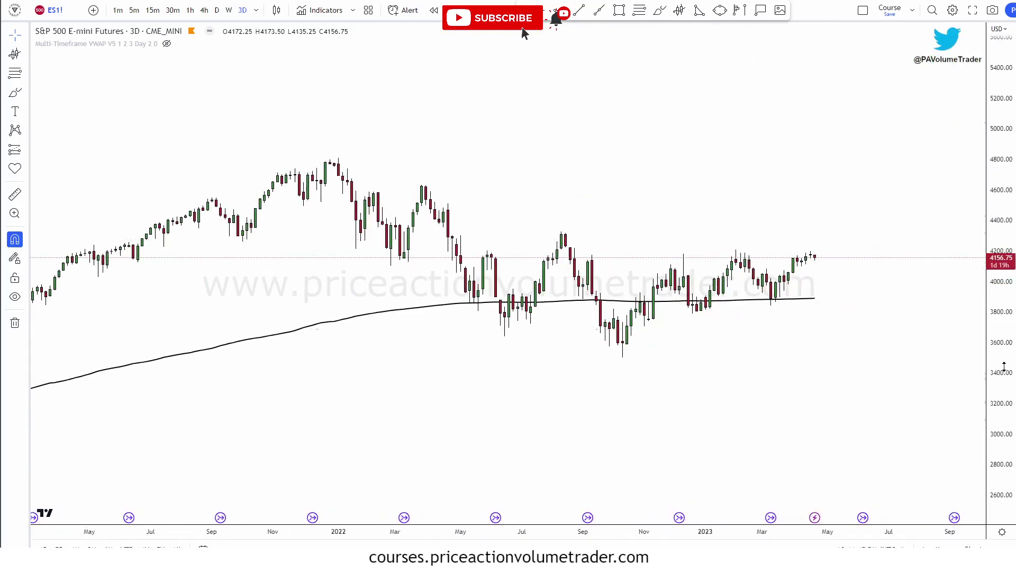
{"action": "left_click_drag", "start_coordinate": [1004, 367], "coordinate": [1004, 224]}
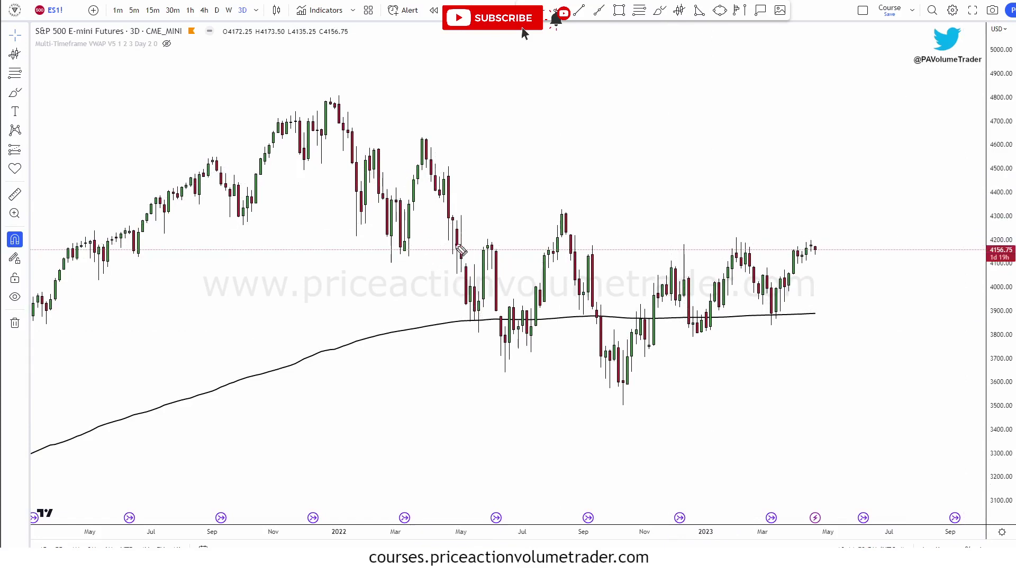
{"action": "mouse_move", "coordinate": [463, 317]}
{"action": "left_mouse_down"}
{"action": "mouse_move", "coordinate": [772, 309]}
{"action": "mouse_move", "coordinate": [762, 320]}
{"action": "mouse_move", "coordinate": [465, 320]}
{"action": "mouse_move", "coordinate": [489, 313]}
{"action": "left_mouse_up"}
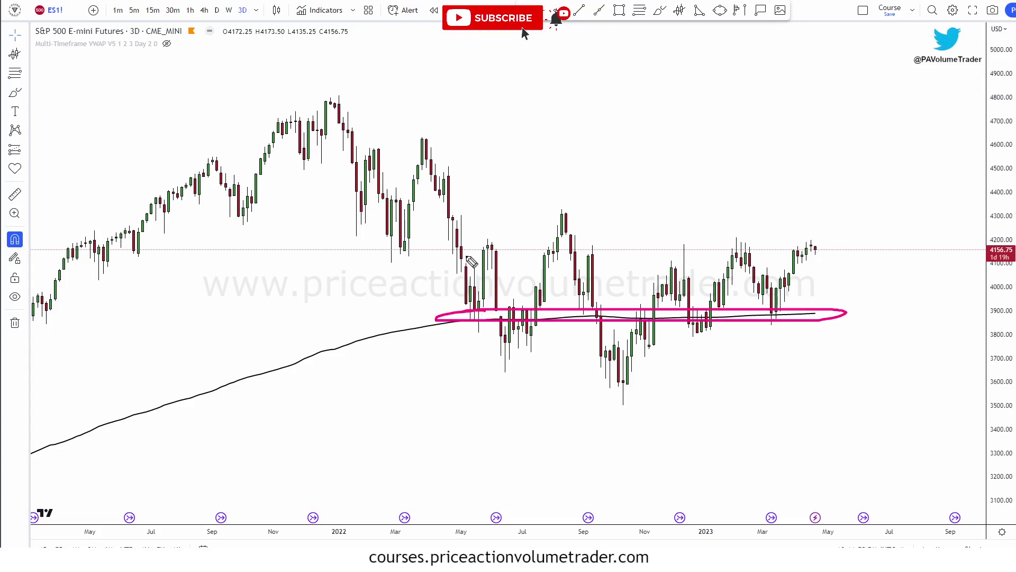
{"action": "left_click_drag", "start_coordinate": [501, 306], "coordinate": [800, 303]}
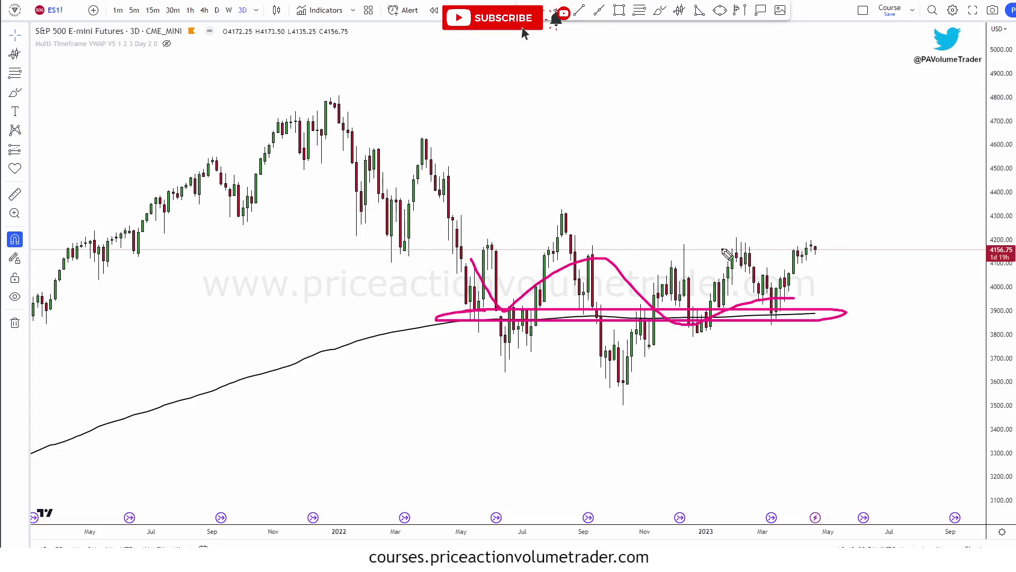
{"action": "mouse_move", "coordinate": [733, 238]}
{"action": "left_mouse_down"}
{"action": "mouse_move", "coordinate": [753, 247]}
{"action": "mouse_move", "coordinate": [743, 362]}
{"action": "mouse_move", "coordinate": [712, 368]}
{"action": "left_mouse_up"}
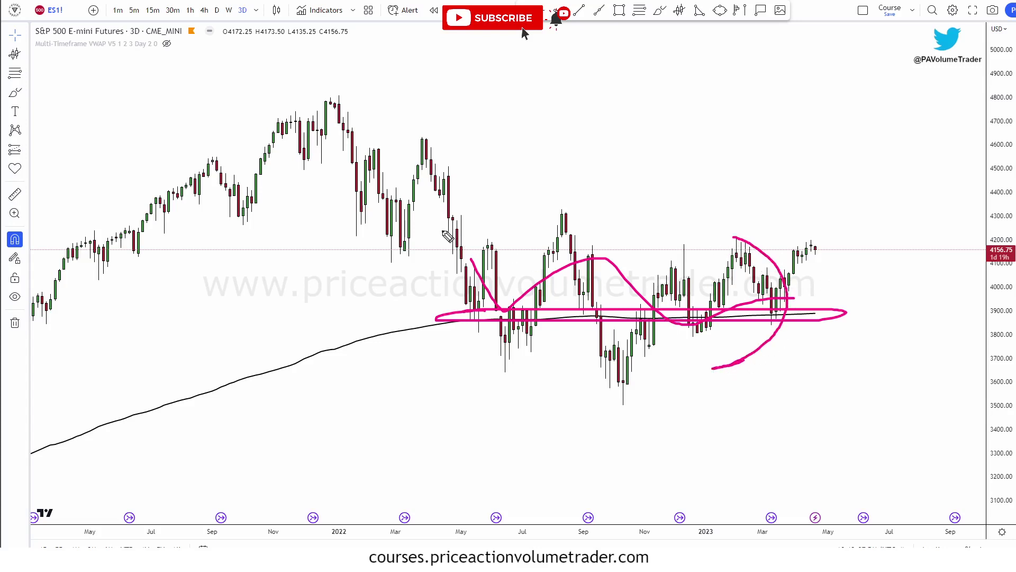
{"action": "mouse_move", "coordinate": [442, 231]}
{"action": "left_mouse_down"}
{"action": "mouse_move", "coordinate": [834, 241]}
{"action": "mouse_move", "coordinate": [827, 358]}
{"action": "mouse_move", "coordinate": [442, 362]}
{"action": "mouse_move", "coordinate": [450, 230]}
{"action": "left_mouse_up"}
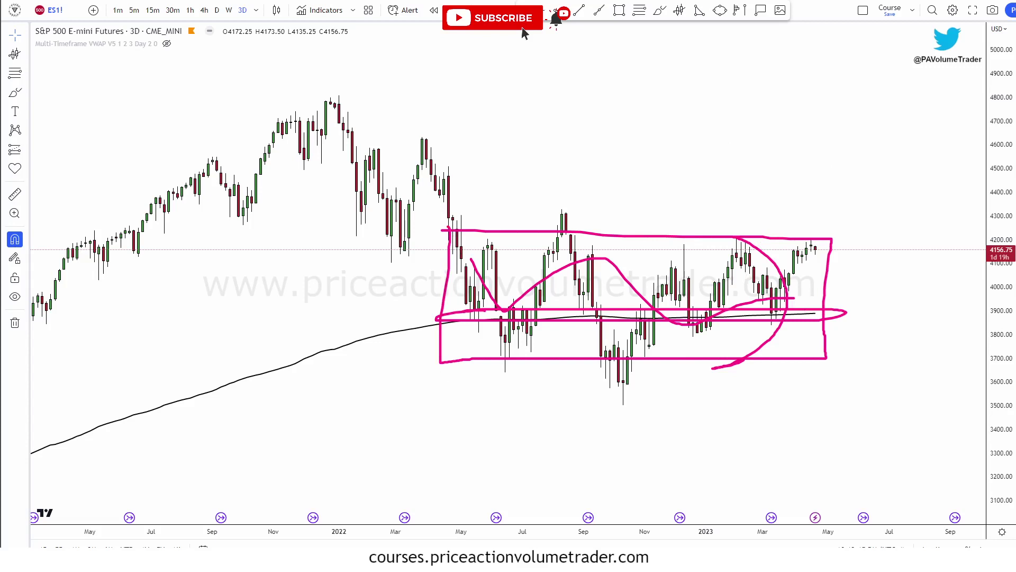
{"action": "key", "text": "Escape"}
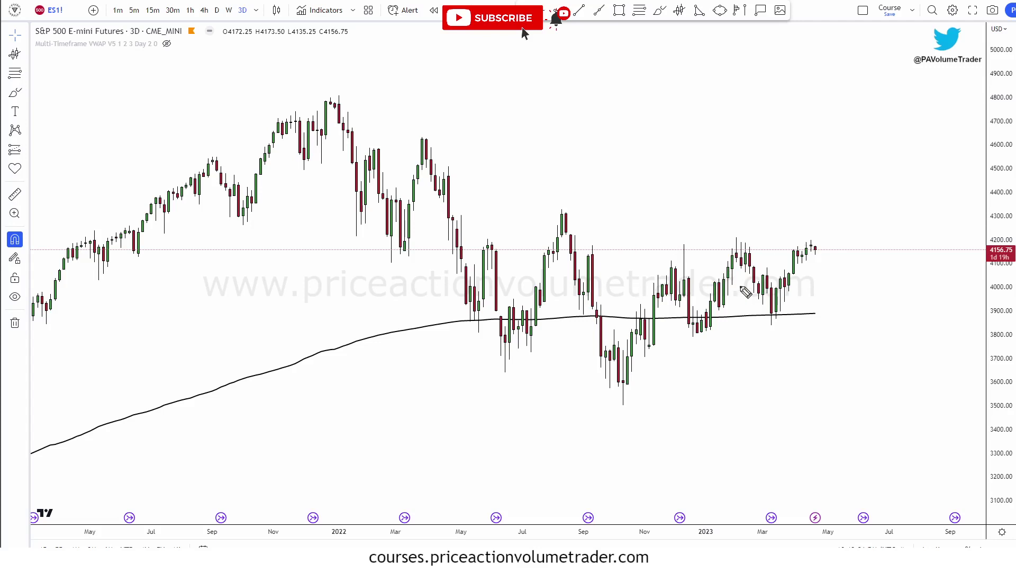
- Mark the May 2022 and March 2023 bounces off the March 2020 anchored VWAP and clear the drawings
{"action": "left_click_drag", "start_coordinate": [451, 308], "coordinate": [487, 310]}
{"action": "left_click_drag", "start_coordinate": [764, 319], "coordinate": [789, 314]}
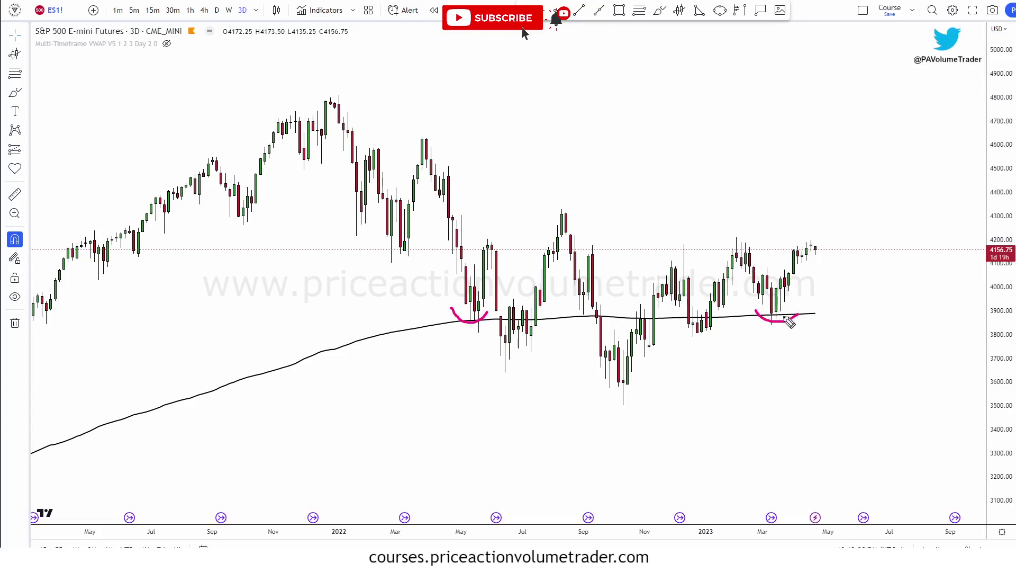
{"action": "left_click_drag", "start_coordinate": [768, 316], "coordinate": [800, 317]}
{"action": "key", "text": "Escape"}
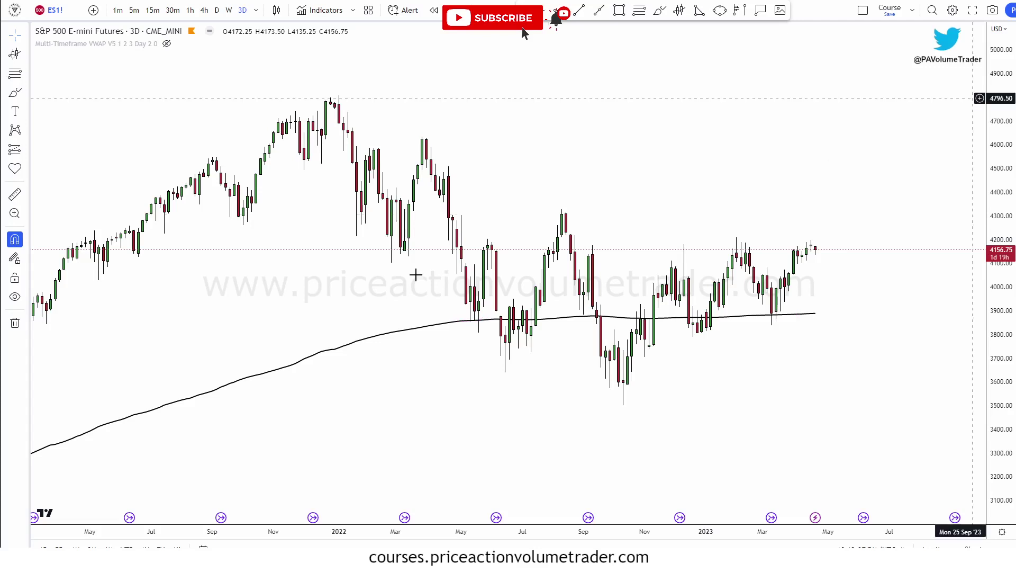
- Switch to the TSLA 1-hour chart and arrange the Definitions note above the Ways to Anchor note so both are fully visible
{"action": "left_click", "coordinate": [67, 0]}
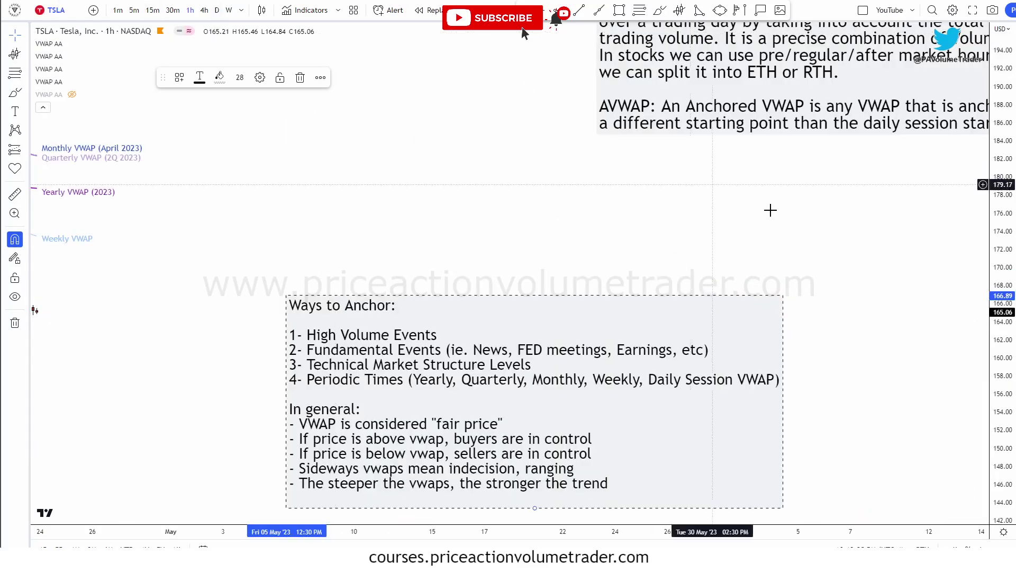
{"action": "left_click_drag", "start_coordinate": [768, 221], "coordinate": [628, 302]}
{"action": "left_click_drag", "start_coordinate": [829, 98], "coordinate": [462, 142]}
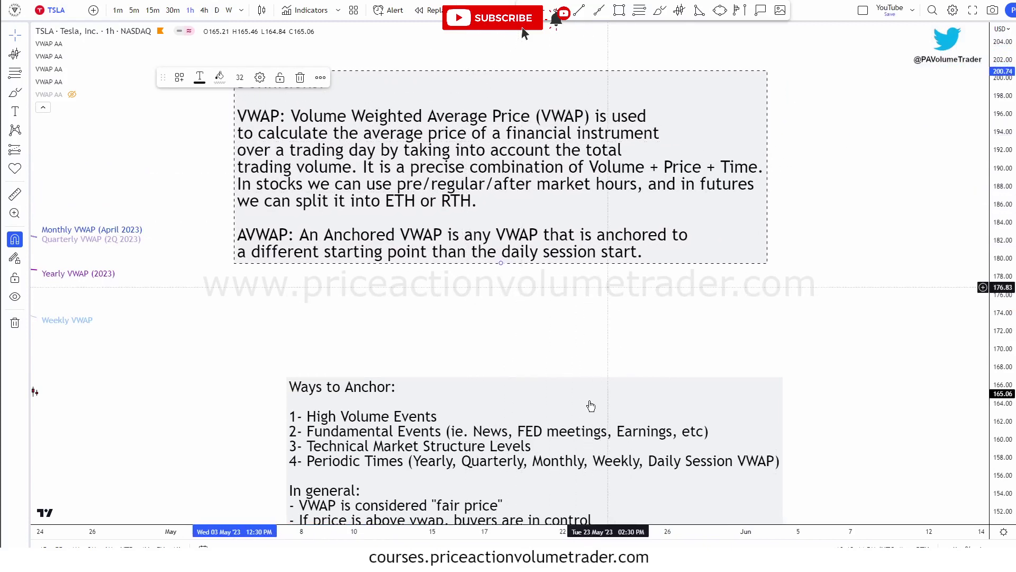
{"action": "left_click_drag", "start_coordinate": [583, 403], "coordinate": [561, 349]}
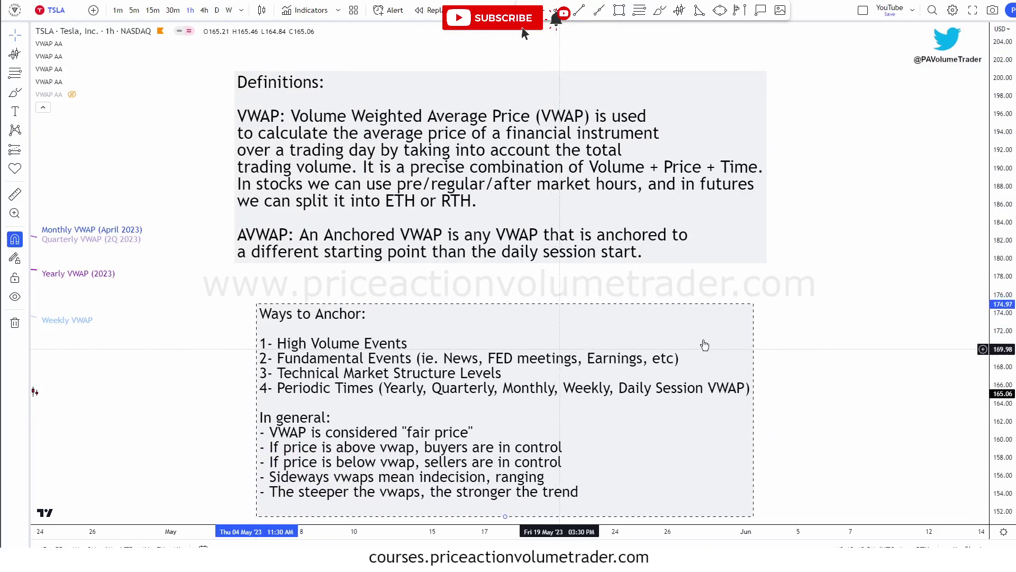
{"action": "left_click", "coordinate": [872, 430]}
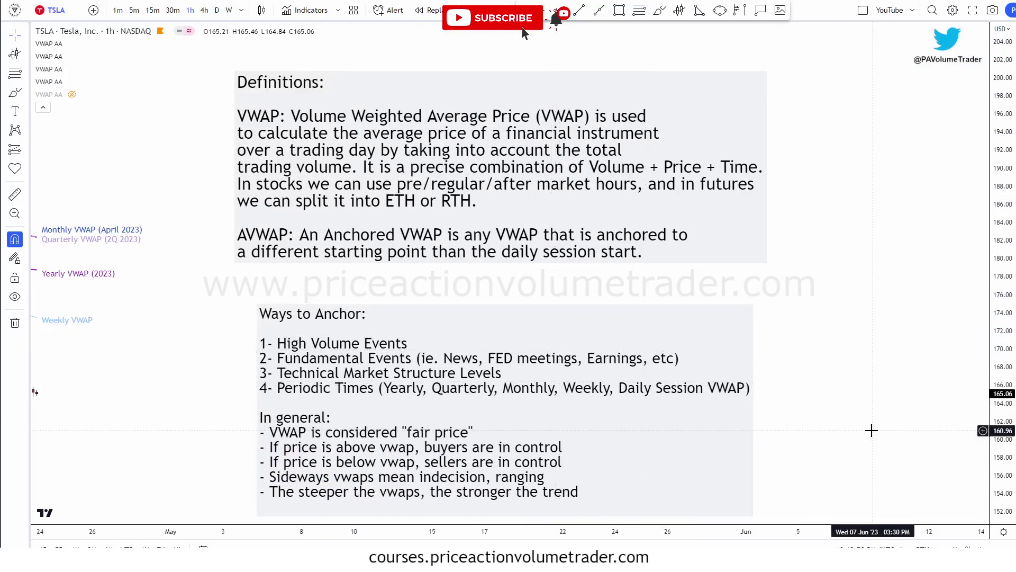